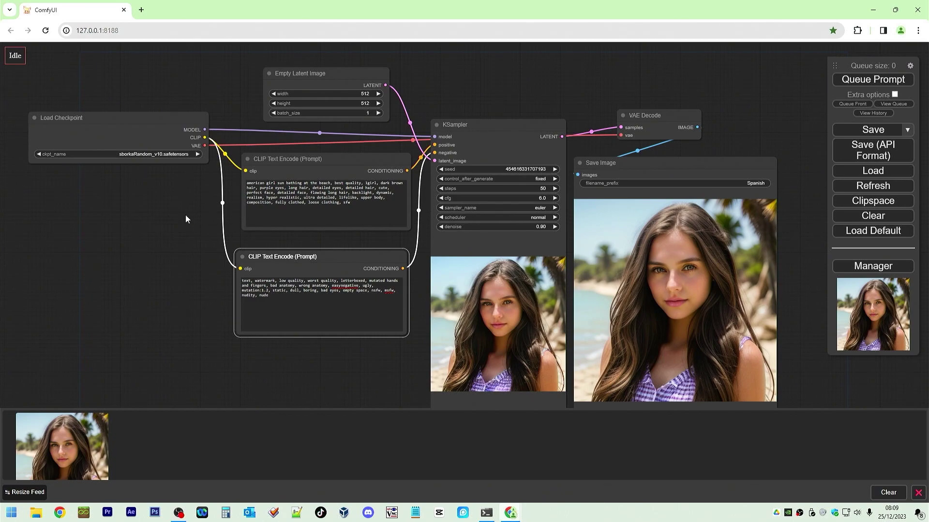
- Add a second Load Checkpoint node and place it beneath the existing Load Checkpoint node
drag(127, 272, 228, 264)
right_click(154, 270)
click(164, 272)
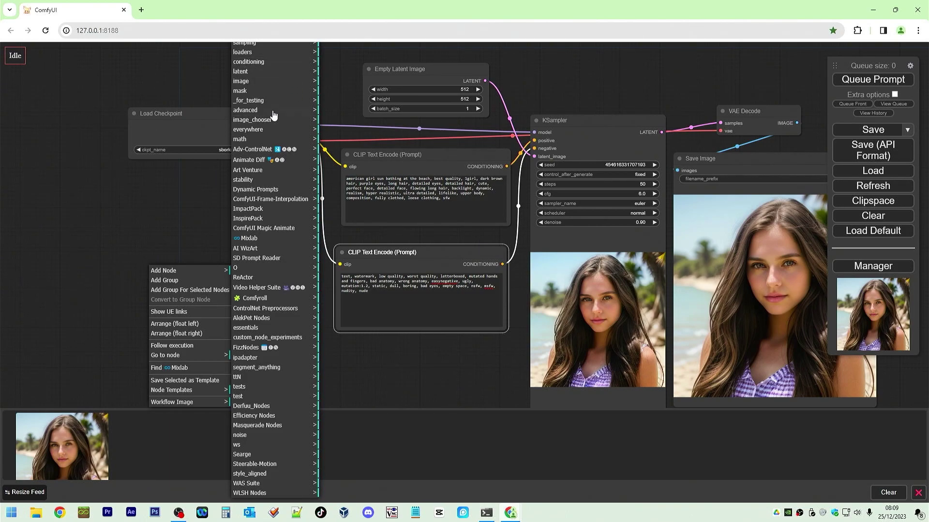
scroll(273, 116, up, 3)
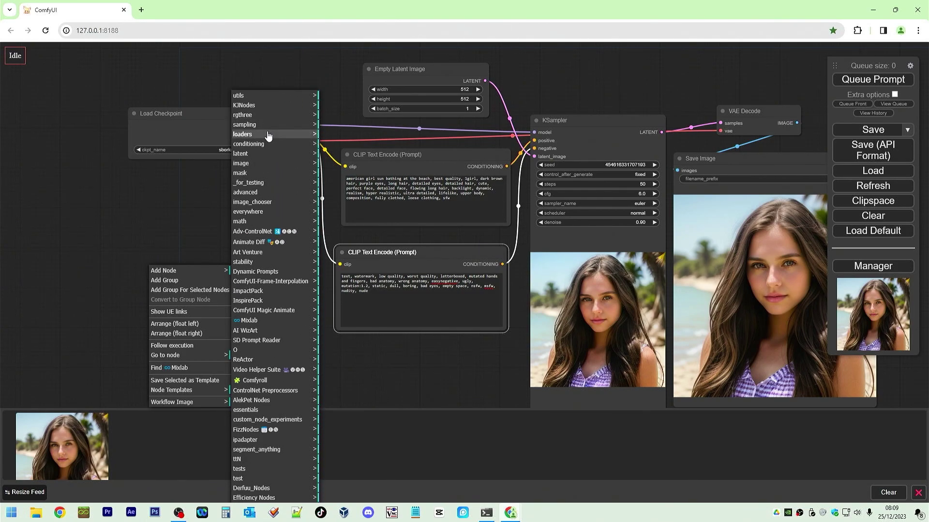
click(268, 135)
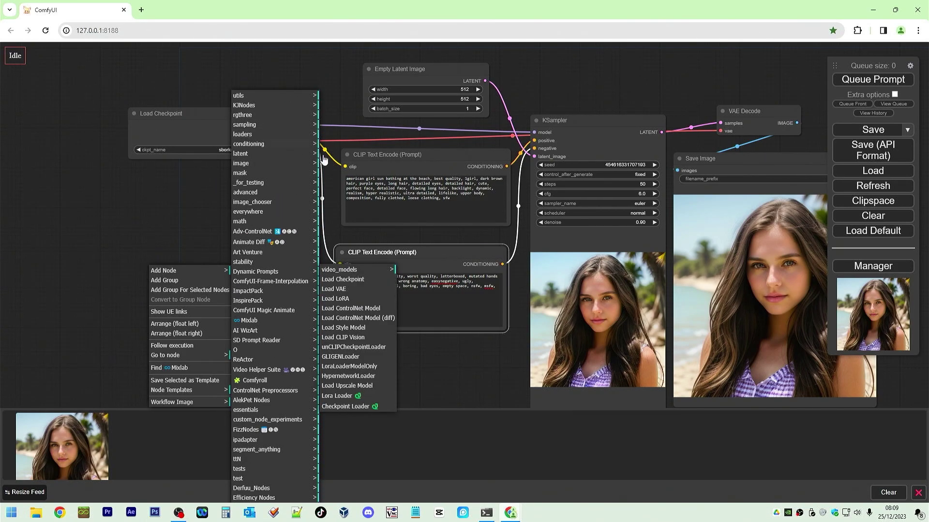
click(341, 280)
drag(225, 264, 172, 196)
- Set the new Load Checkpoint node's checkpoint to epiCPhotoGasm.safetensors
click(175, 232)
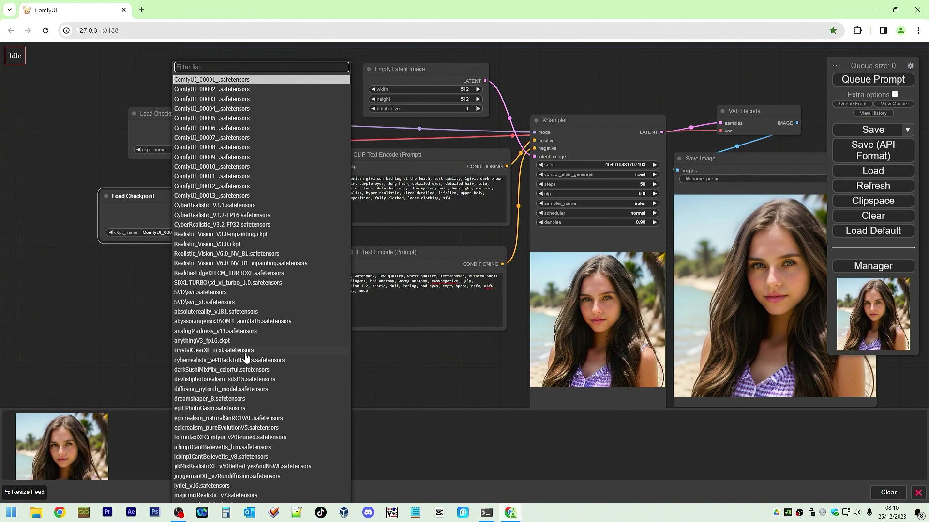
scroll(246, 358, down, 2)
scroll(246, 358, down, 3)
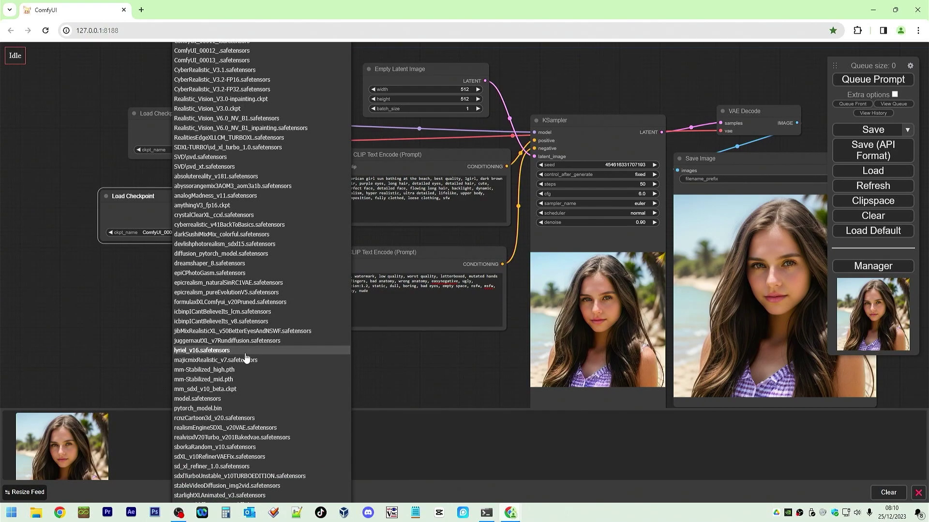
scroll(245, 357, down, 2)
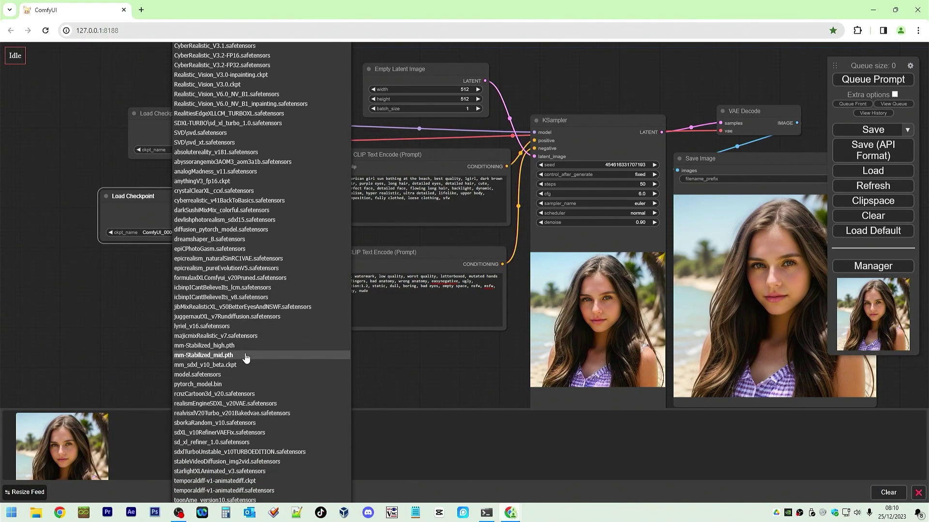
scroll(245, 356, down, 2)
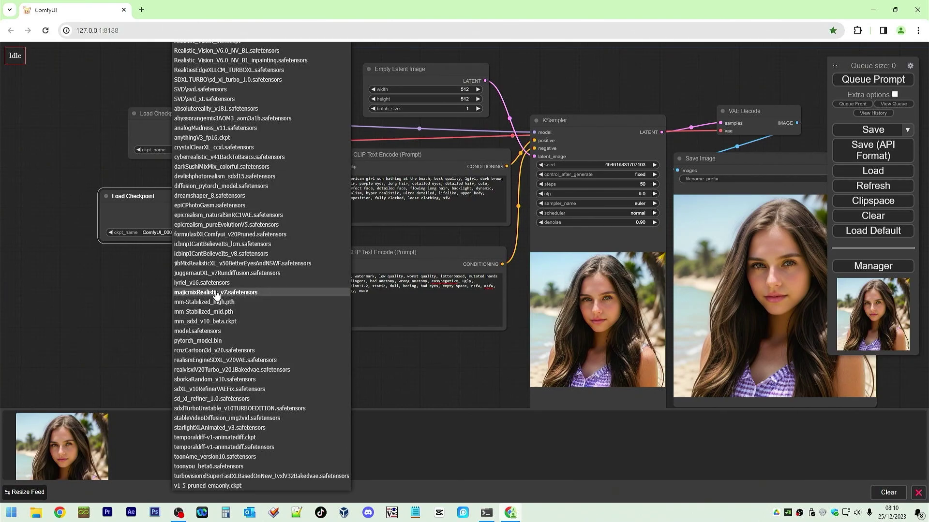
click(217, 205)
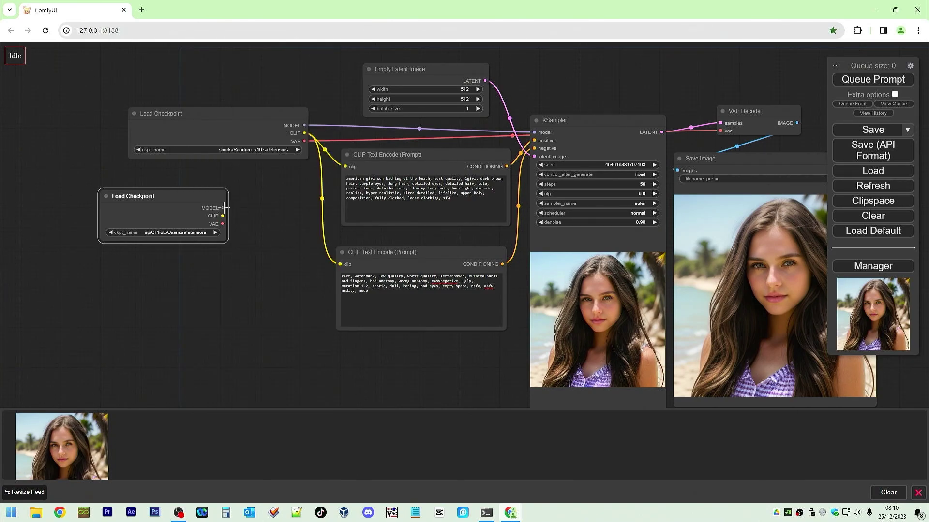
- Move both Load Checkpoint nodes up and away from the prompt nodes, one above the other, and widen the second one
drag(222, 117, 132, 65)
drag(134, 203, 70, 130)
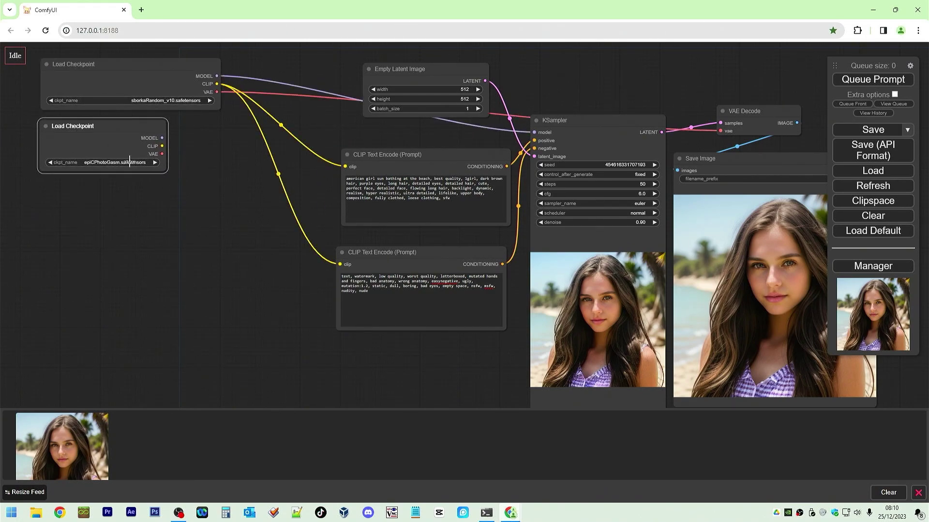
drag(164, 173, 215, 179)
- Add a ModelMergeSimple node from the advanced model_merging category below the two checkpoint loaders
right_click(144, 235)
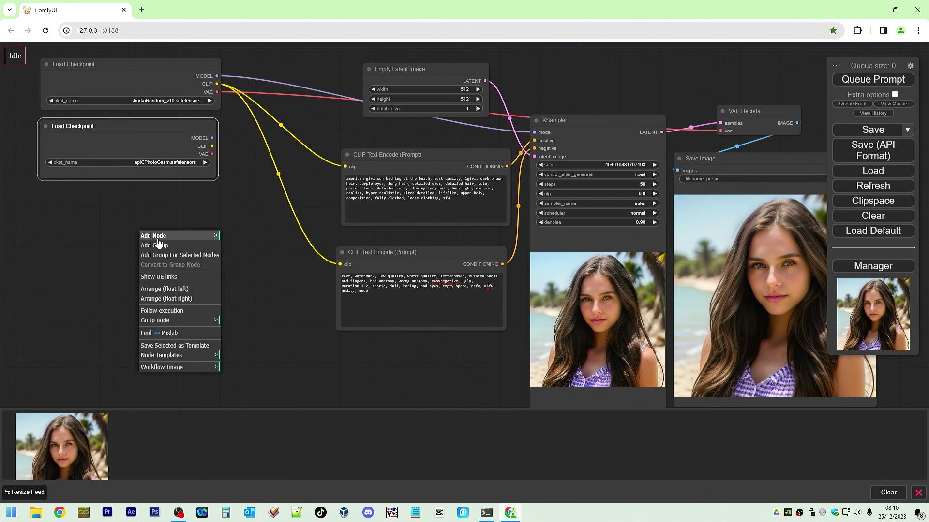
click(145, 236)
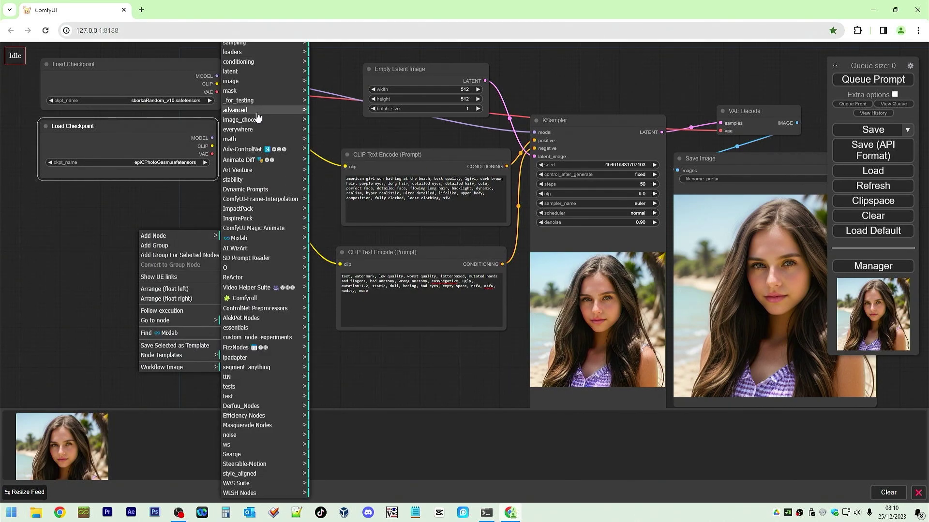
scroll(256, 123, up, 5)
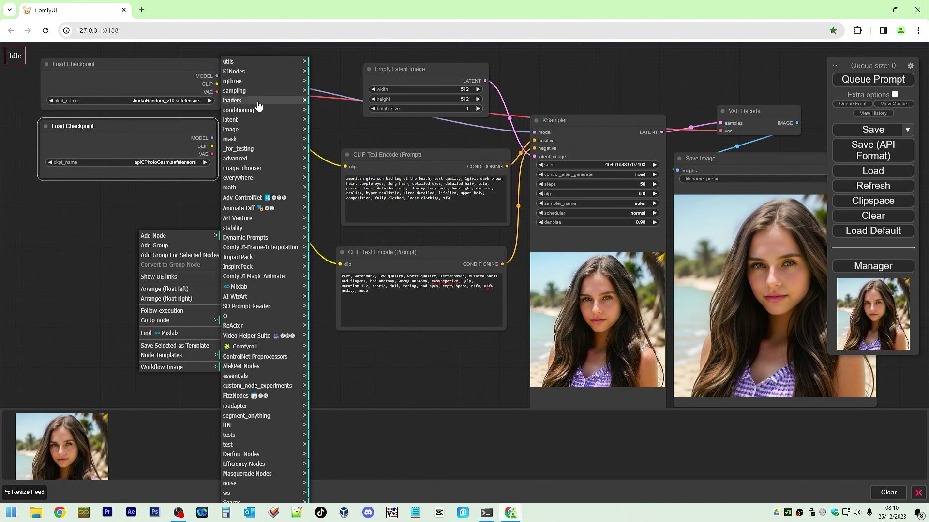
click(255, 130)
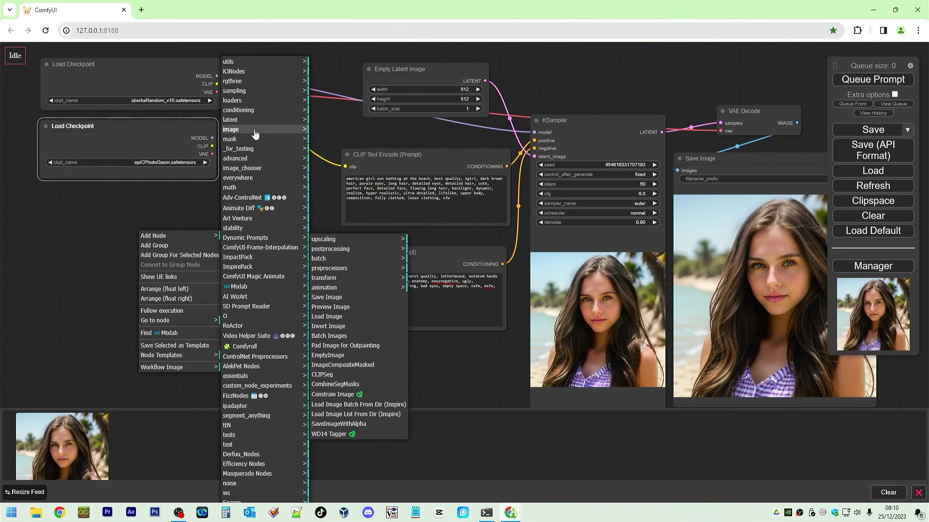
click(253, 158)
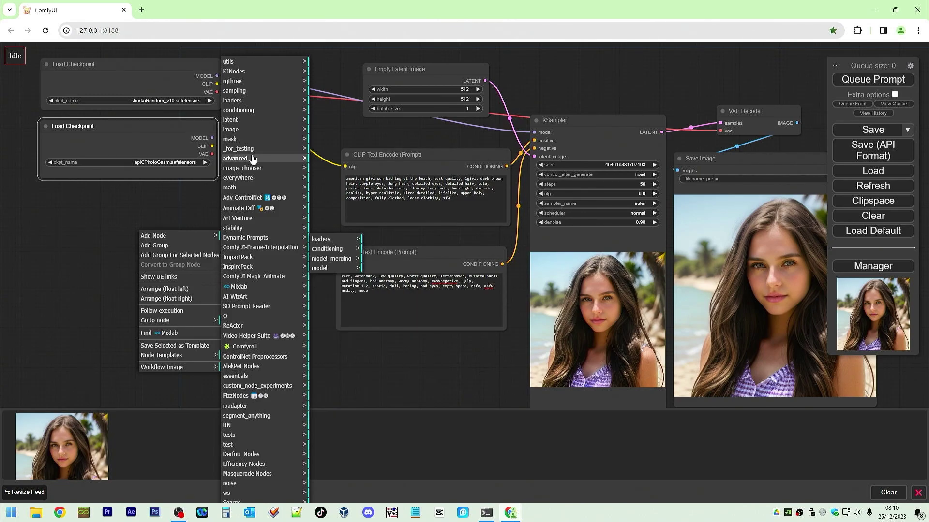
click(331, 259)
click(424, 245)
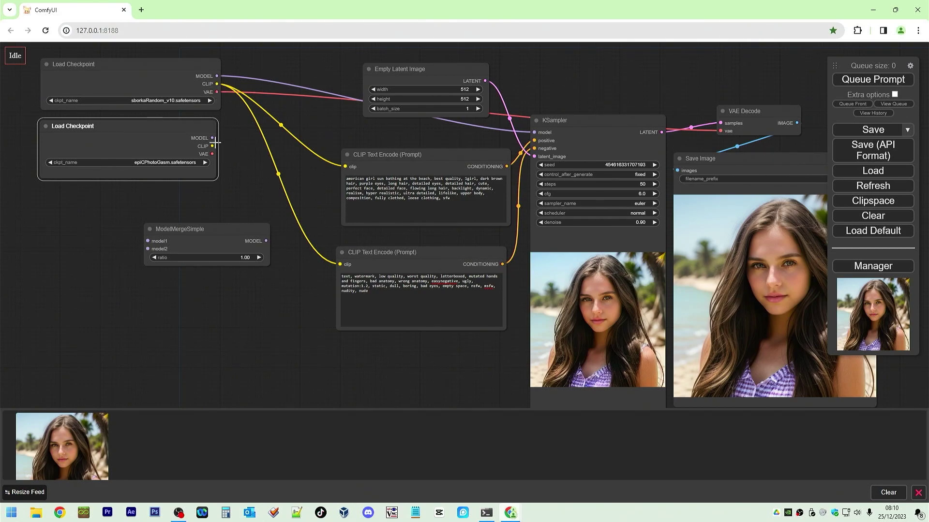
- Connect the epiCPhotoGasm model to model2, the sborkaRandom model to model1, and the merge node's MODEL output to the KSampler's model input
drag(215, 138, 147, 249)
drag(219, 77, 147, 242)
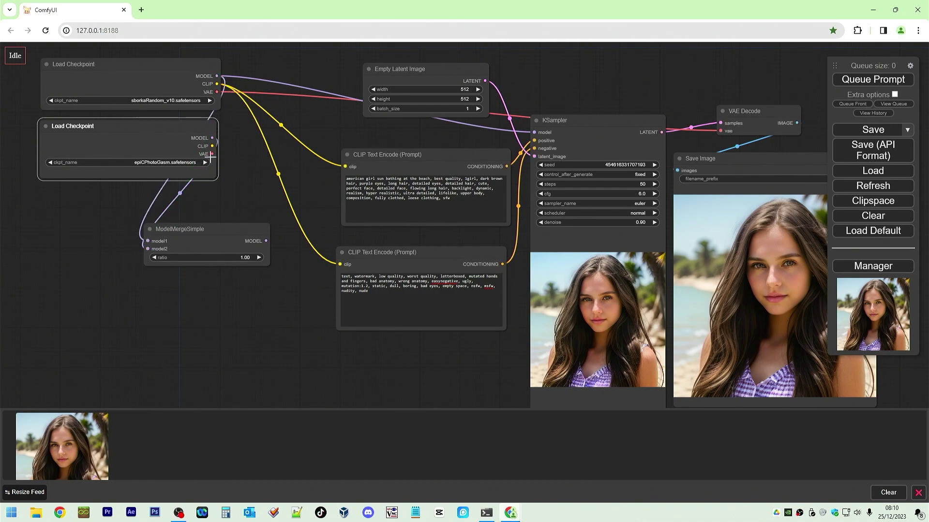
drag(262, 241, 534, 132)
- Rearrange the nodes with Empty Latent Image below the negative prompt and ModelMergeSimple beside the checkpoint loaders, shifting both loaders aside
drag(217, 233, 194, 217)
drag(452, 66, 434, 344)
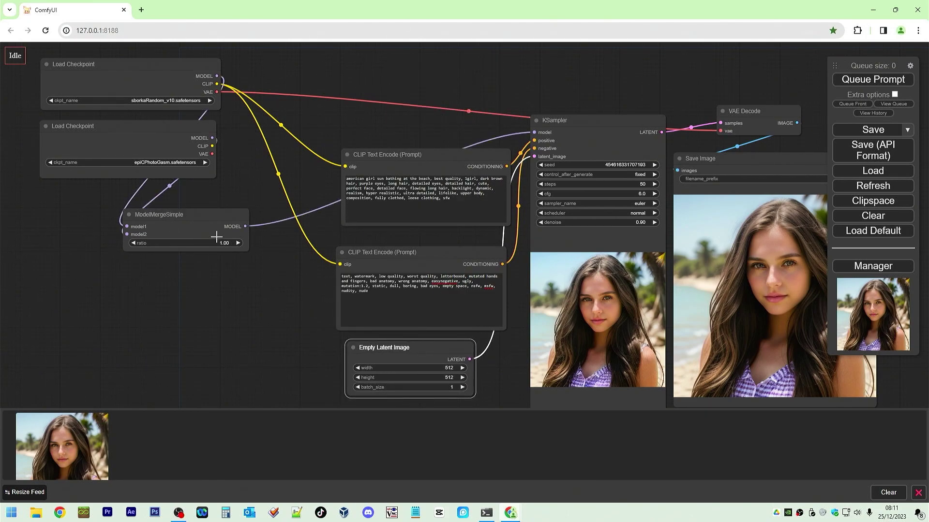
drag(209, 217, 318, 75)
drag(162, 67, 141, 66)
drag(150, 125, 128, 124)
- Add a CheckpointSave node from the advanced model_merging category and place it beside the ModelMergeSimple node
right_click(161, 260)
click(179, 262)
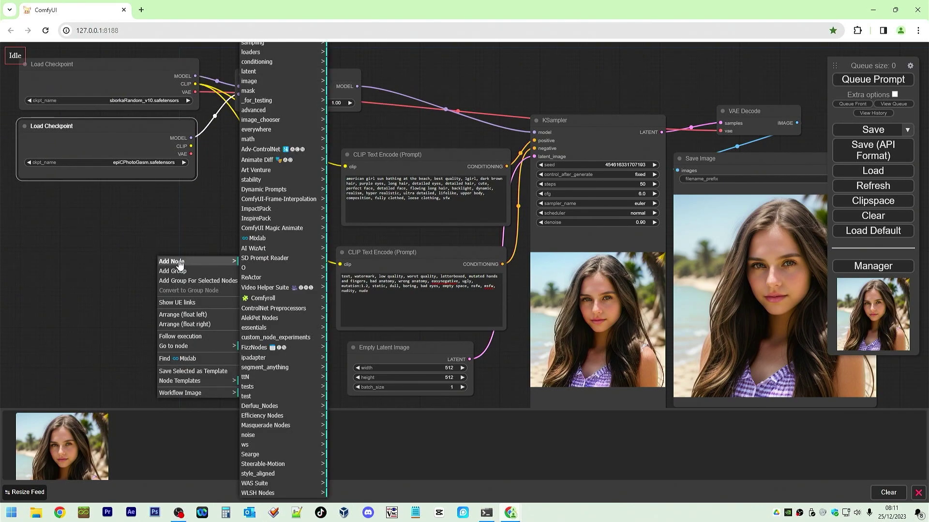
click(286, 112)
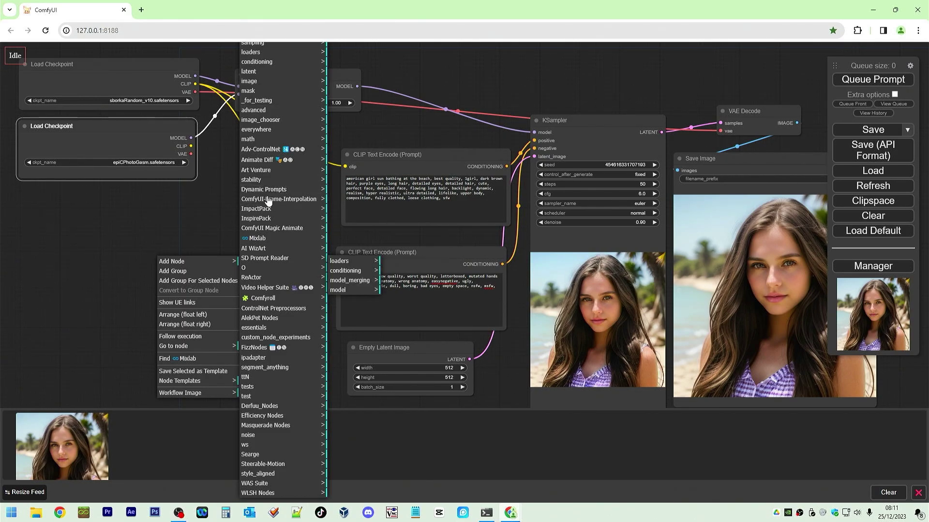
click(350, 281)
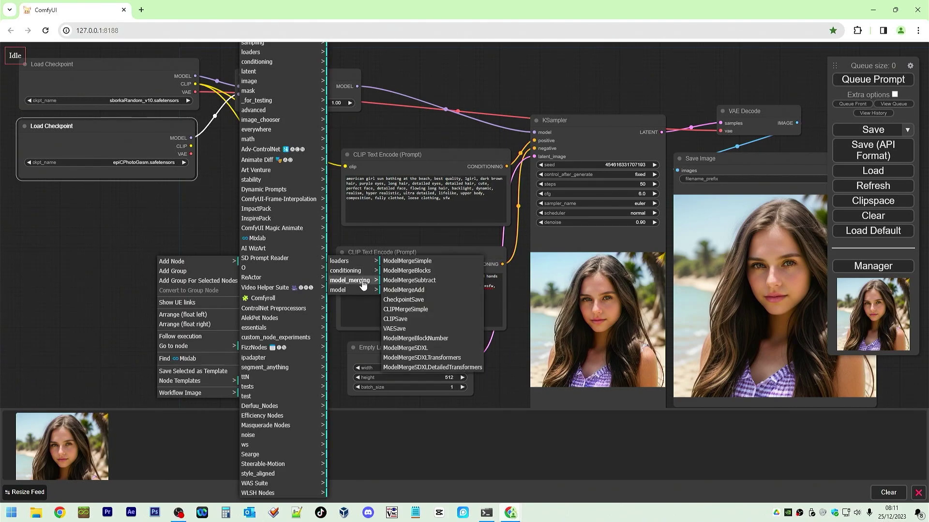
click(416, 301)
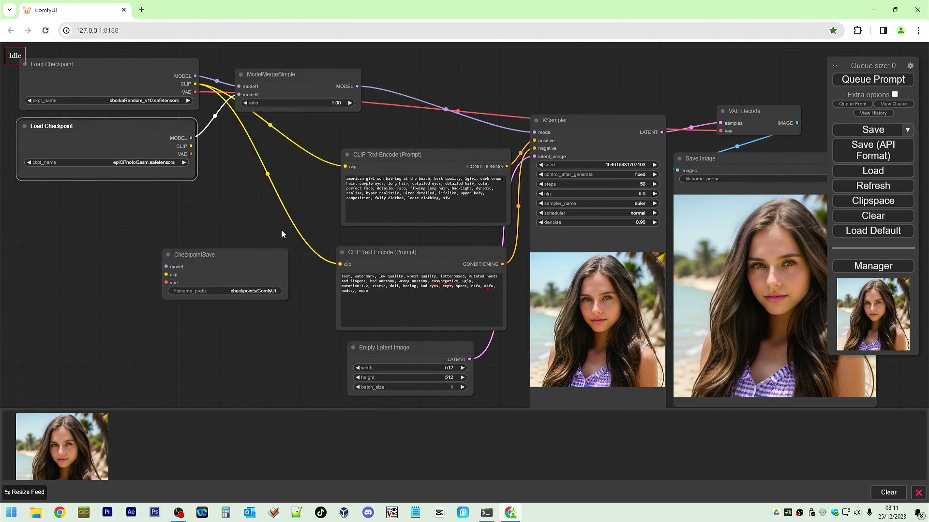
drag(246, 251, 491, 66)
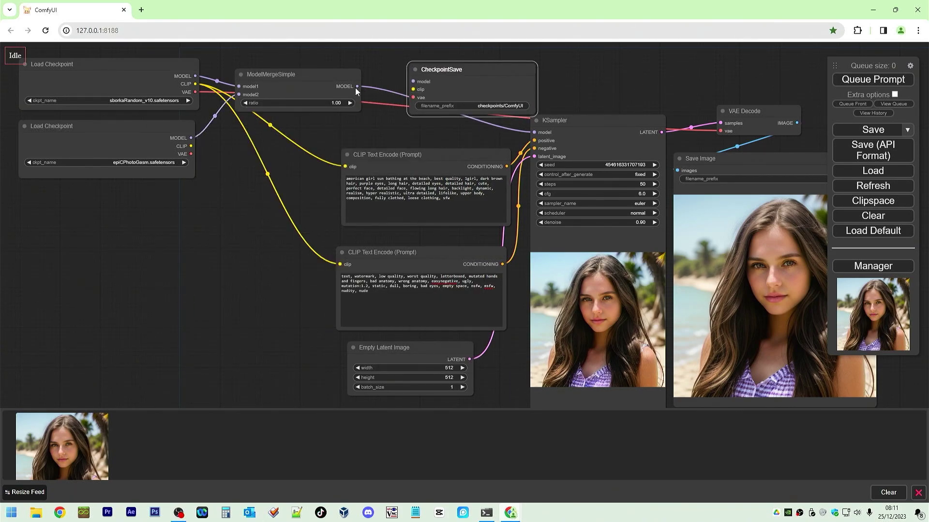
- Connect the merged MODEL output and the first checkpoint's CLIP and VAE outputs to CheckpointSave, then nudge that node up slightly
drag(357, 86, 413, 82)
drag(196, 84, 410, 90)
drag(196, 92, 412, 98)
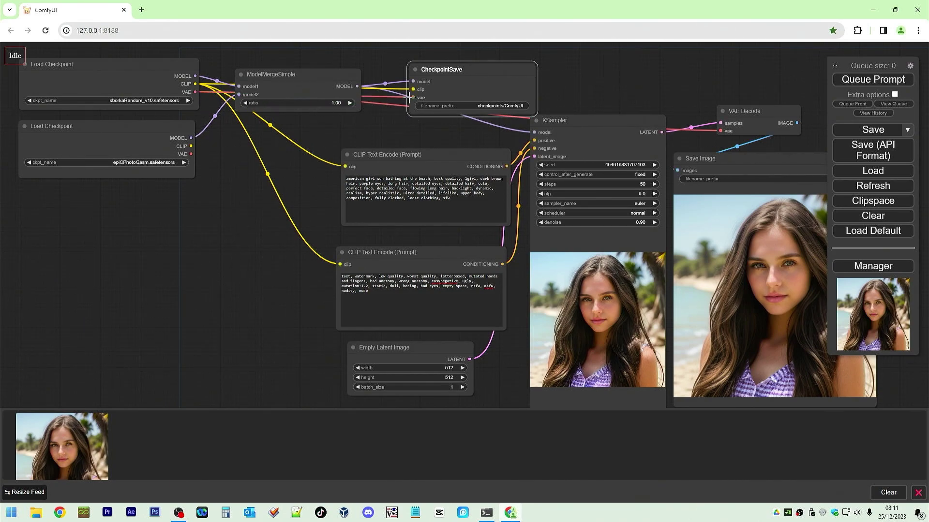
drag(445, 69, 446, 63)
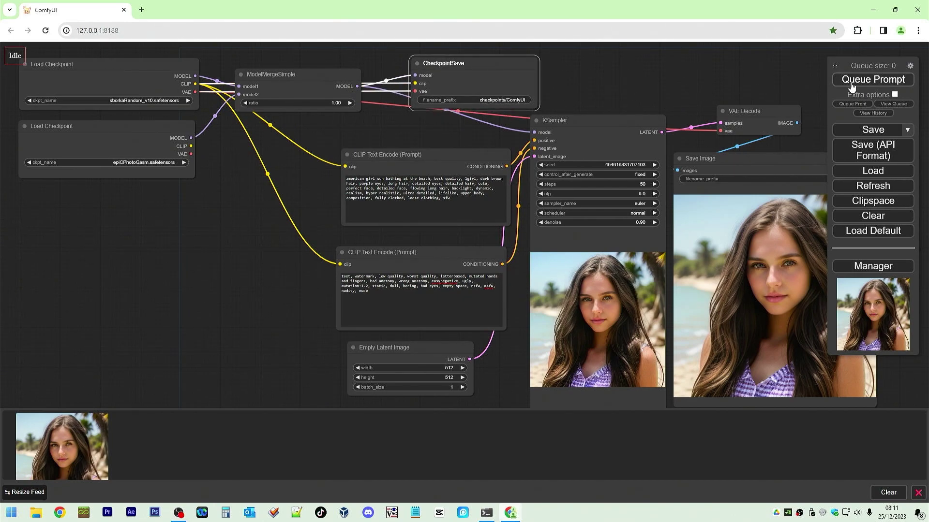
- Queue the prompt with the merge nodes connected and compare the generated images enlarged from the image feed
click(872, 80)
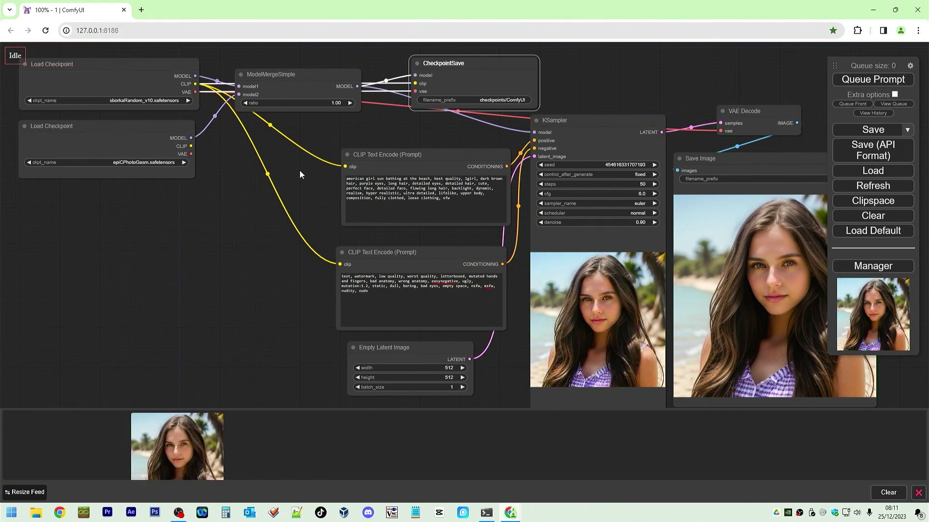
click(92, 433)
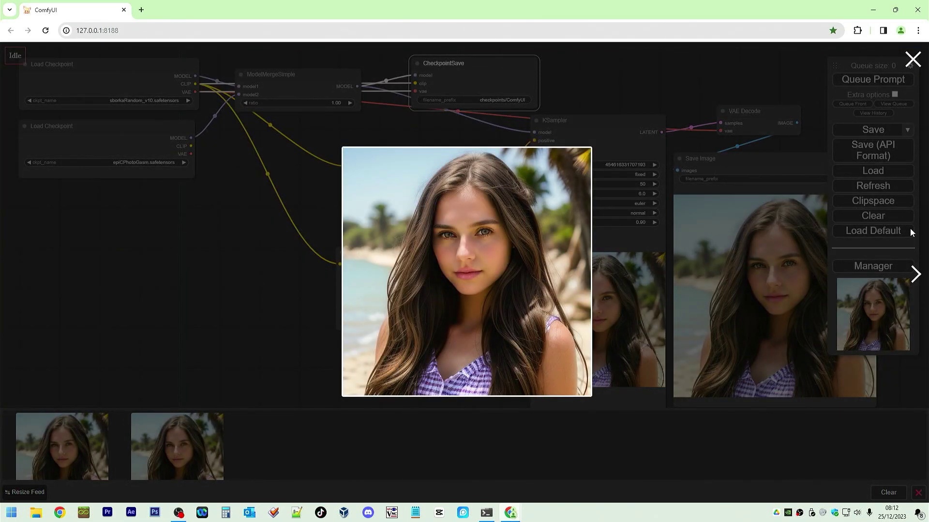
click(914, 274)
click(916, 274)
click(8, 276)
click(912, 59)
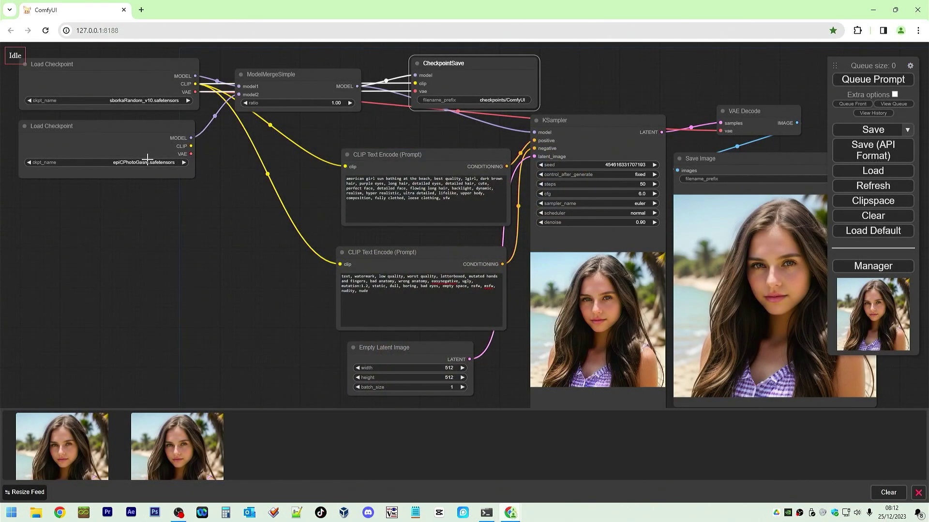
- Switch the second Load Checkpoint node to epicrealism_naturalSinRC1VAE.safetensors and queue the prompt
click(145, 167)
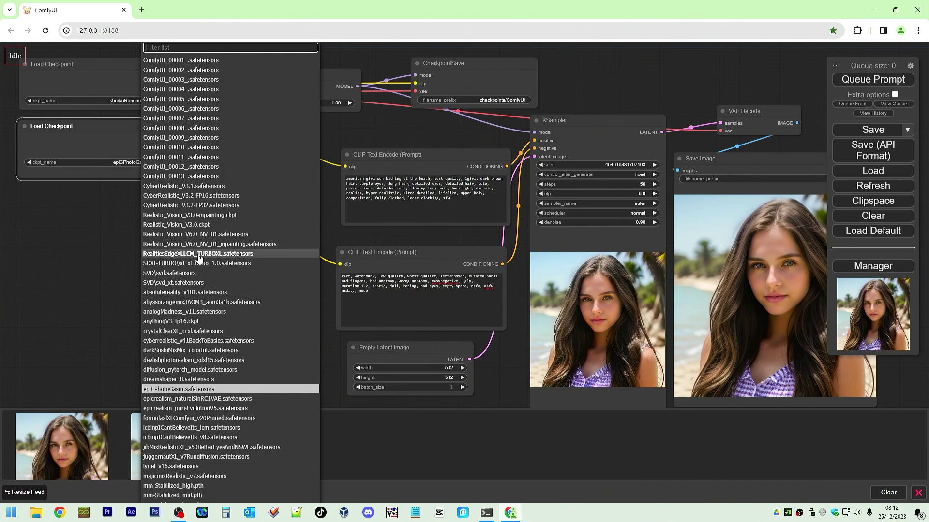
click(207, 399)
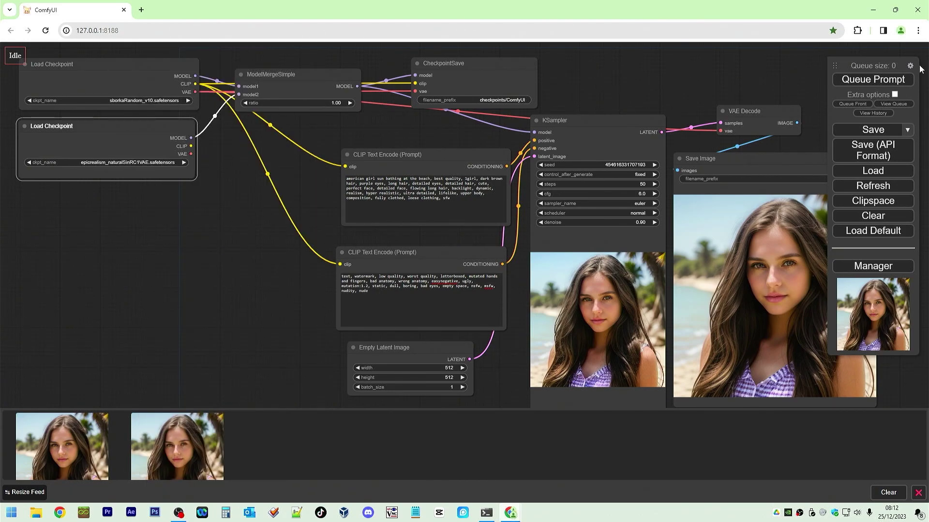
click(891, 79)
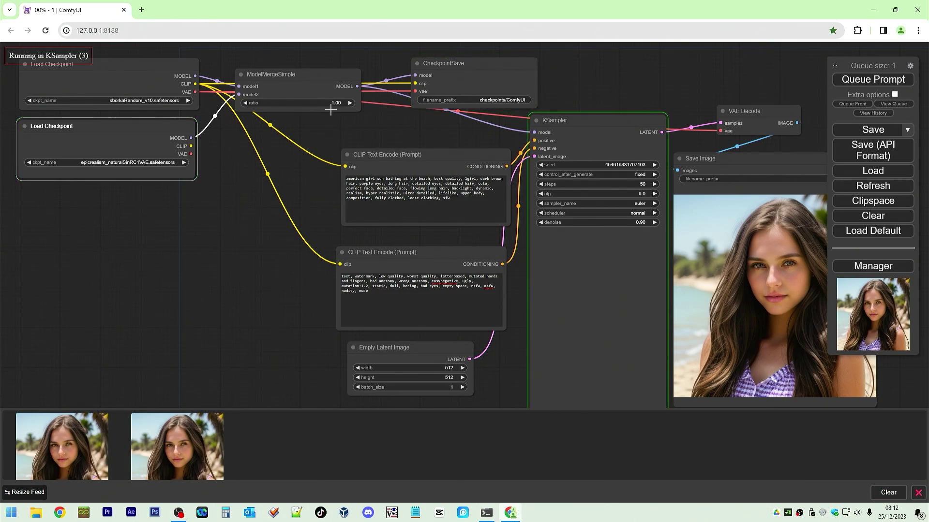
- Compare the newest generated image with the earlier ones enlarged from the image feed
right_click(292, 207)
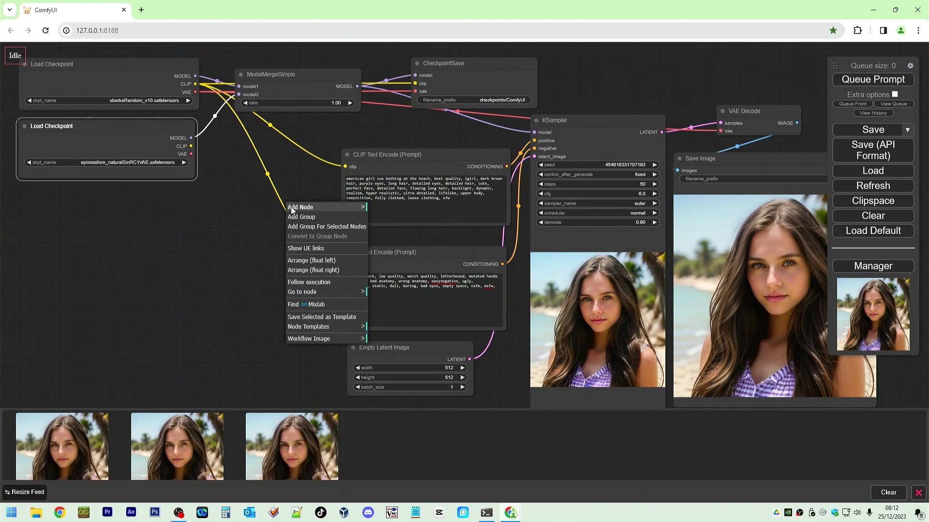
click(199, 222)
click(80, 467)
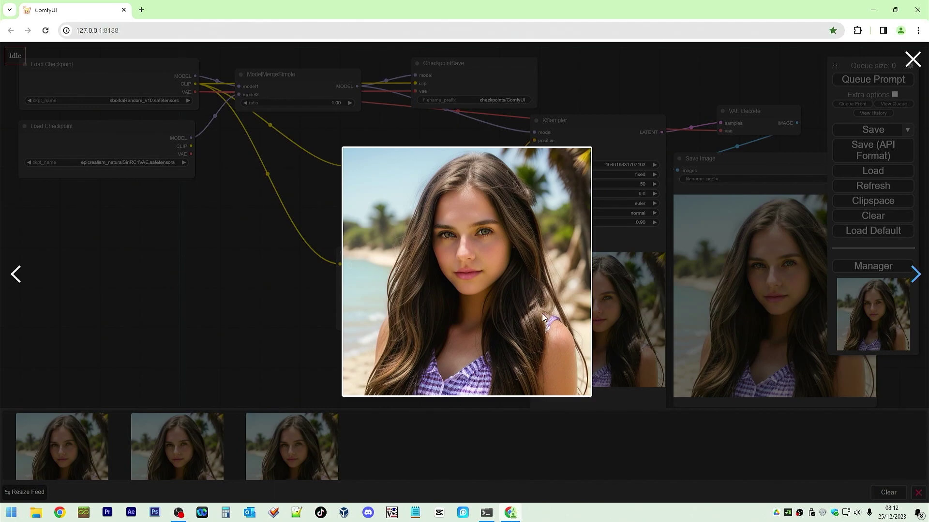
click(17, 272)
click(908, 75)
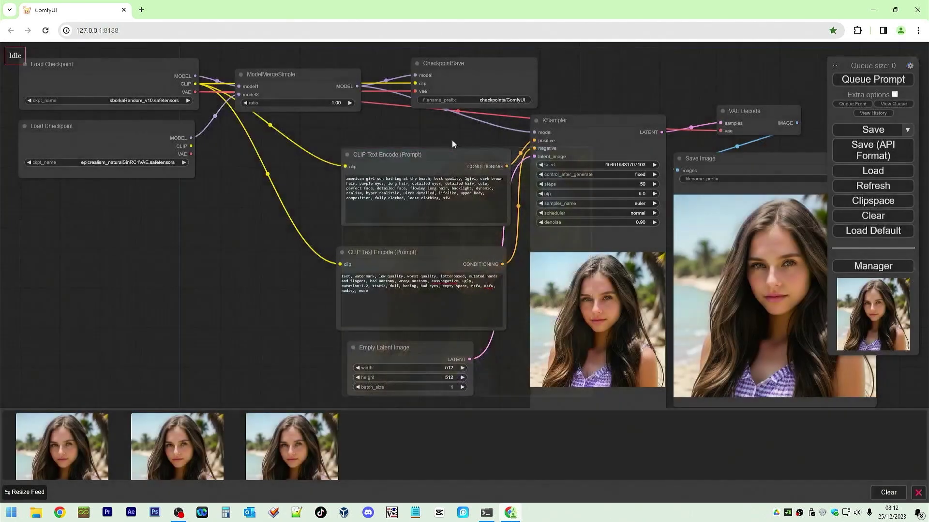
- Open the ModelMergeSimple node's ratio value for editing
click(339, 103)
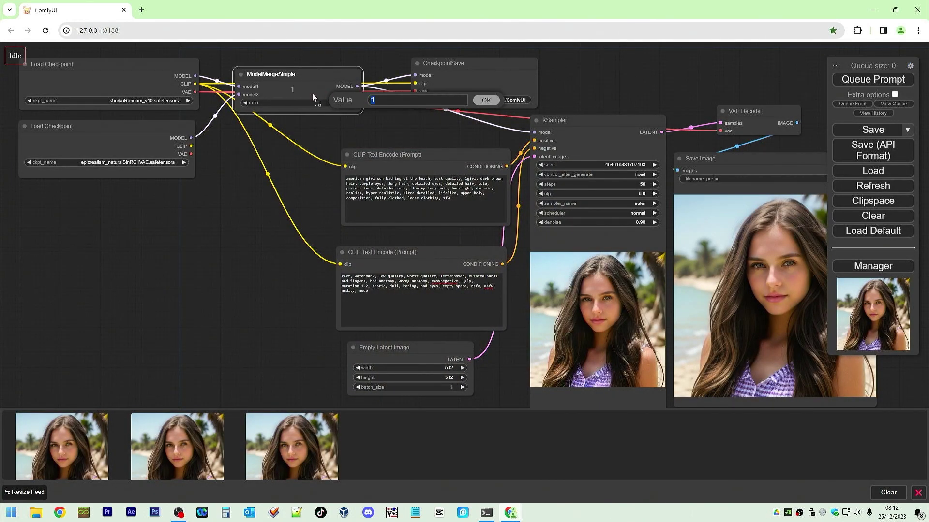
key(Escape)
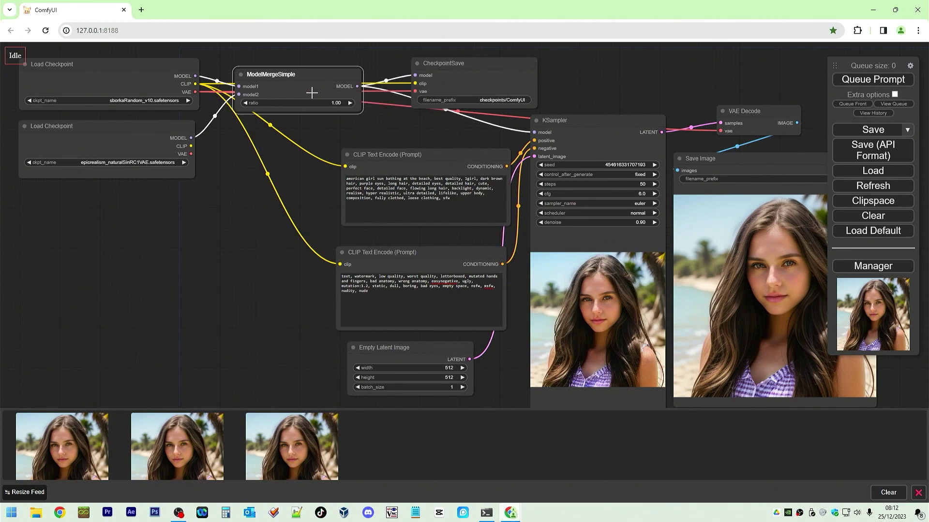
- Queue the prompt at a ModelMergeSimple ratio of 0.90 and compare the newest image with the previous one enlarged from the image feed
click(877, 82)
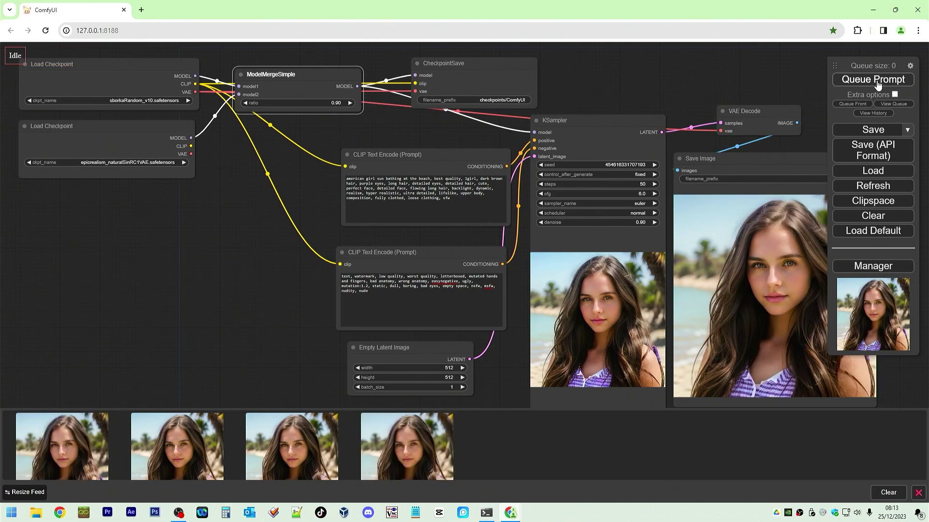
click(158, 423)
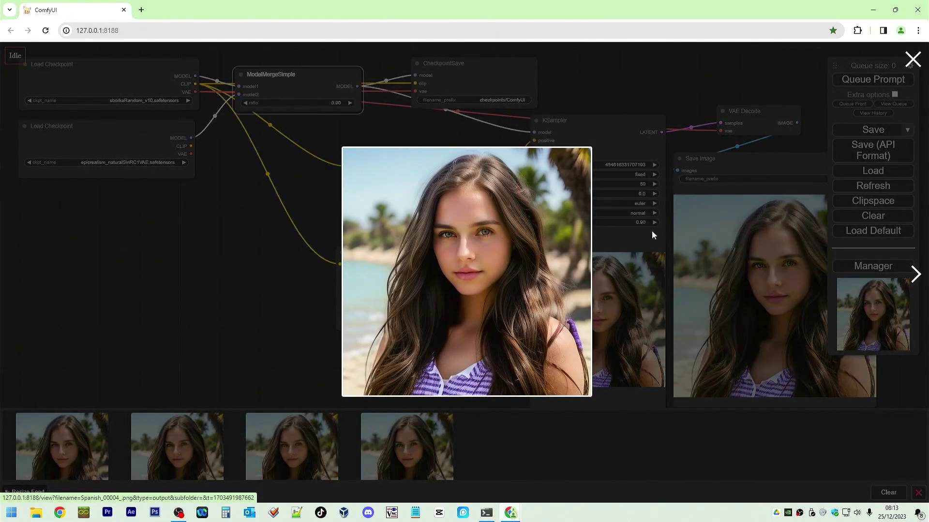
click(914, 273)
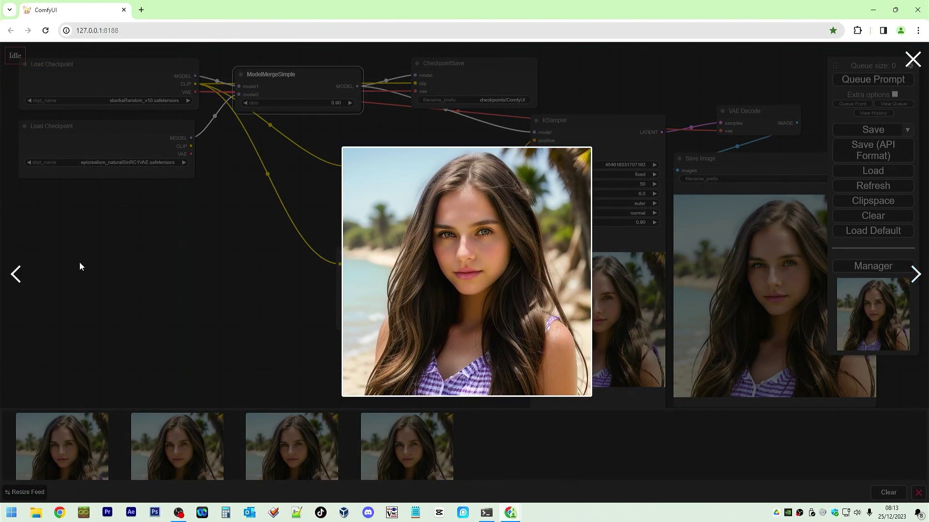
click(18, 273)
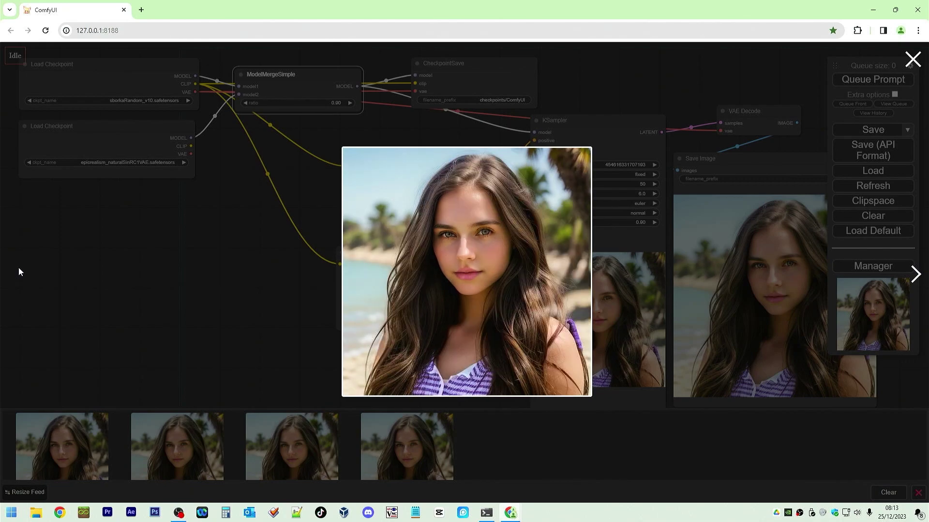
click(915, 272)
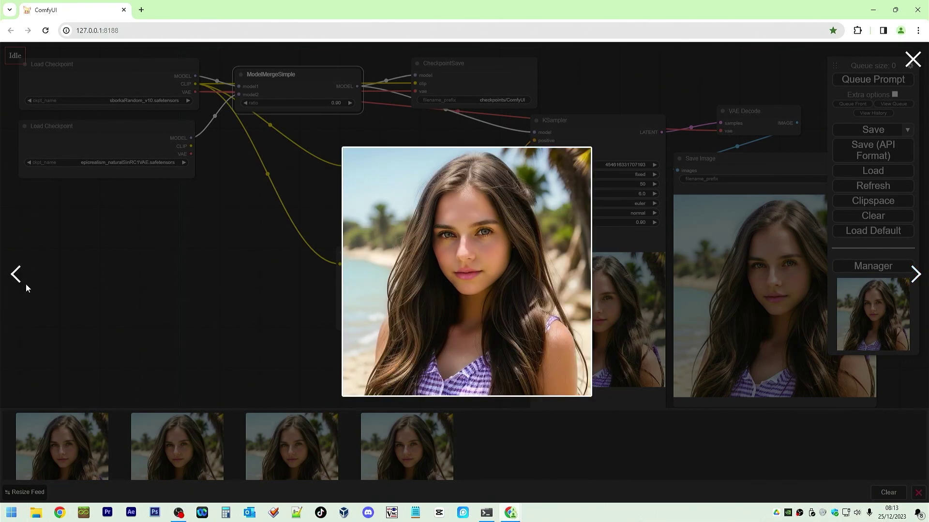
click(21, 276)
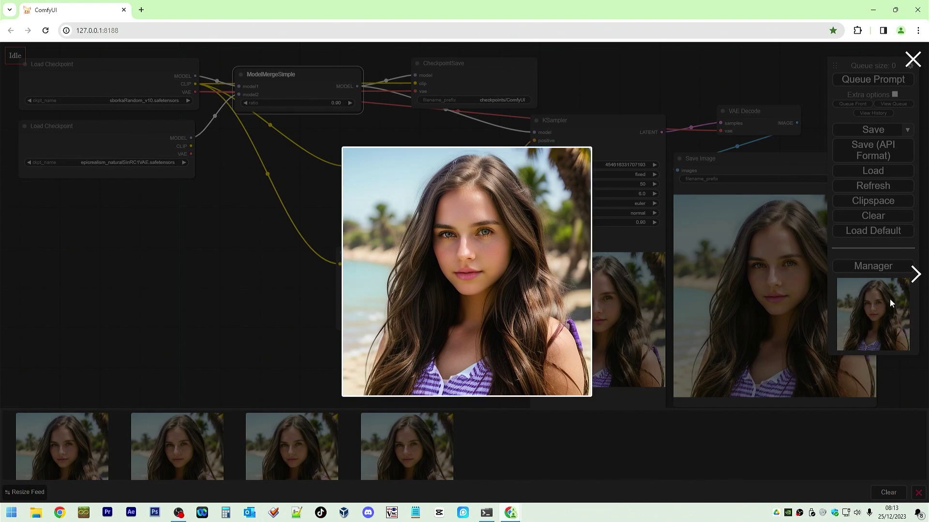
click(919, 285)
click(18, 274)
click(906, 69)
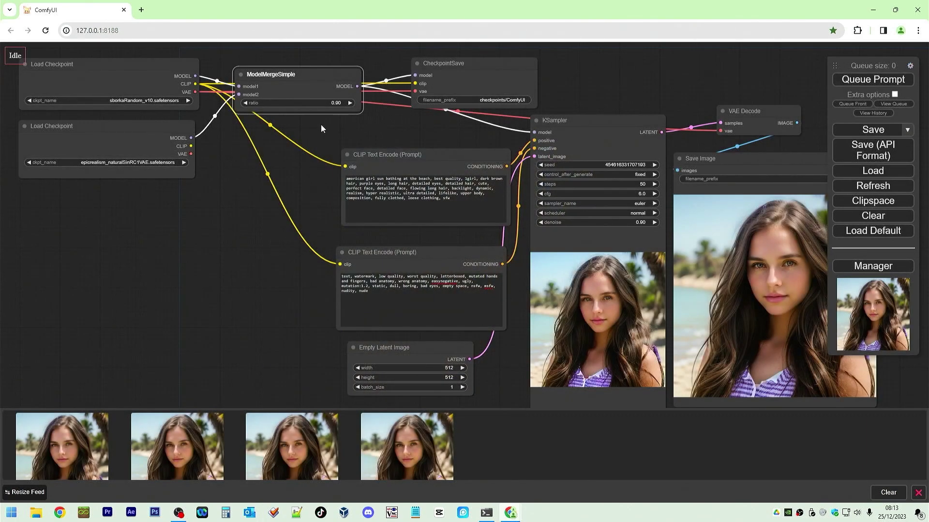
- Move the ModelMergeSimple node slightly up and add a Load LoRA node in the empty area below the Load Checkpoint nodes
drag(298, 74, 291, 56)
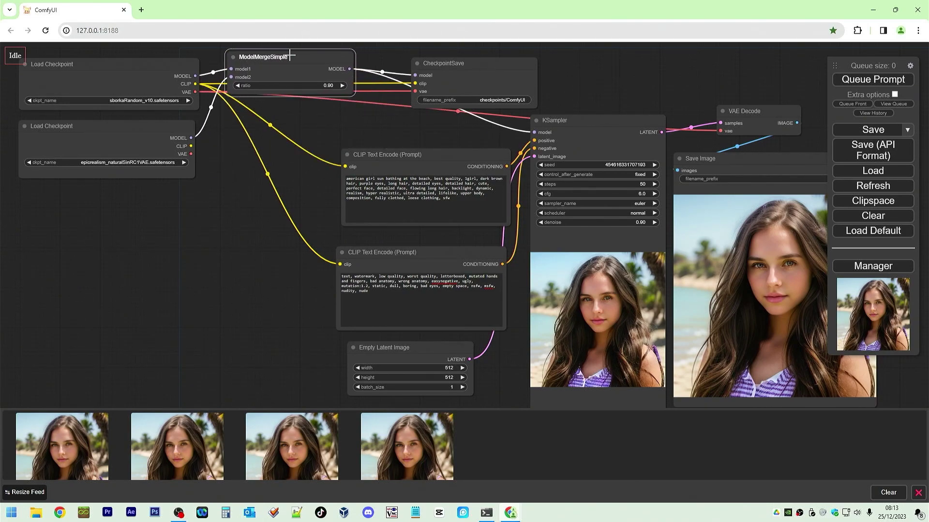
right_click(115, 260)
click(124, 255)
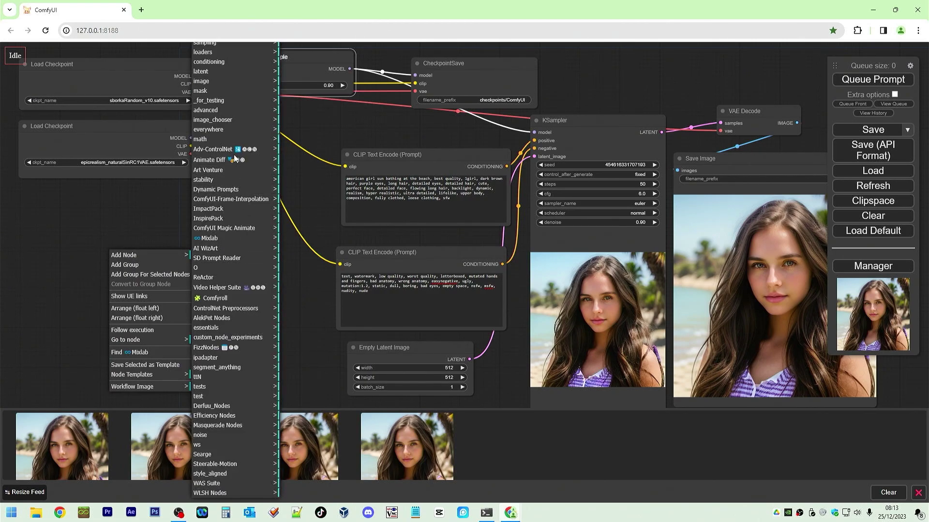
click(237, 53)
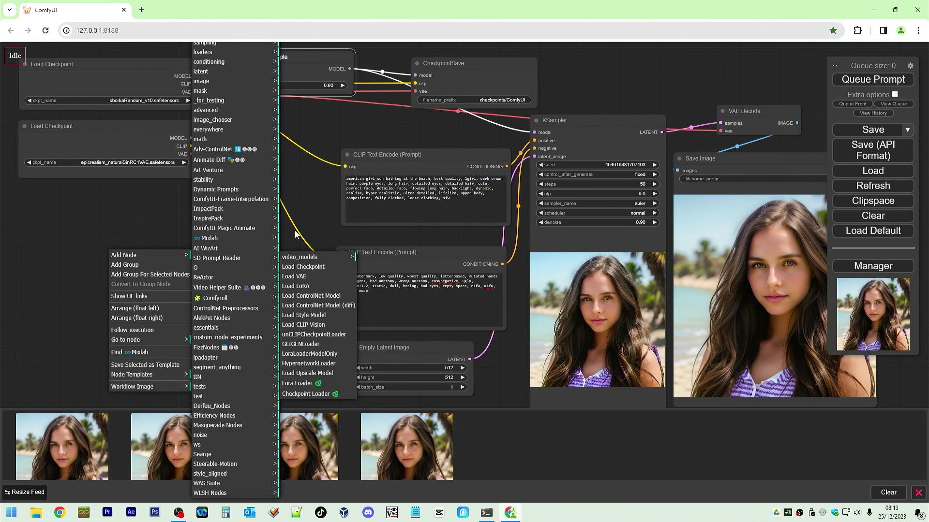
click(296, 286)
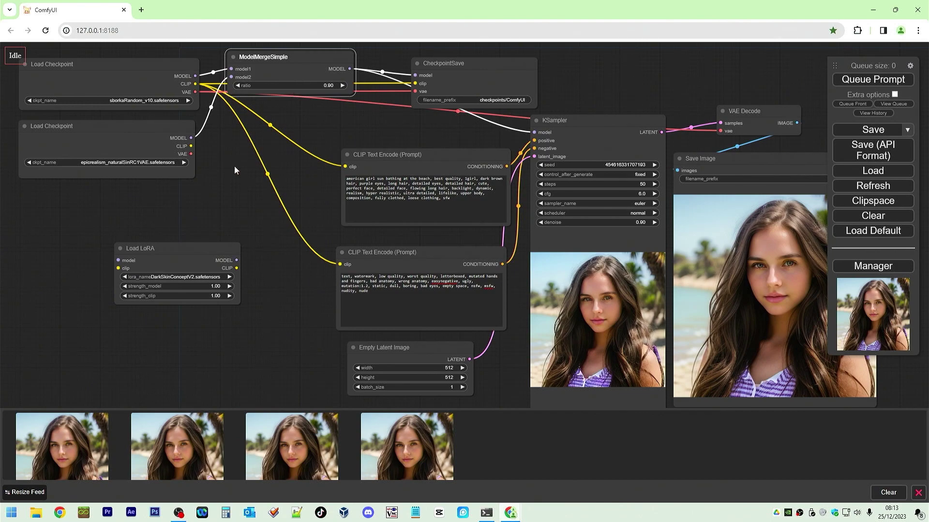
- Route the CLIP output of the first Load Checkpoint through the Load LoRA node to both CLIP Text Encode nodes
drag(196, 83, 119, 268)
drag(236, 267, 206, 252)
drag(172, 63, 177, 74)
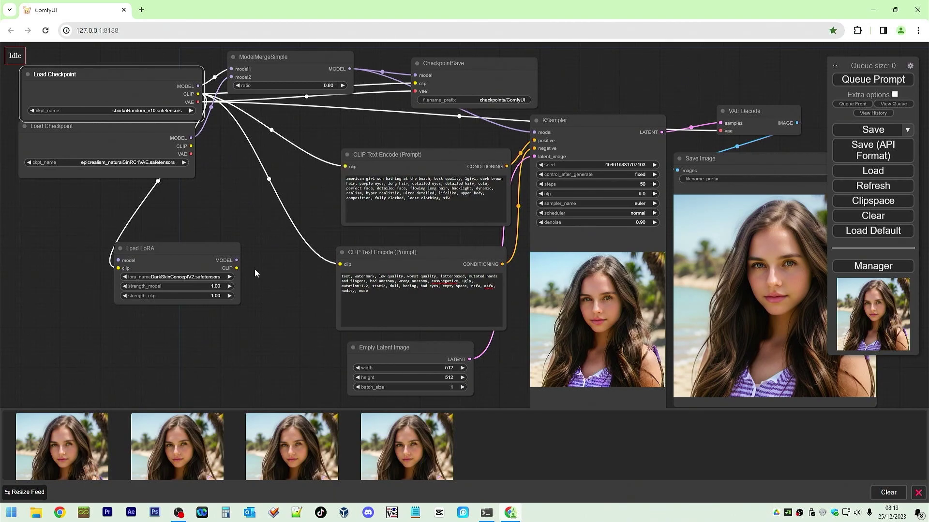
drag(236, 268, 345, 167)
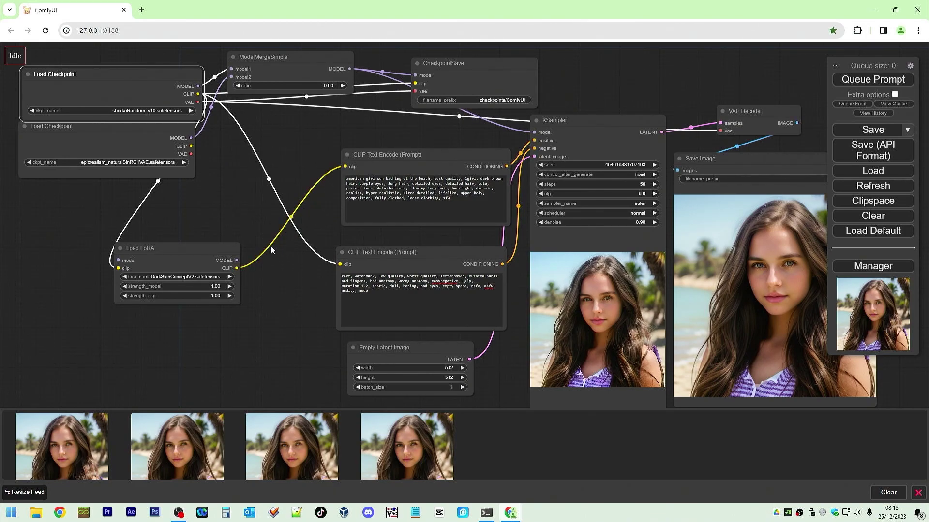
drag(236, 268, 340, 264)
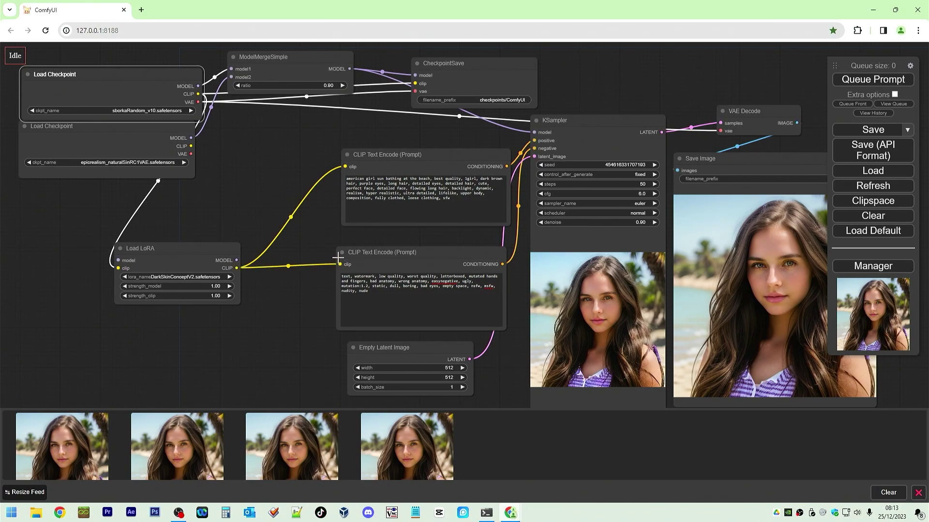
- Route ModelMergeSimple's MODEL output through Load LoRA to the KSampler's model input and reposition the Load LoRA and ModelMergeSimple nodes
drag(237, 261, 534, 132)
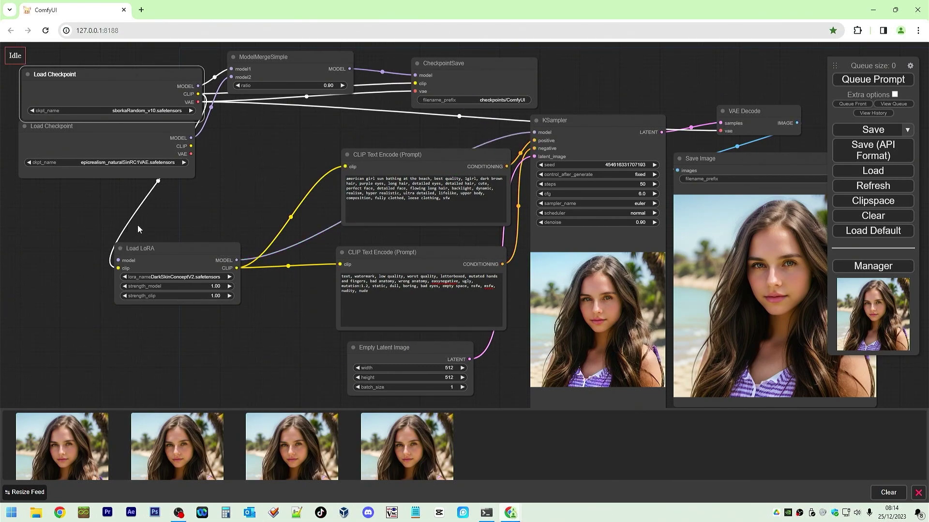
drag(353, 68, 118, 256)
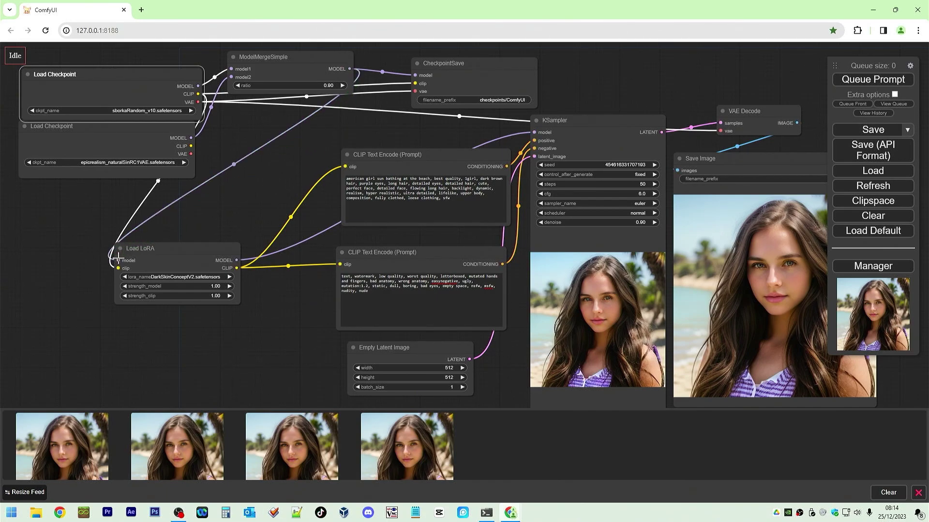
drag(201, 245, 264, 238)
mouse_move(258, 59)
mouse_down()
mouse_move(299, 62)
mouse_move(263, 59)
mouse_up()
- Queue the prompt with DarkSkinConceptV2.safetensors chosen in the Load LoRA node and view the generated image enlarged
click(262, 271)
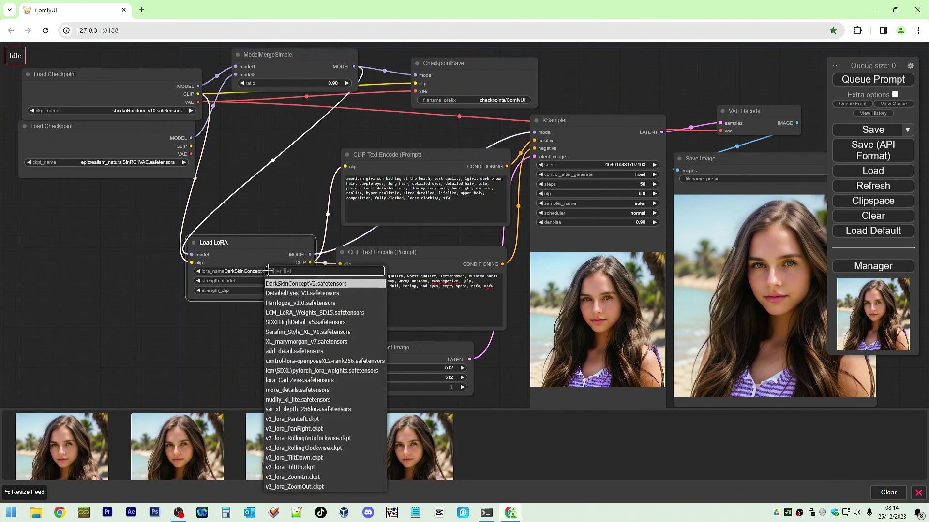
click(332, 286)
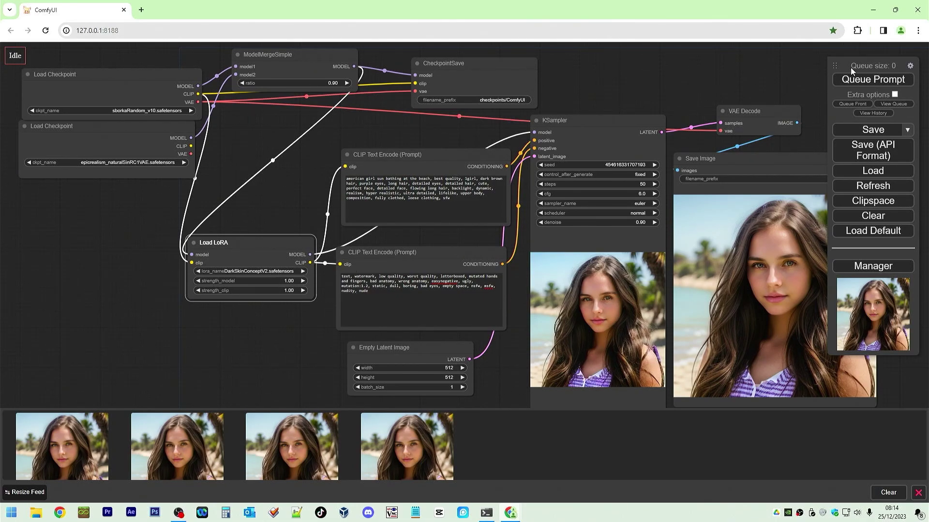
click(855, 86)
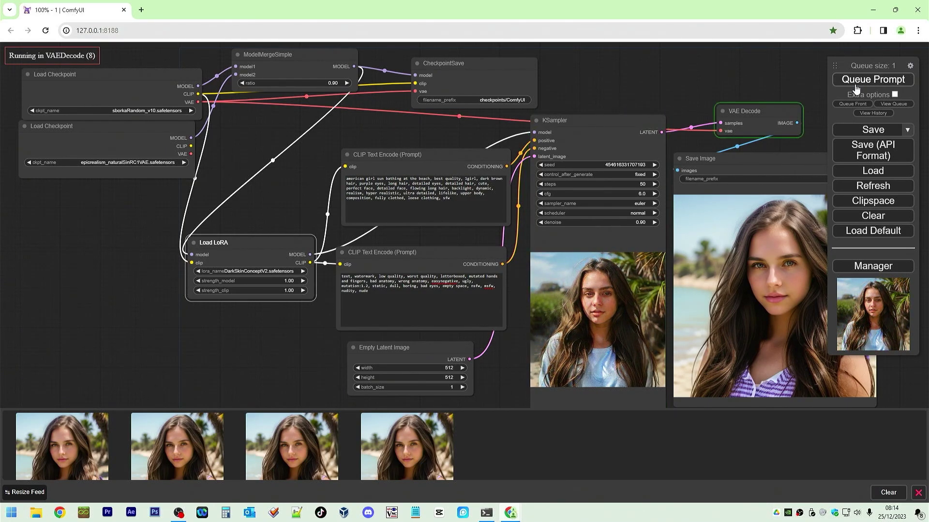
click(68, 463)
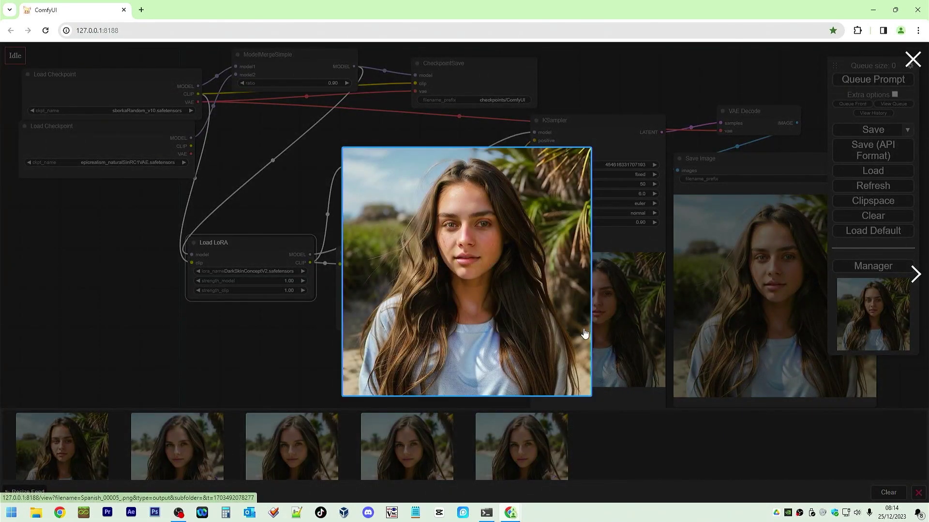
click(912, 59)
- Set the Load LoRA node's strength_model to 0.70 and strength_clip to 0.60
click(285, 281)
double_click(341, 279)
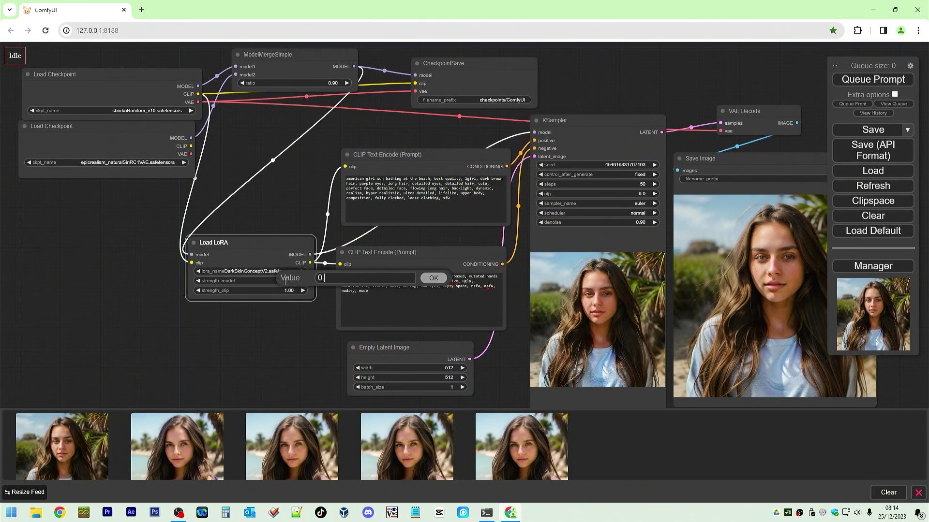
key(Return)
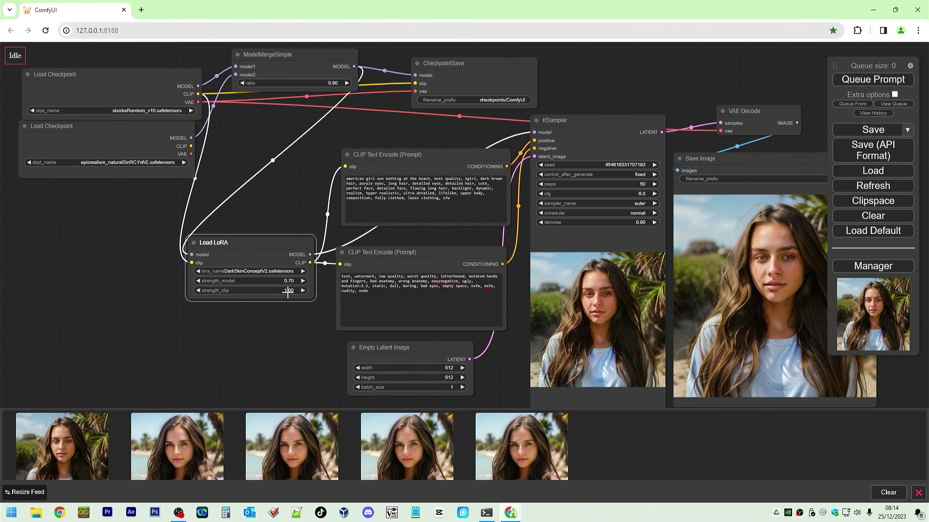
click(286, 290)
double_click(332, 294)
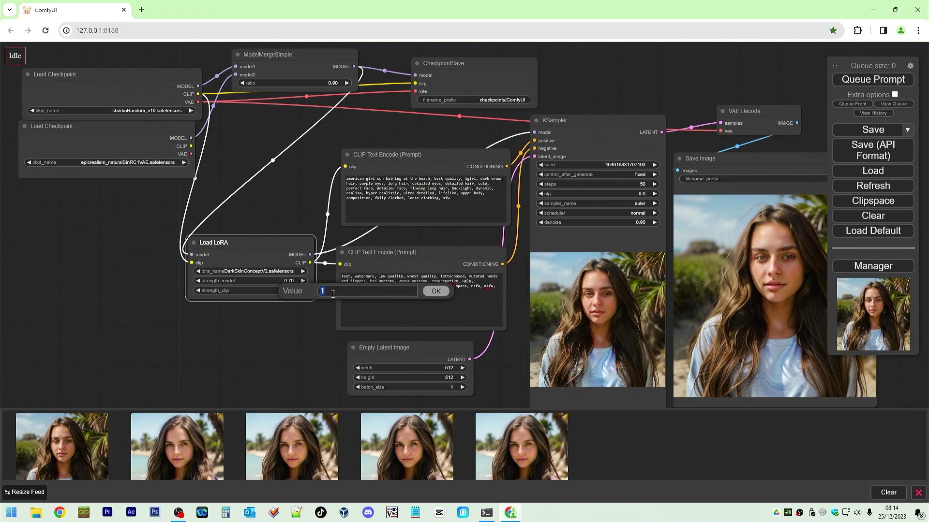
key(Return)
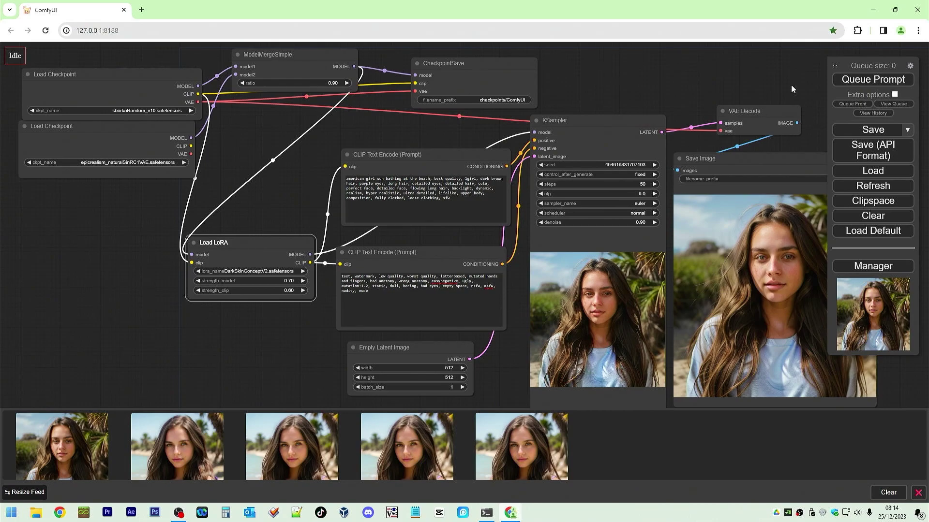
- Queue the prompt with the reduced LoRA strengths and compare the new image with the earlier ones enlarged from the feed
click(862, 83)
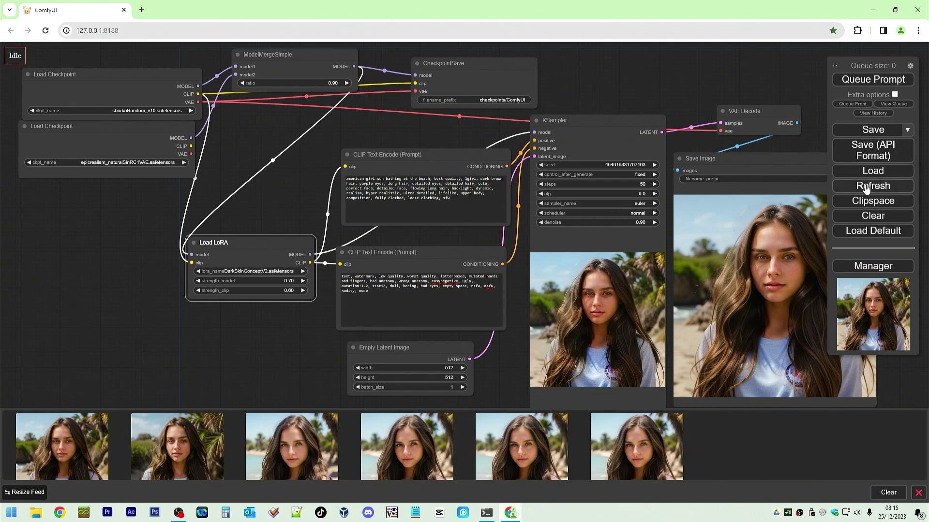
click(37, 450)
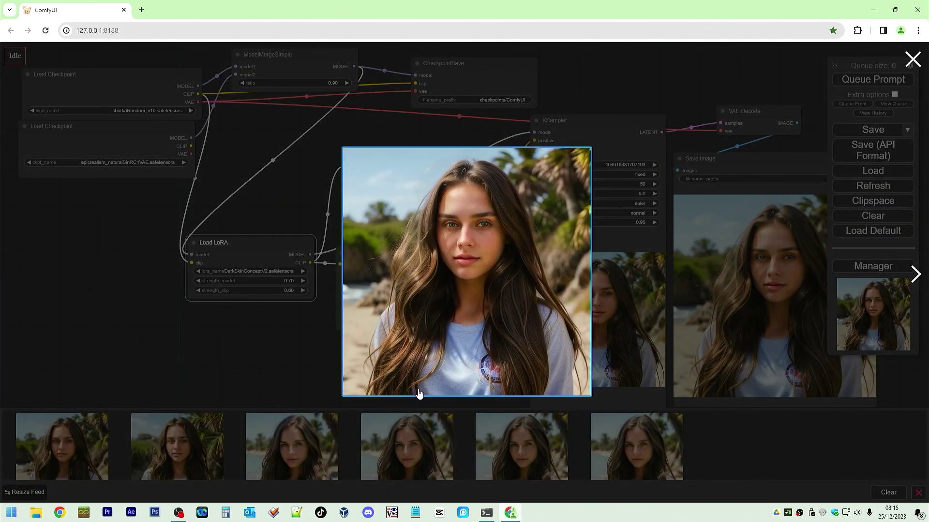
click(917, 276)
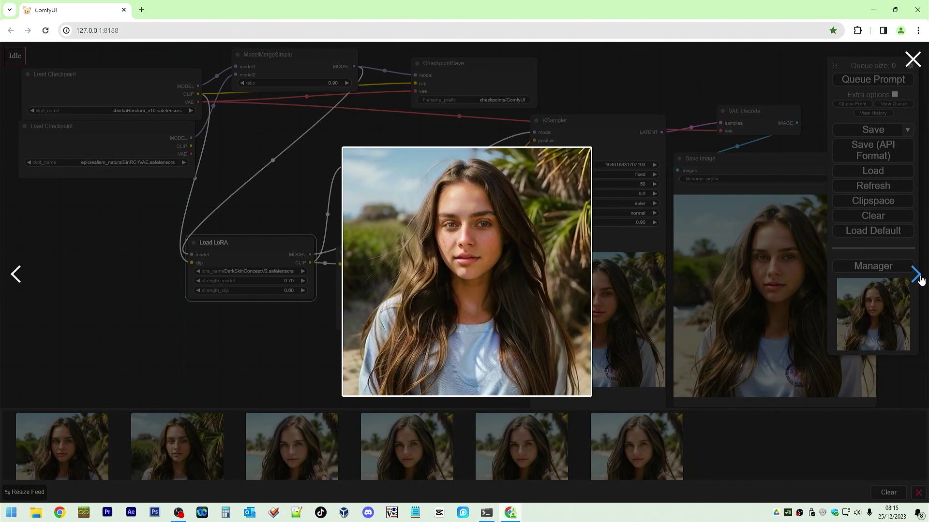
click(919, 276)
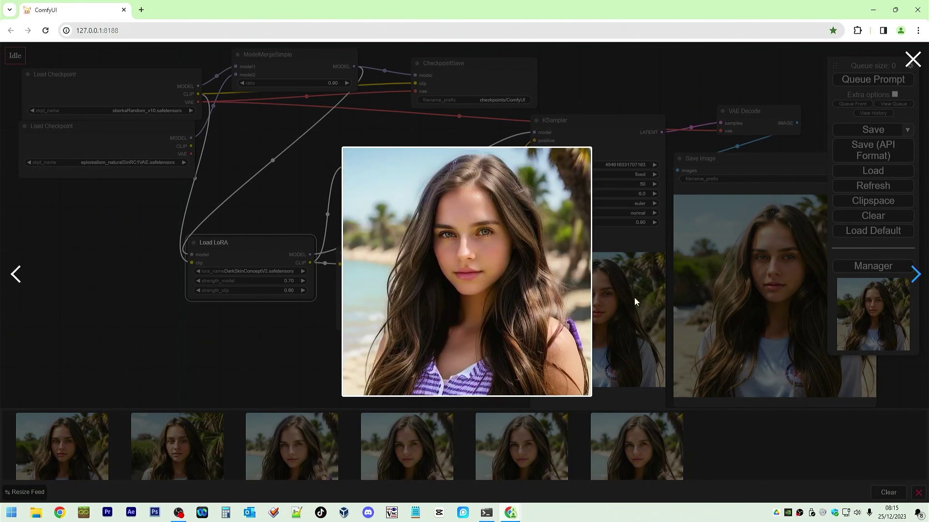
click(16, 274)
click(17, 275)
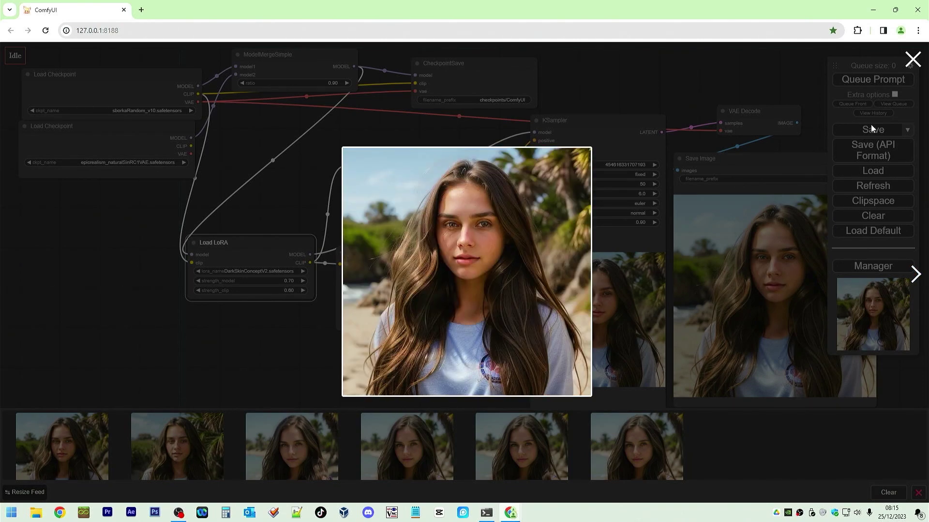
click(913, 59)
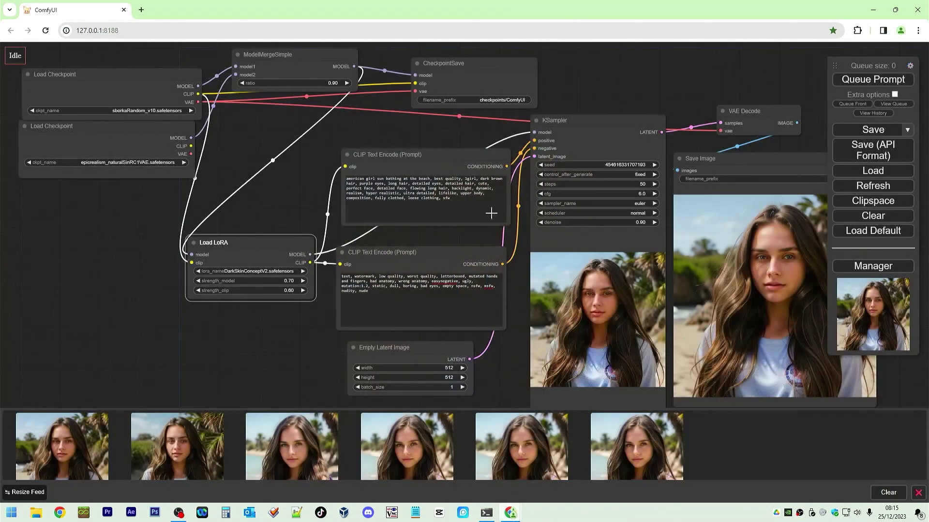
- Switch the Load LoRA node to SDXLHighDetail_v5.safetensors with a strength_model of 0.70
click(271, 272)
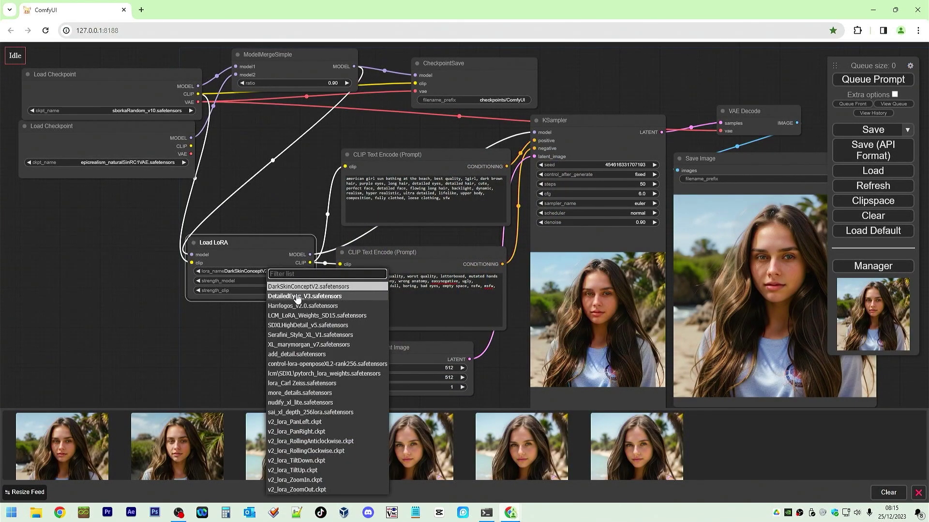
click(300, 325)
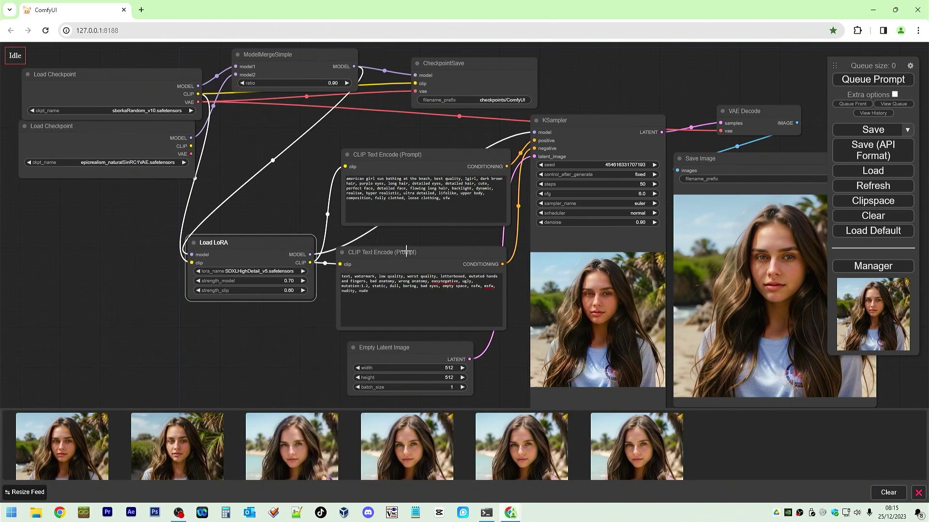
click(294, 282)
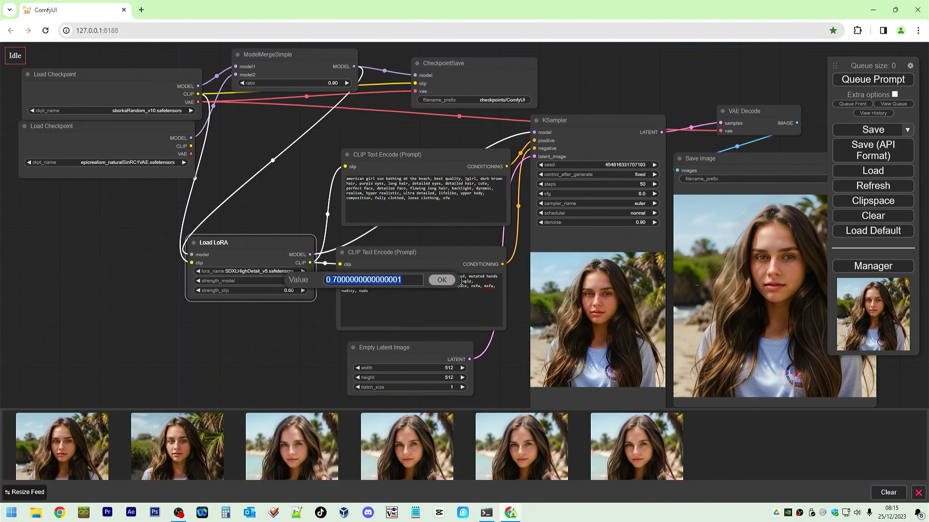
click(169, 344)
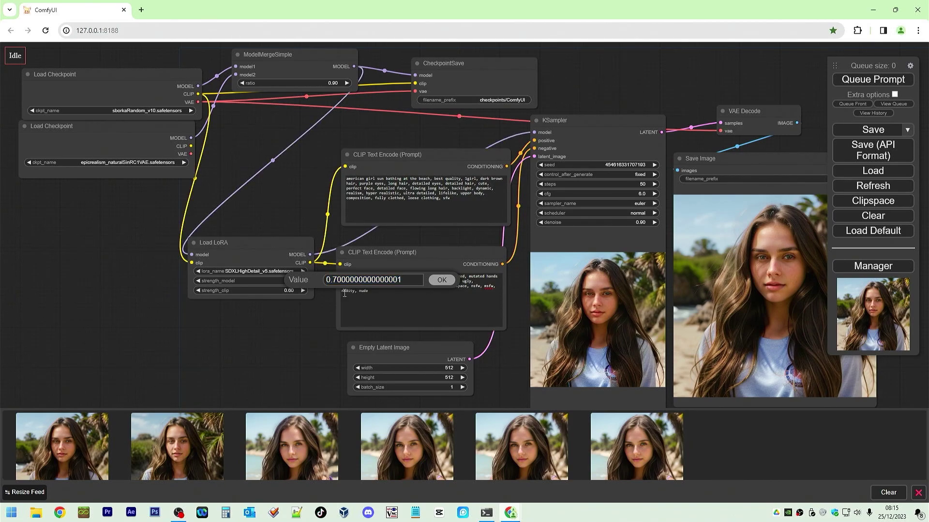
click(442, 281)
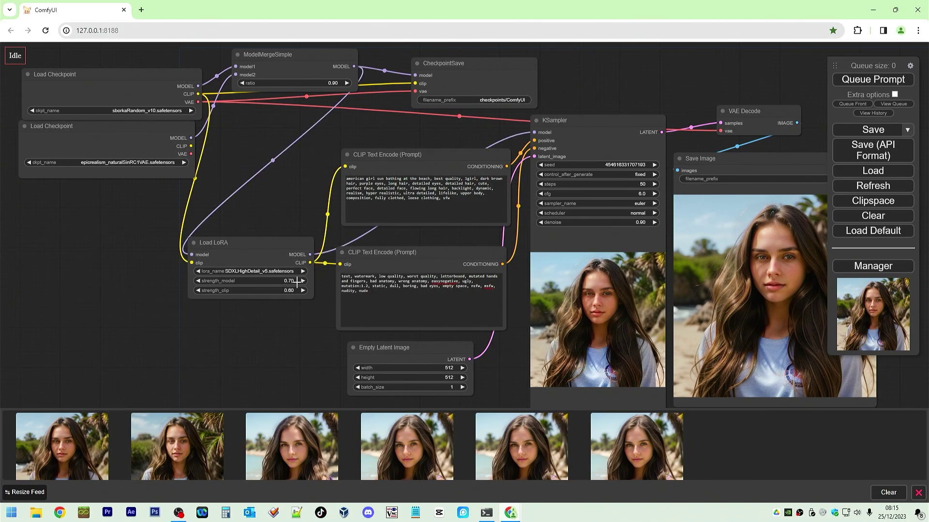
- Queue the prompt with the SDXLHighDetail_v5.safetensors LoRA and compare the new image with the earlier ones enlarged from the feed
click(845, 81)
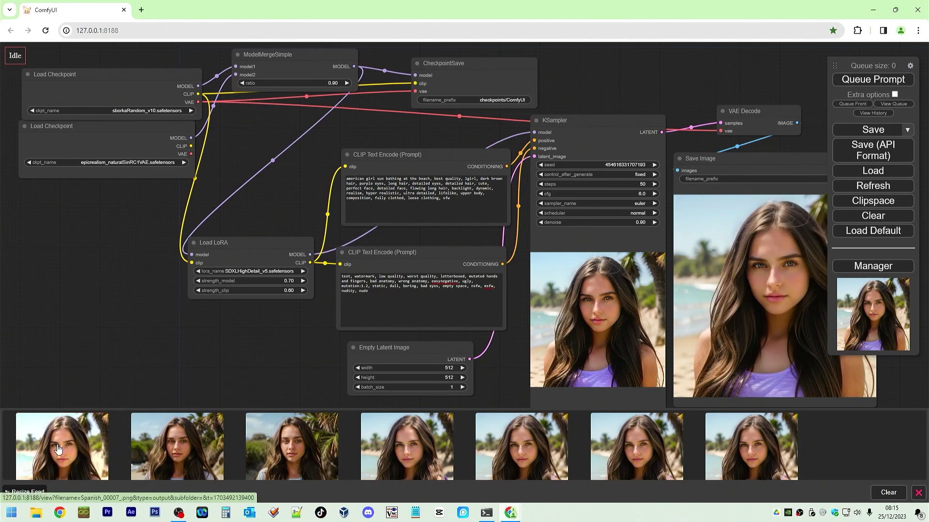
click(57, 446)
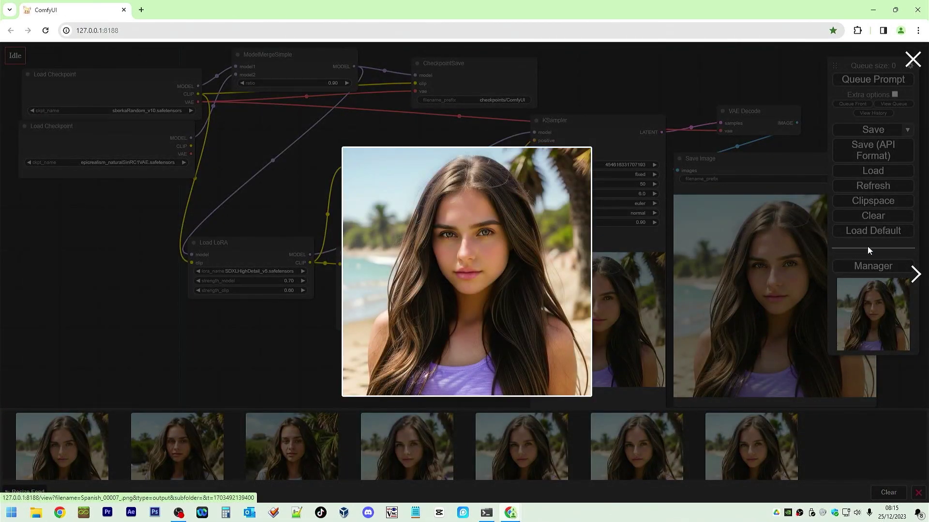
click(913, 276)
click(913, 276)
click(913, 277)
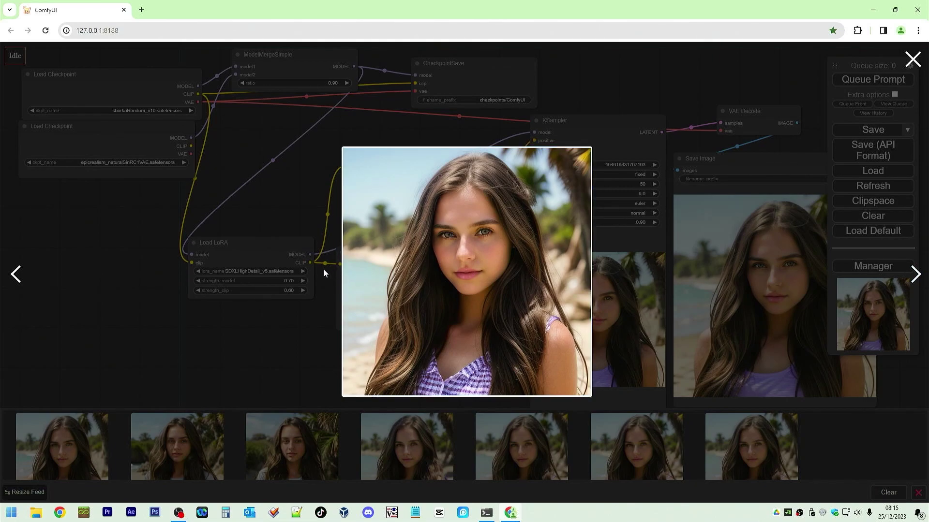
click(10, 274)
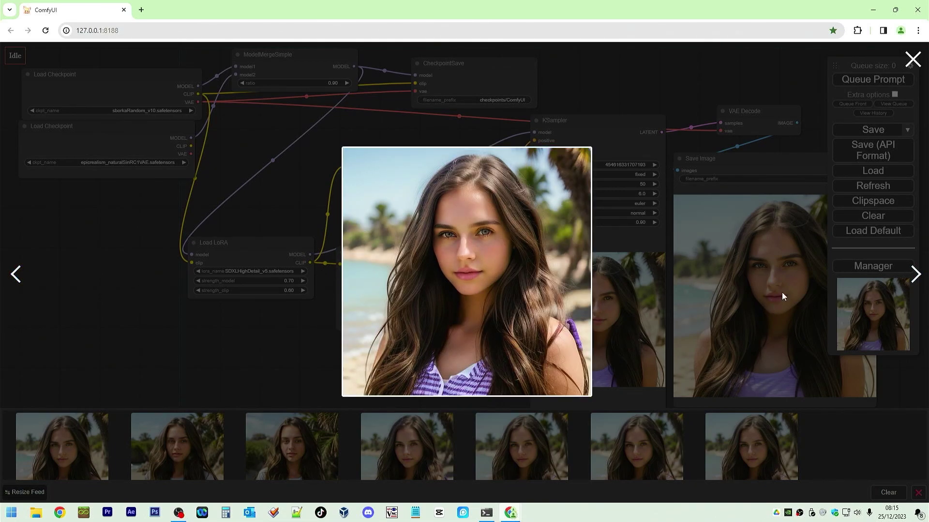
click(923, 276)
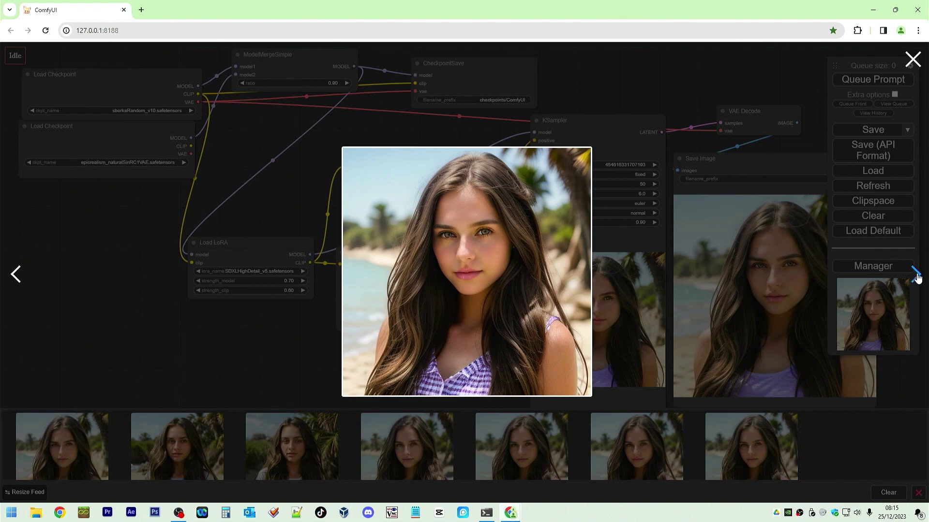
click(17, 275)
click(21, 275)
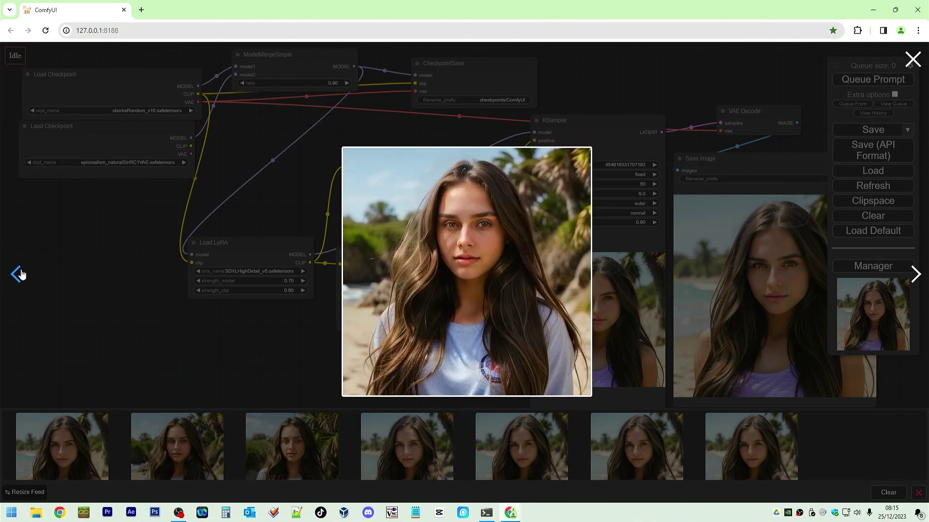
key(Escape)
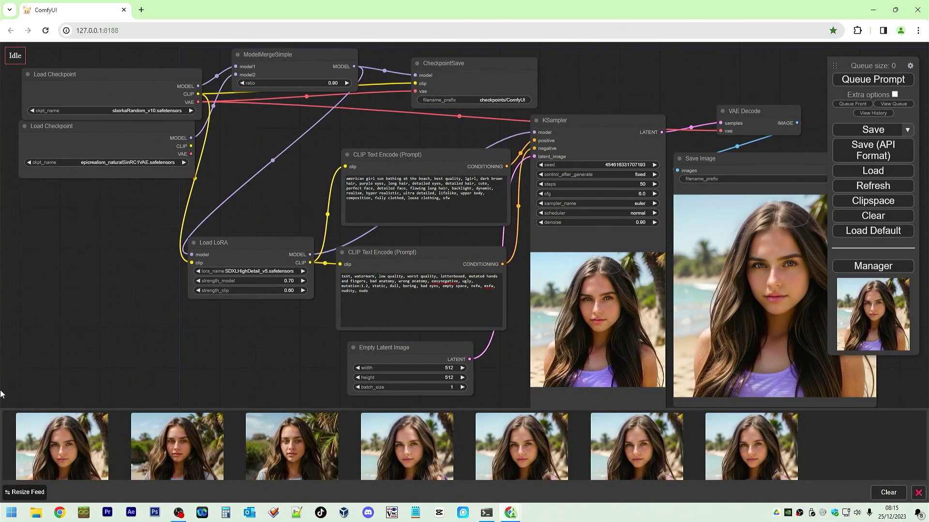
click(49, 452)
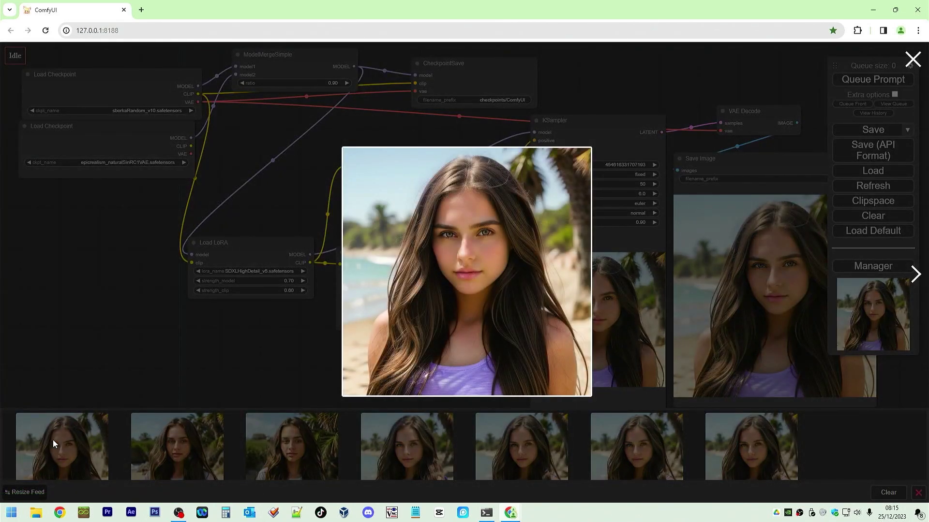
key(Escape)
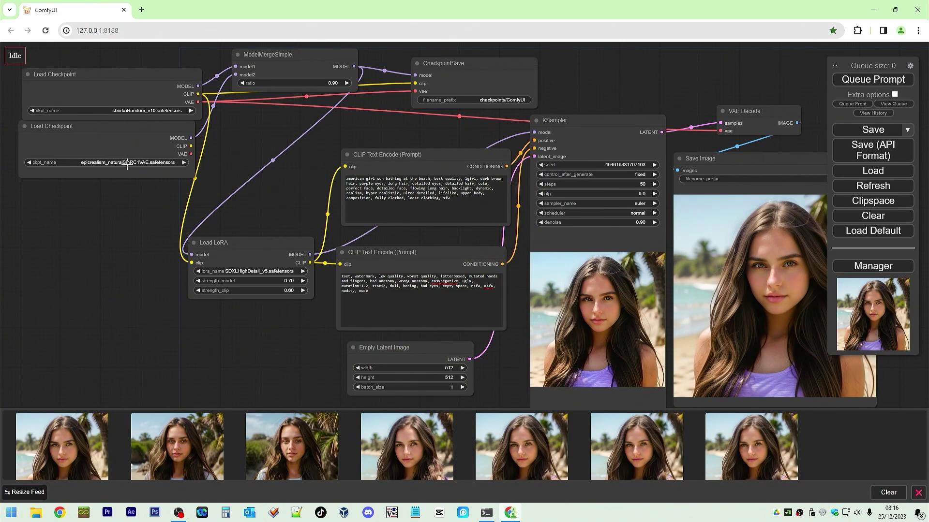
- Switch the Load LoRA node to lora_Carl Zeiss.safetensors and queue the prompt
click(254, 271)
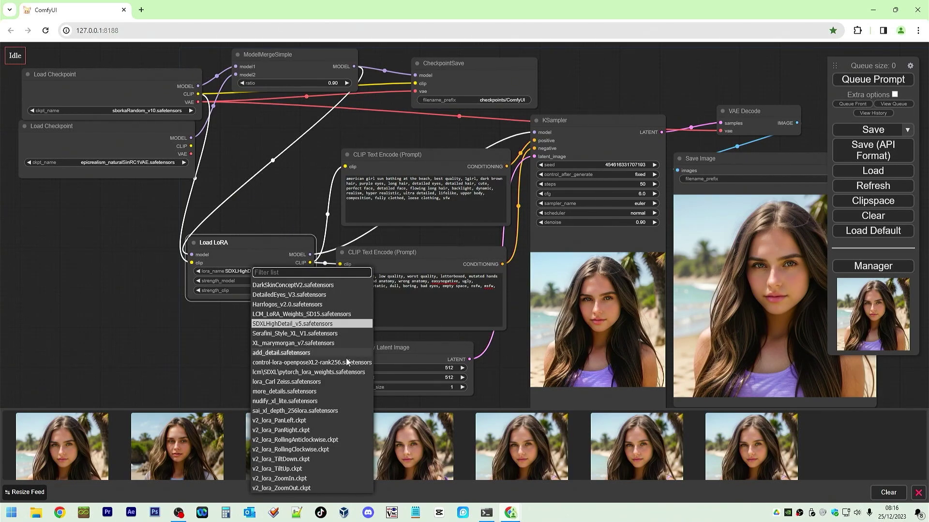
click(312, 382)
click(877, 79)
click(876, 80)
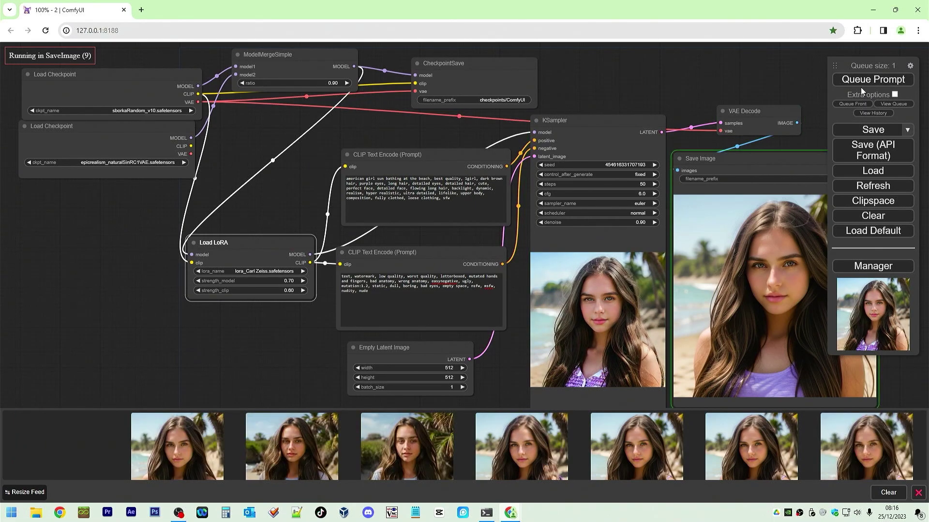
- Enlarge the Carl Zeiss LoRA image from the feed and compare it with the preceding SDXLHighDetail image
click(94, 444)
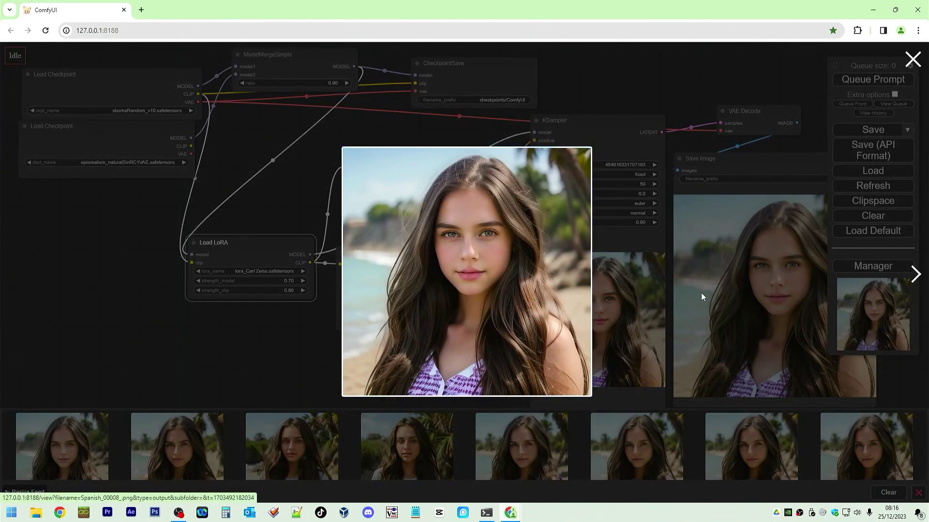
click(915, 275)
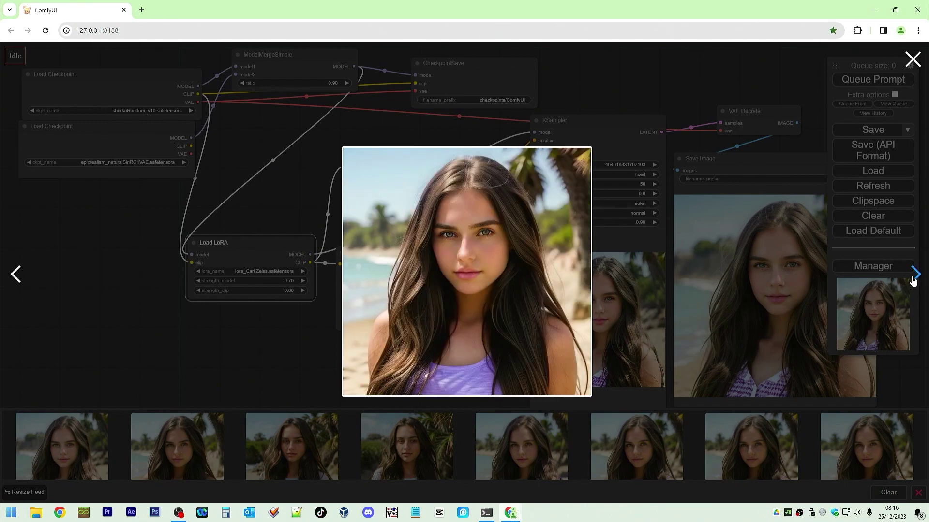
click(18, 280)
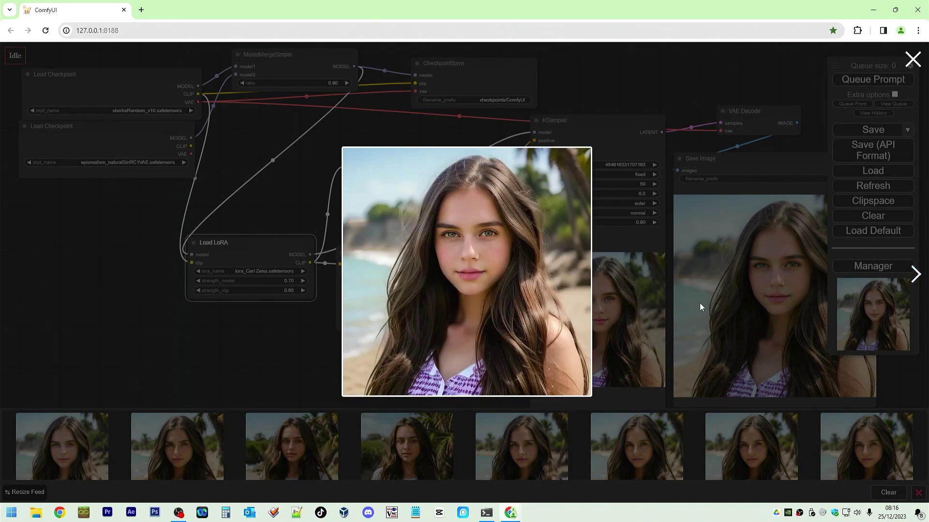
click(893, 270)
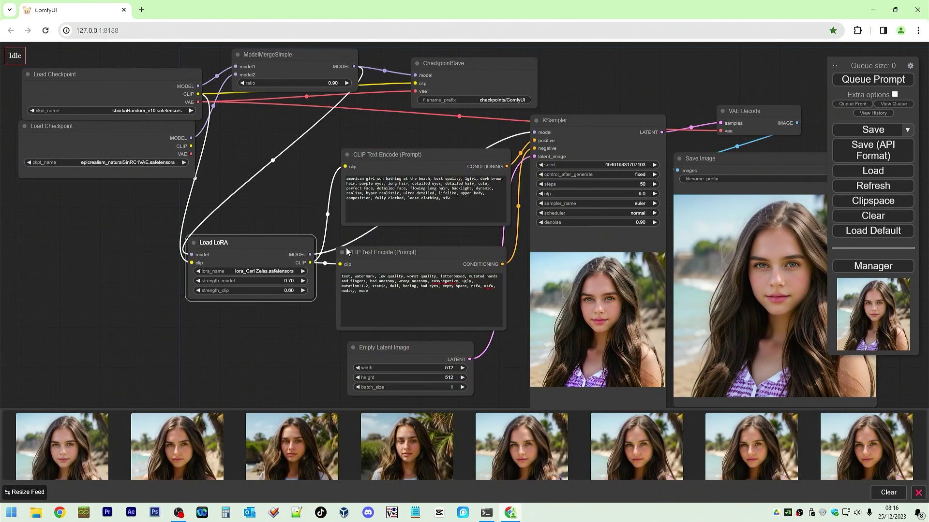
- Switch the Load LoRA node to DetailedEyes_V3.safetensors and queue the prompt
click(273, 271)
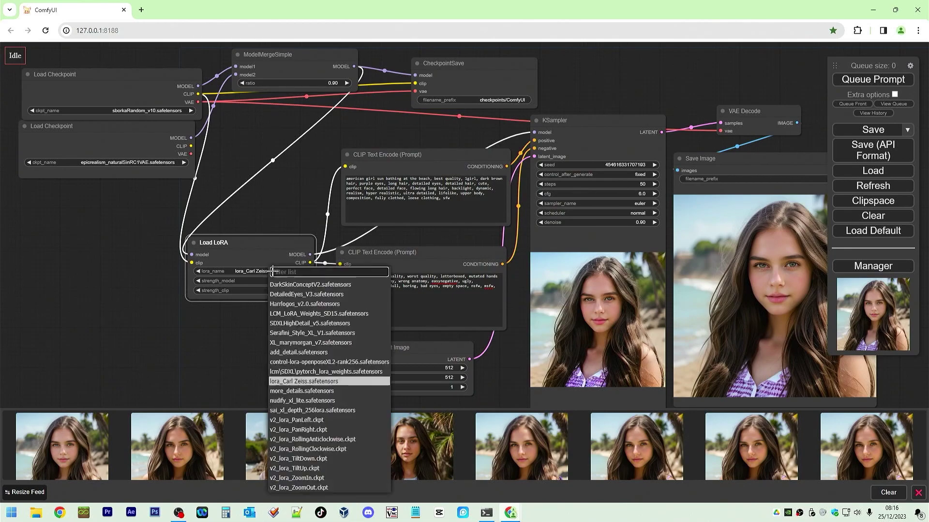
click(305, 294)
click(861, 84)
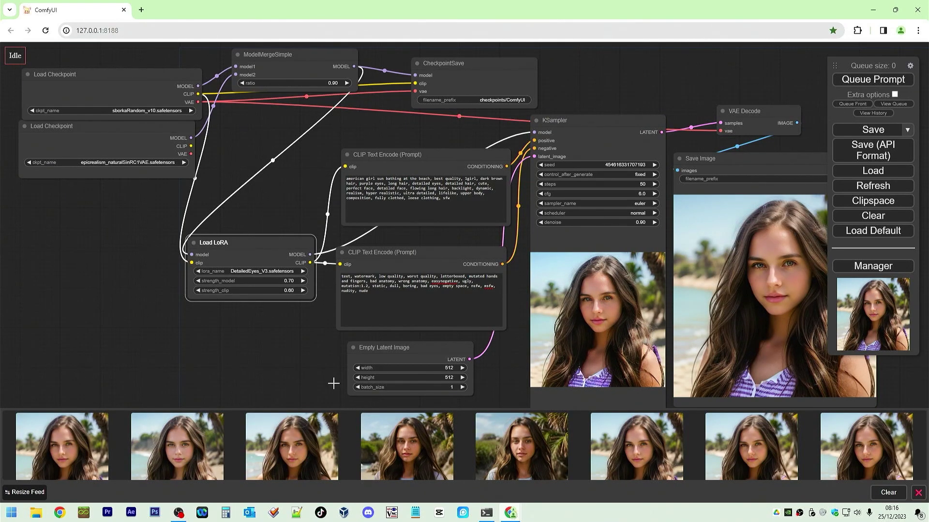
- Enlarge the DetailedEyes LoRA image from the feed and compare it with the preceding Carl Zeiss image
click(101, 420)
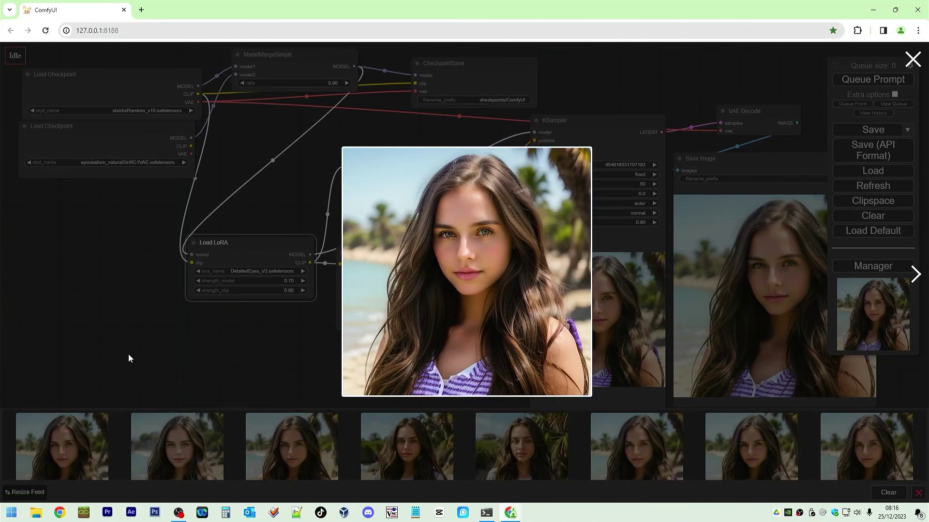
click(915, 272)
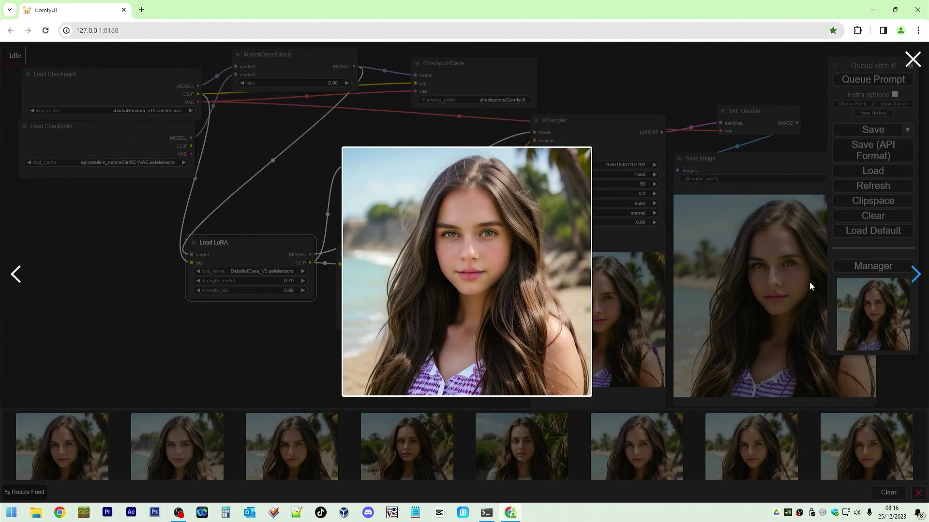
click(17, 278)
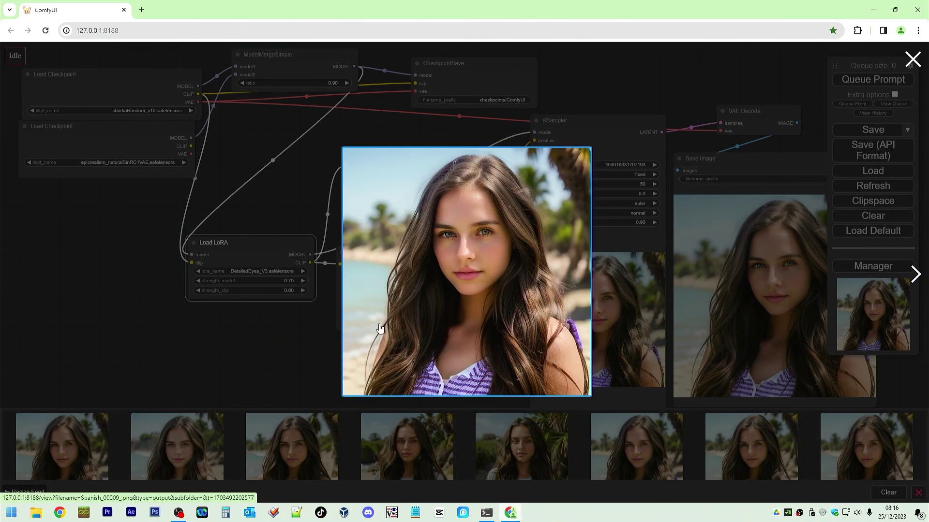
click(159, 345)
- Move the Save Image node farther from VAE Decode and add a Load Upscale Model node in the gap
drag(636, 94, 382, 82)
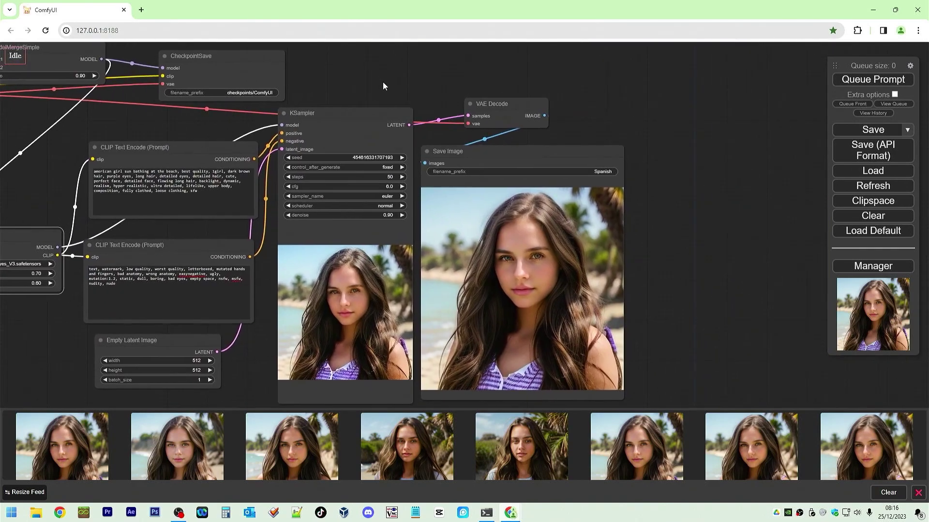
drag(514, 149, 727, 116)
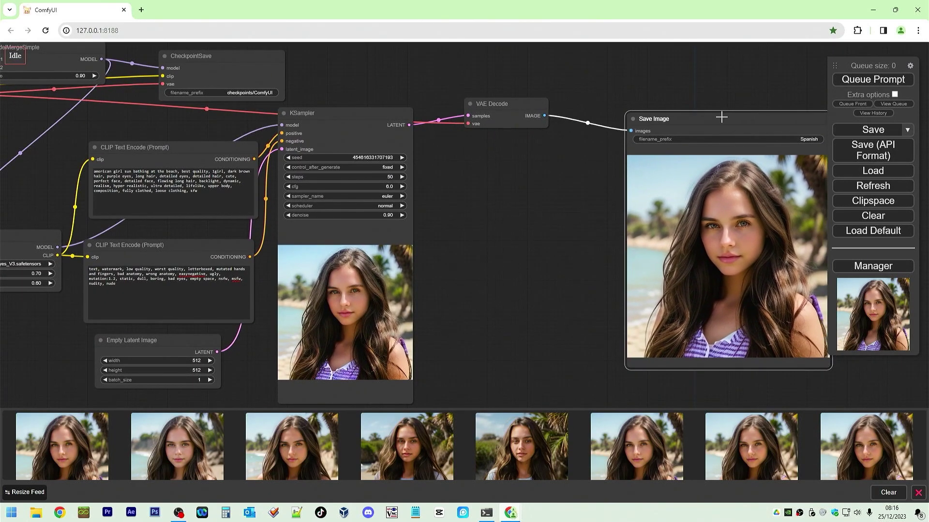
right_click(479, 225)
click(489, 226)
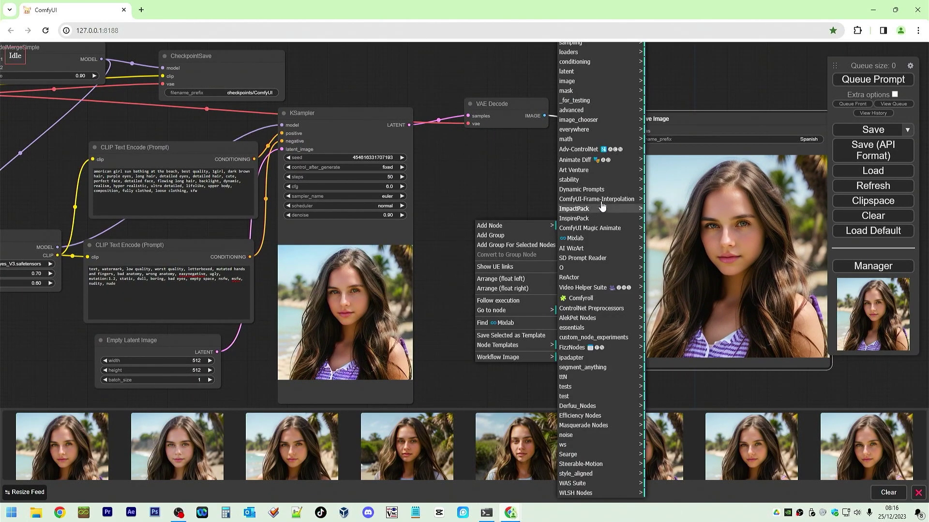
click(607, 53)
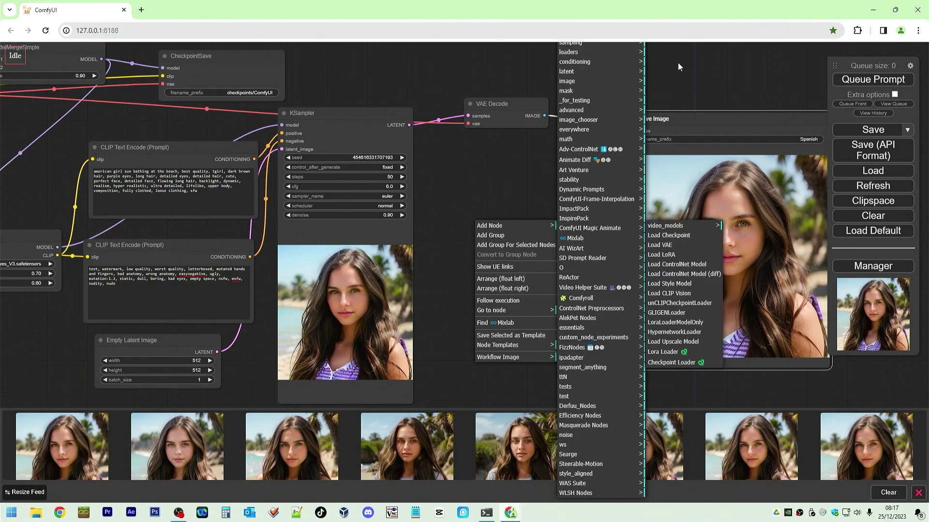
click(677, 342)
- Choose 4x_NMKD-Superscale-SP_178000_G.pth in the Load Upscale Model node and widen the node to fit the name
click(562, 240)
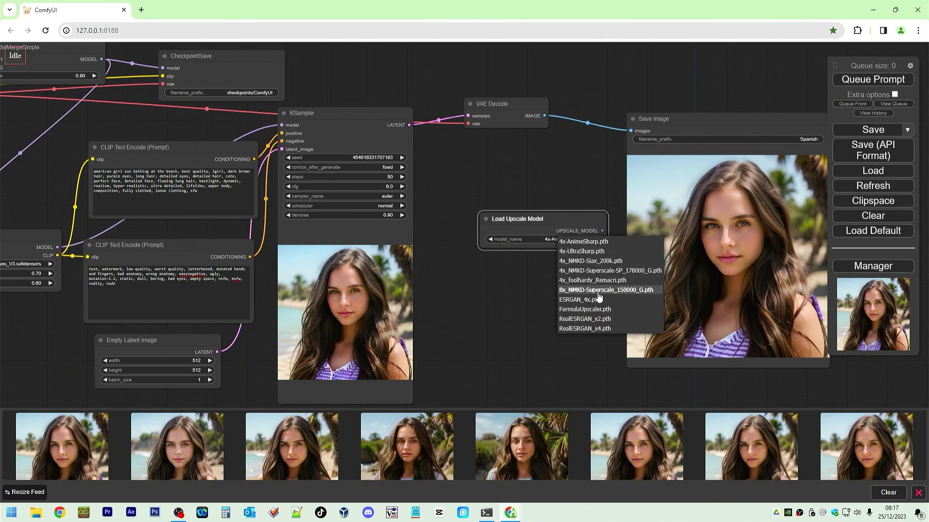
click(603, 271)
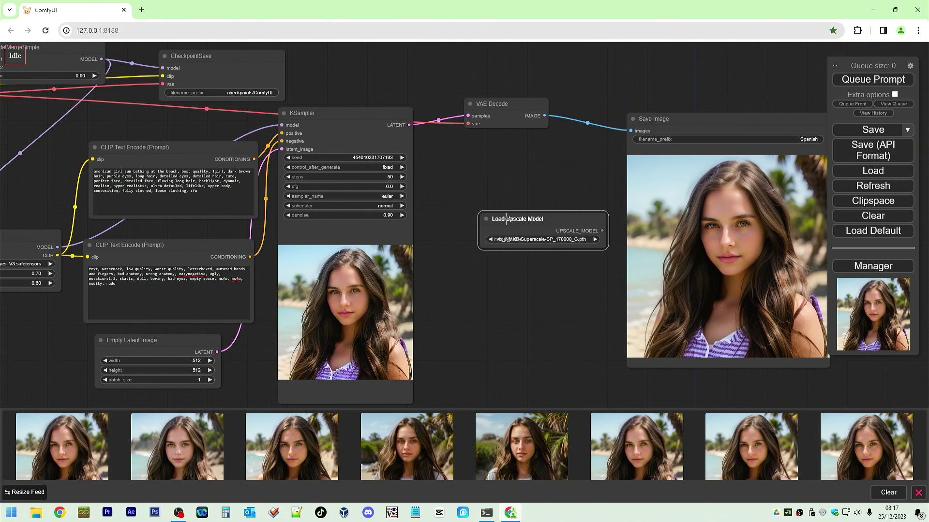
drag(605, 247, 622, 254)
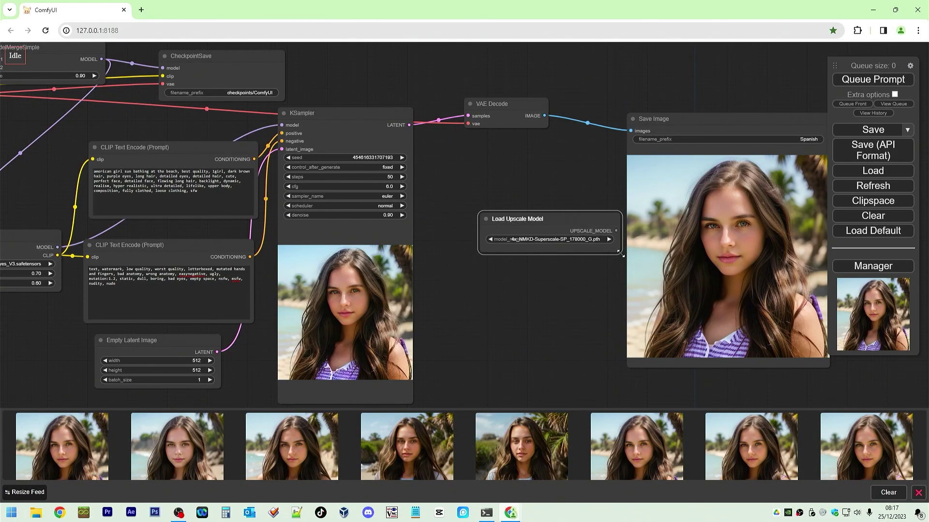
- Add an Upscale Image (using Model) node between the VAE Decode and Load Upscale Model nodes
right_click(519, 179)
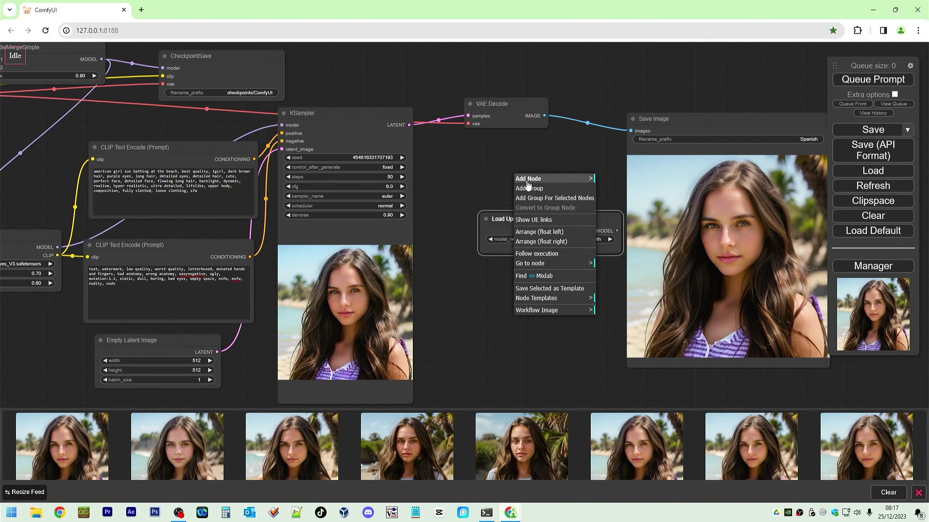
click(527, 179)
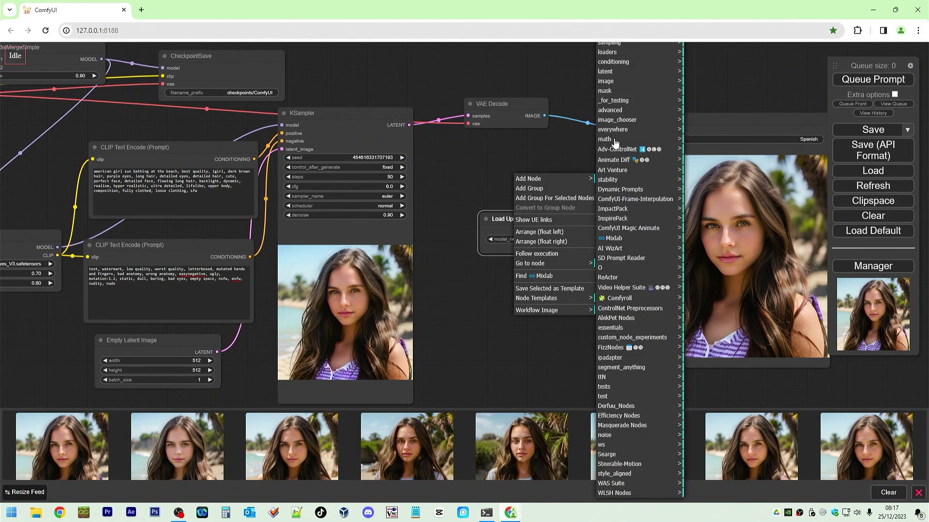
click(634, 81)
click(702, 181)
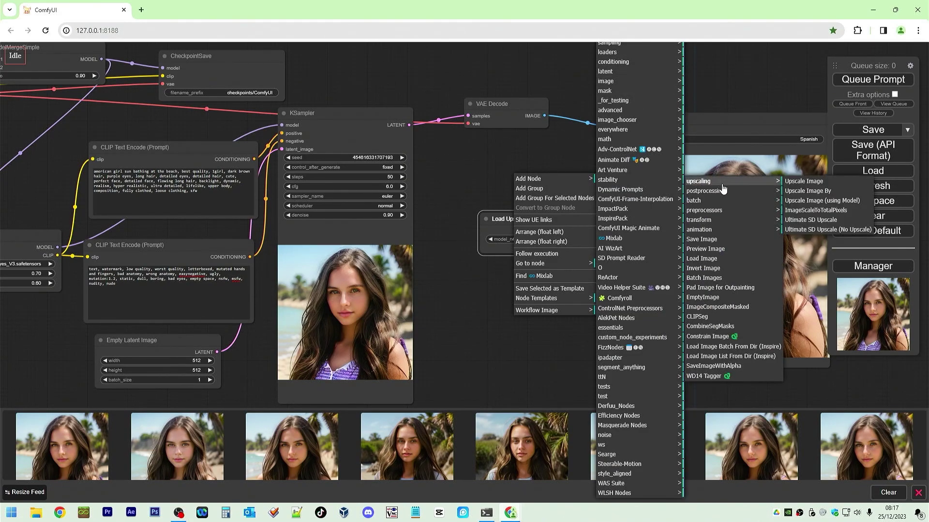
click(849, 201)
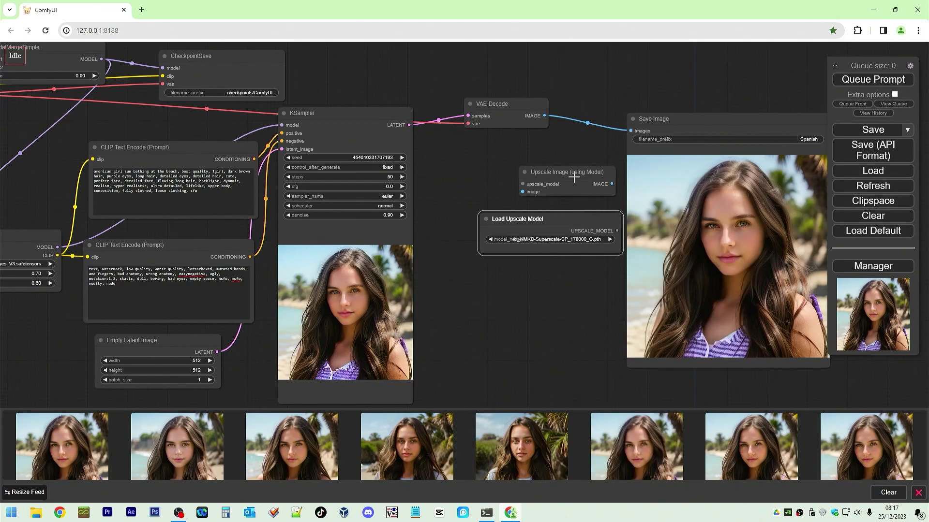
- Wire Upscale Image (using Model) between VAE Decode and Save Image, connect the upscale model to it, and reposition Load Upscale Model
drag(594, 183, 571, 183)
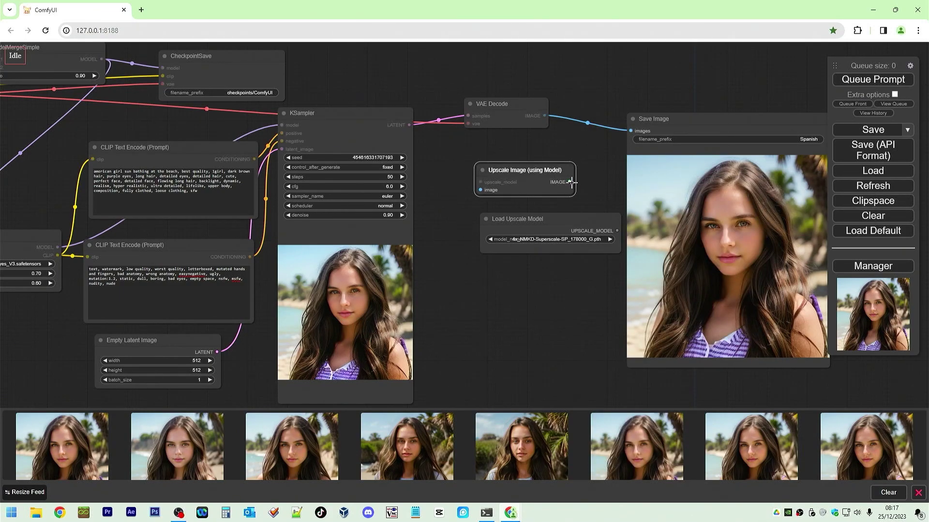
drag(622, 143, 631, 131)
drag(545, 116, 480, 182)
scroll(434, 267, down, 3)
drag(502, 232, 474, 244)
- Queue the prompt with the upscaler connected and open the upscaled image from the feed in its own browser tab
click(859, 79)
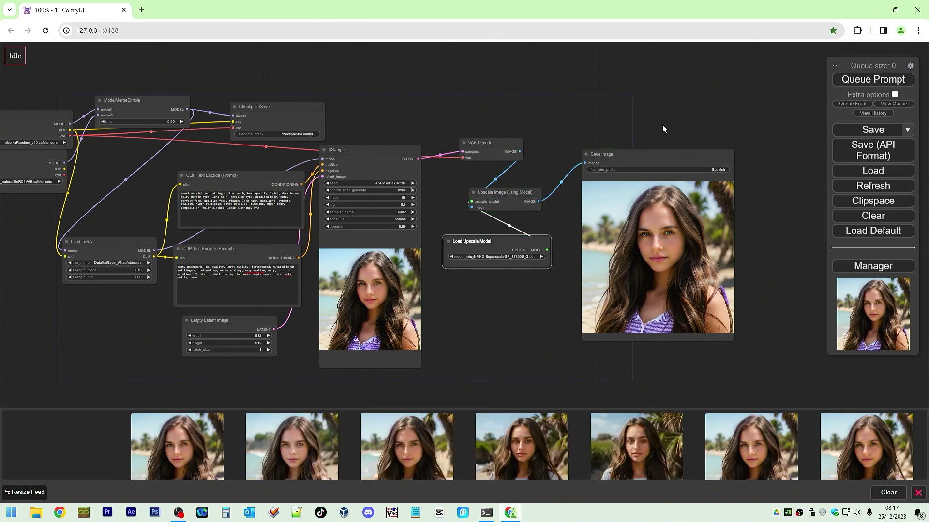
click(103, 417)
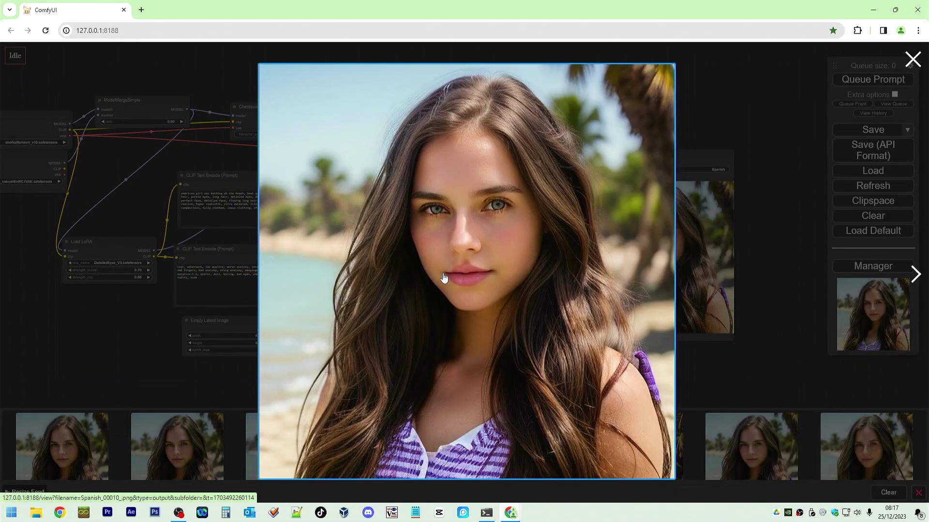
click(443, 278)
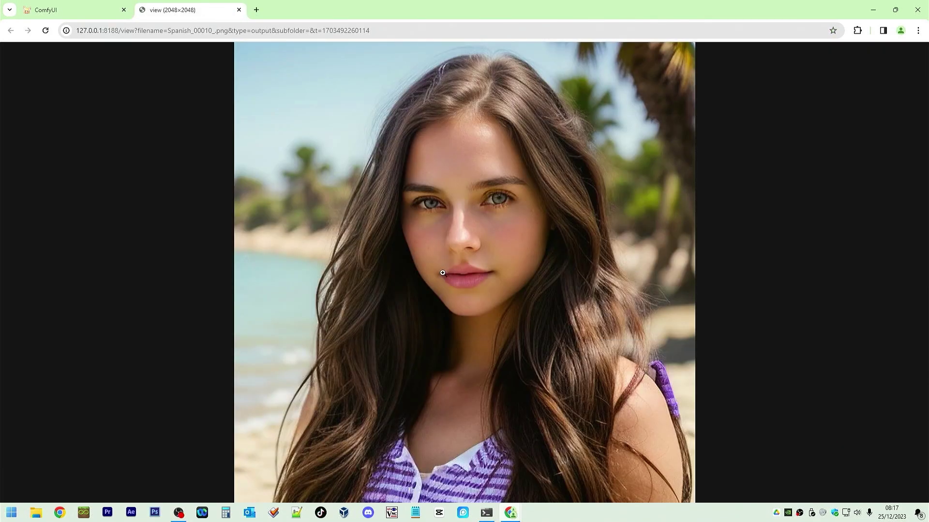
- Inspect the upscaled image Spanish_00010_.png at full size, then close its tab and the image viewer
click(471, 255)
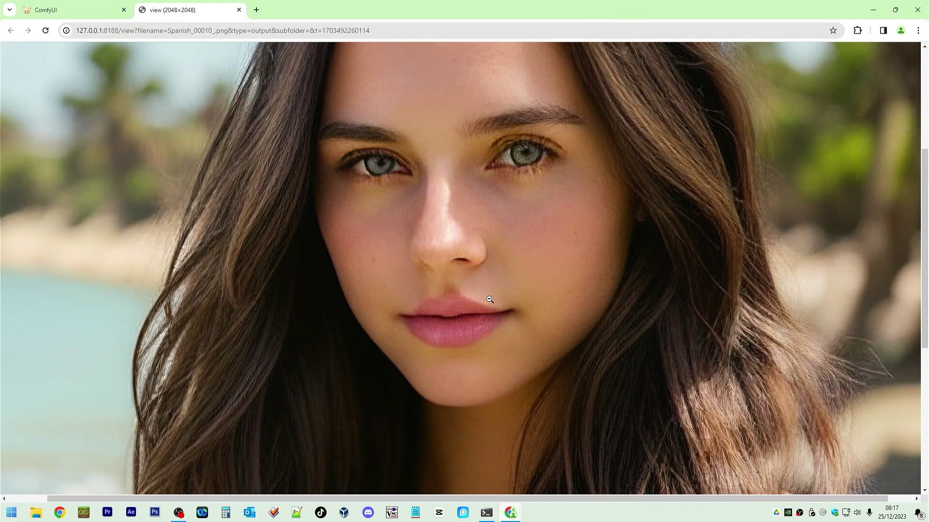
scroll(489, 300, down, 7)
scroll(488, 300, up, 6)
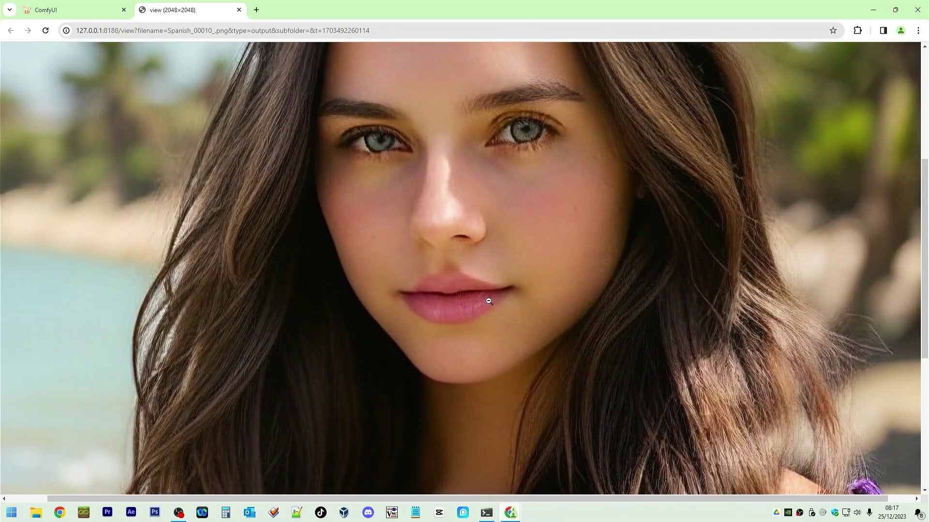
click(239, 10)
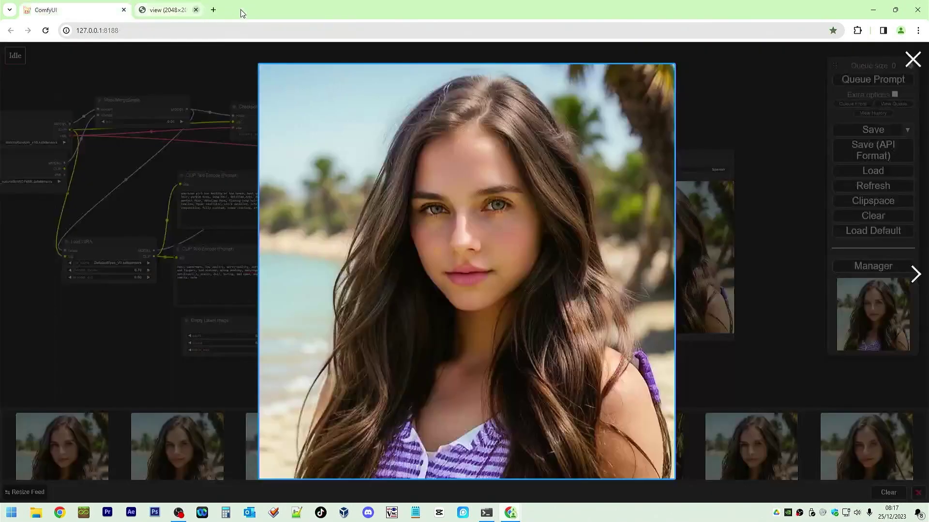
click(913, 59)
scroll(115, 281, up, 1)
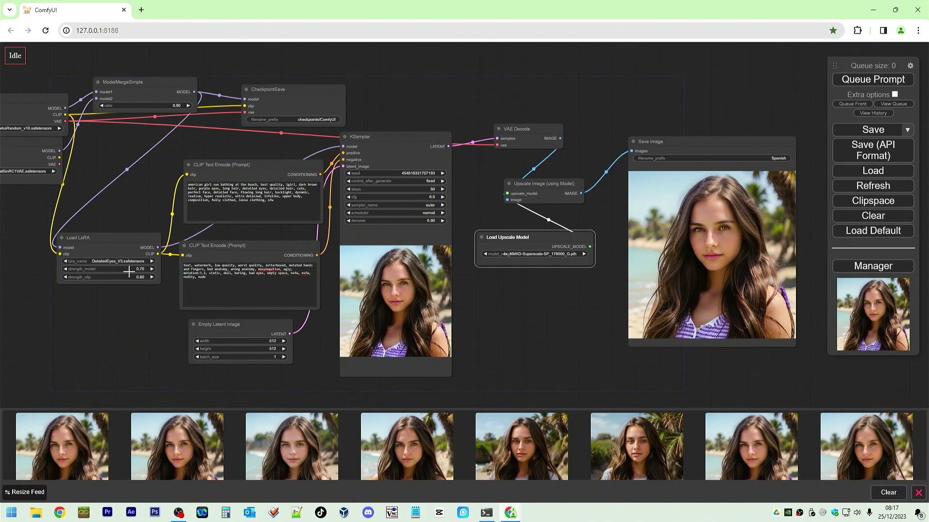
- Set both strength_model and strength_clip of the DetailedEyes_V3 Load LoRA node to 1.00
click(133, 269)
double_click(241, 263)
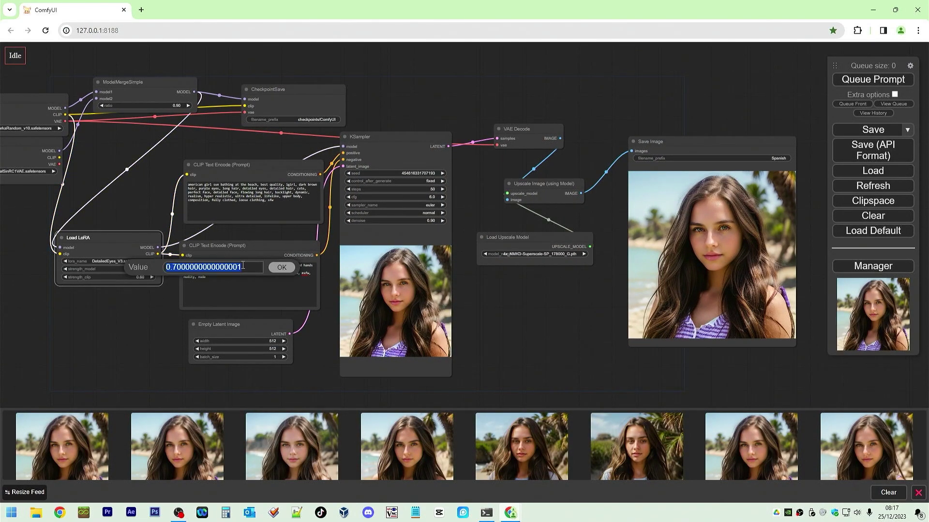
text(1)
key(Return)
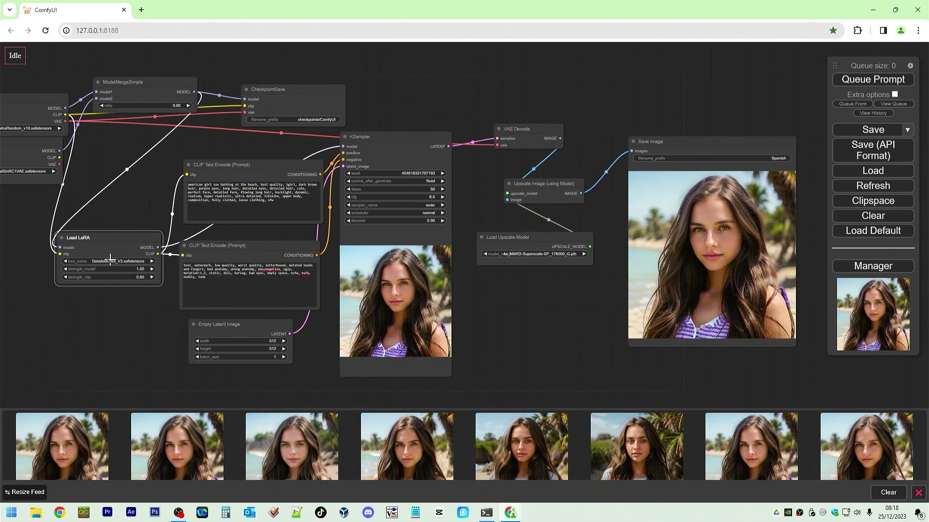
click(144, 277)
double_click(213, 279)
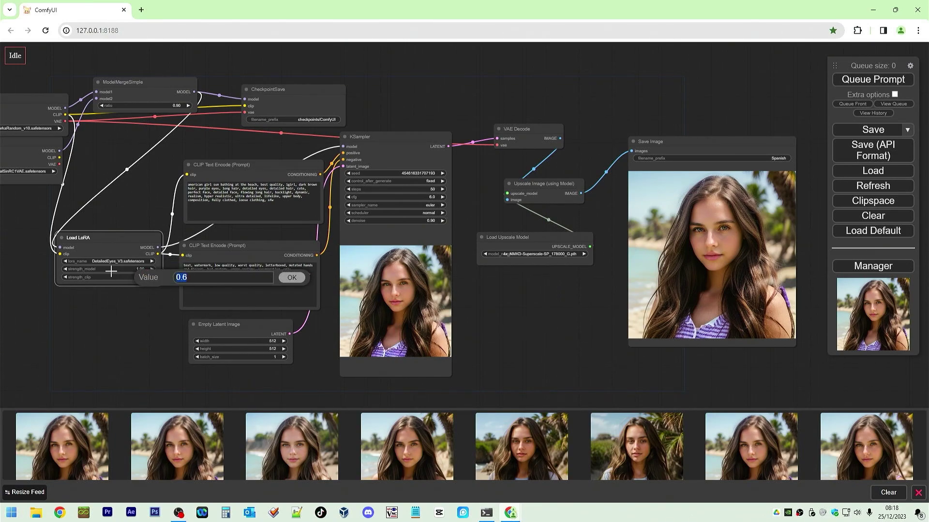
key(Return)
- Queue the prompt with the full-strength LoRA and check the newest image in the feed
click(854, 79)
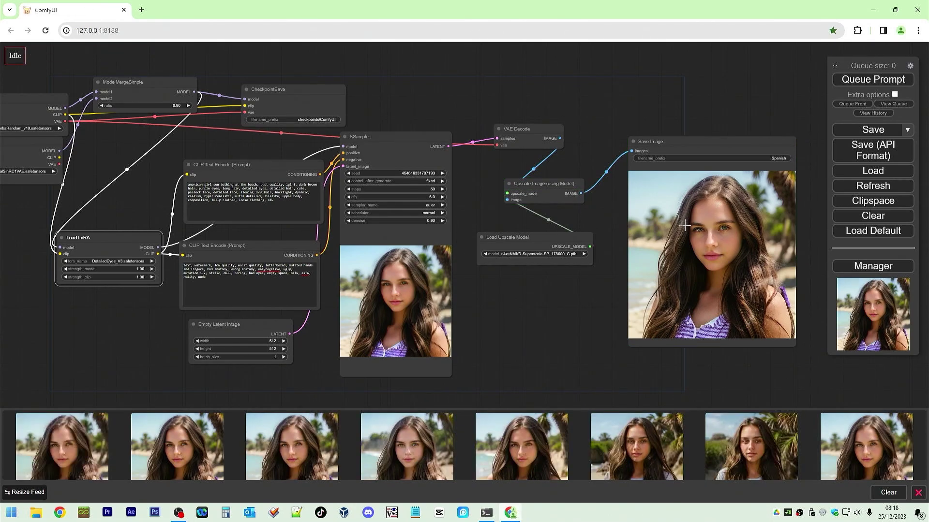
click(684, 225)
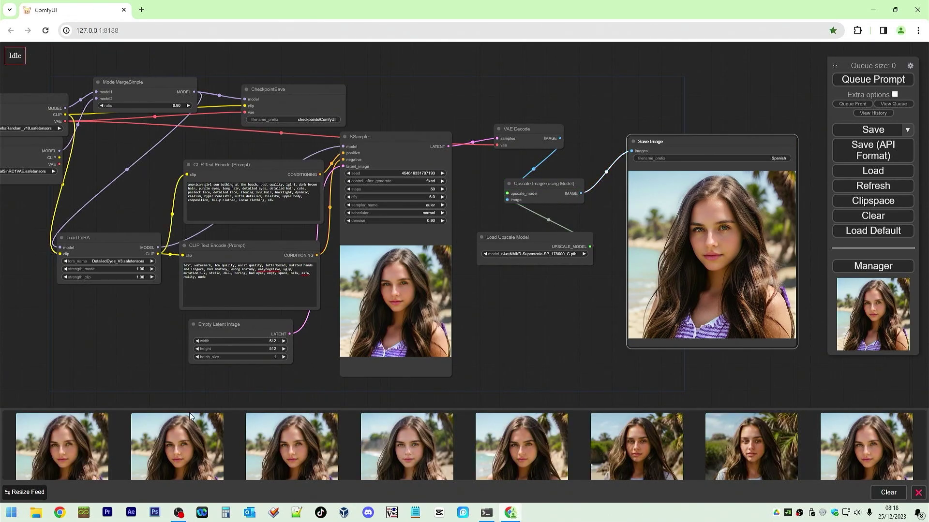
click(41, 440)
click(874, 71)
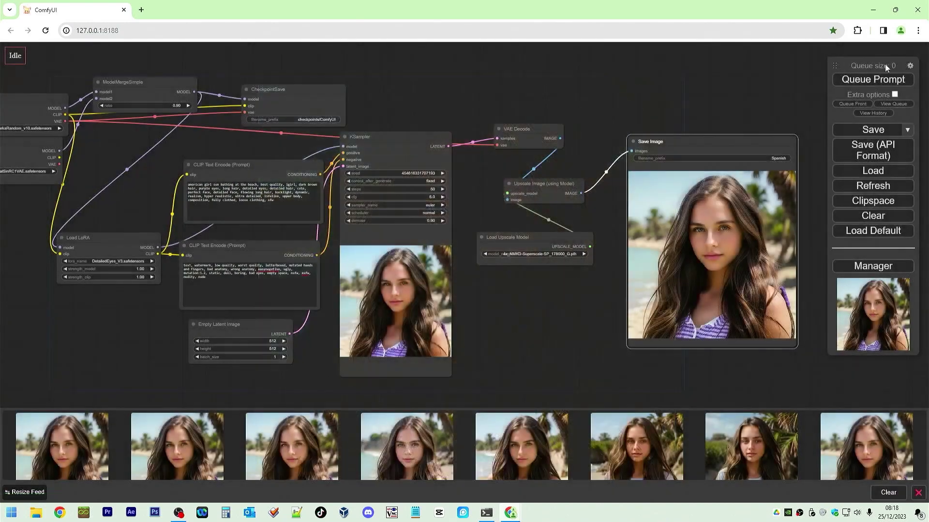
- Add a second Load LoRA node below the existing one and choose XL_marymorgan_v7.safetensors in it
drag(58, 332, 327, 301)
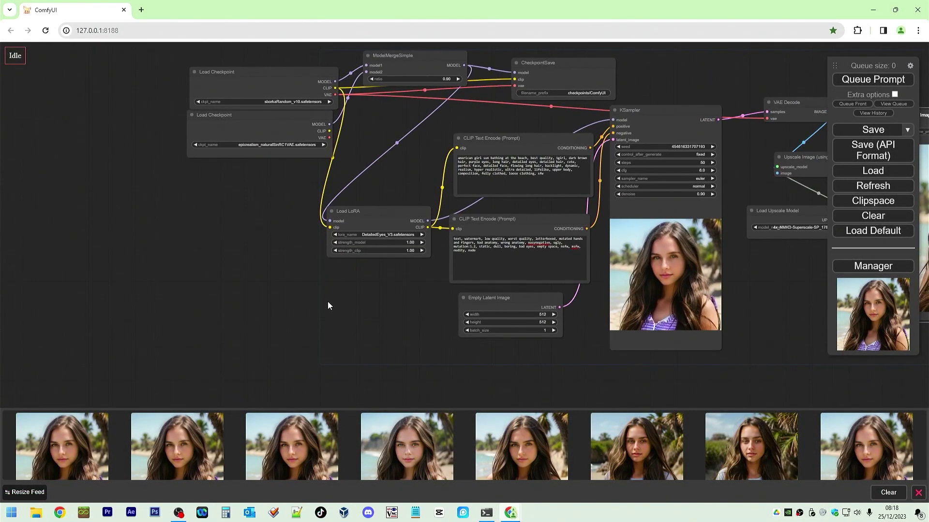
right_click(327, 301)
click(351, 304)
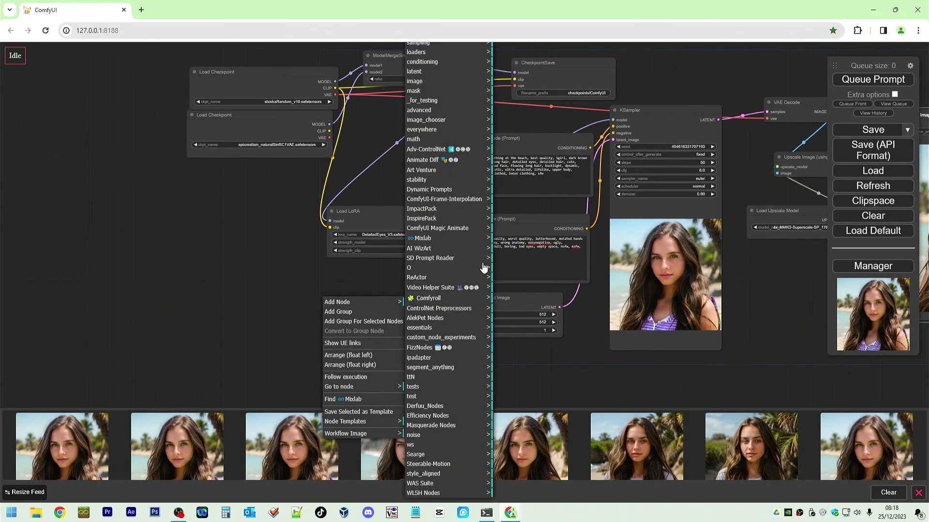
click(435, 52)
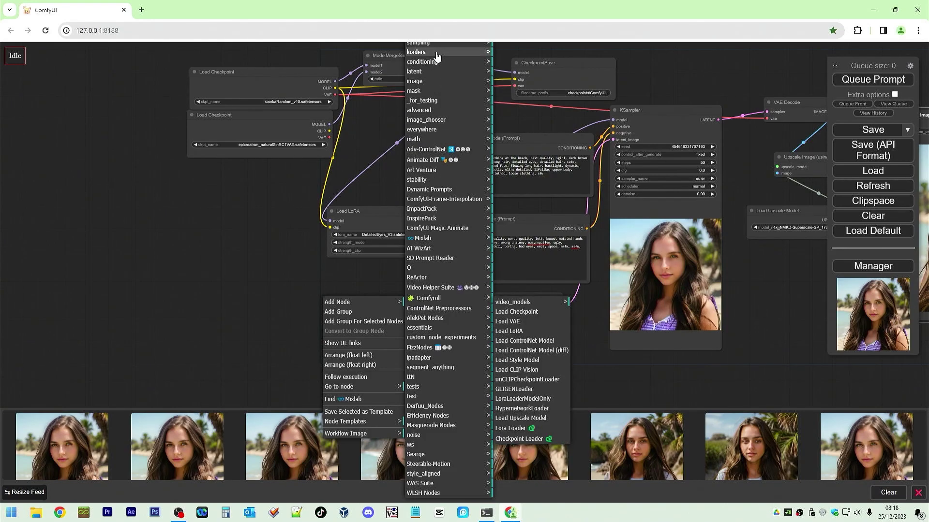
click(509, 331)
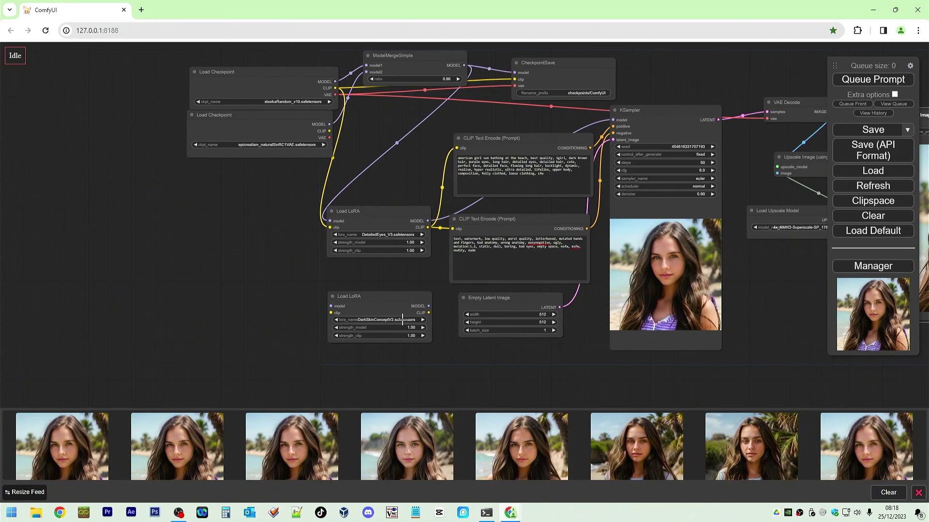
click(402, 320)
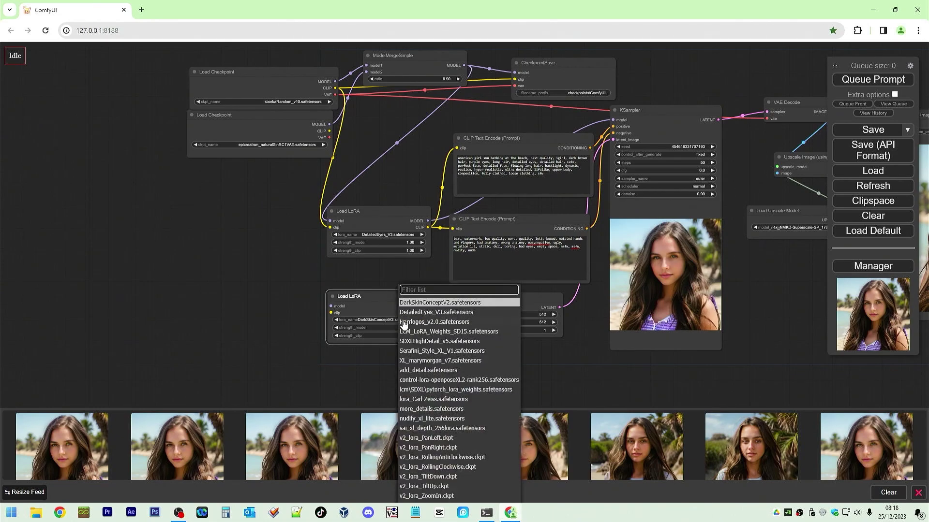
click(435, 360)
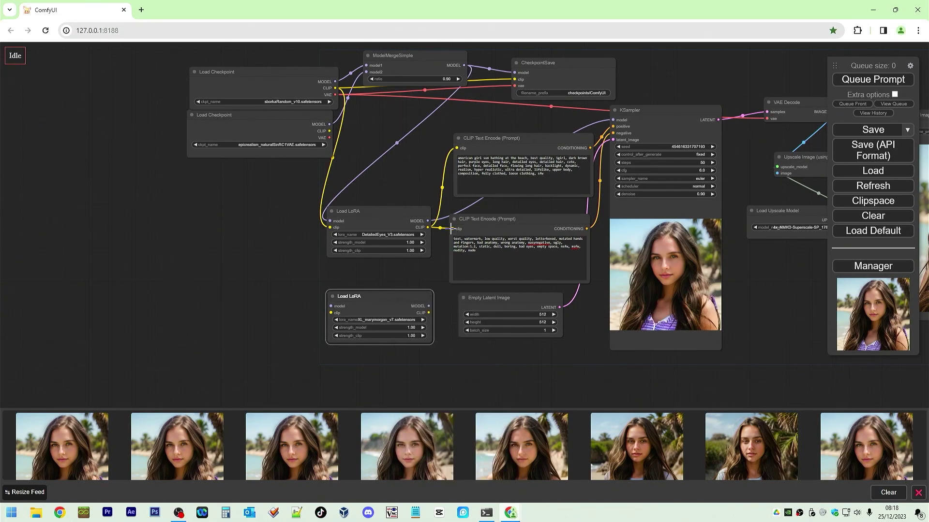
- Wire the new Load LoRA's MODEL and CLIP outputs into the DetailedEyes_V3 node and feed it the first checkpoint's CLIP
click(370, 214)
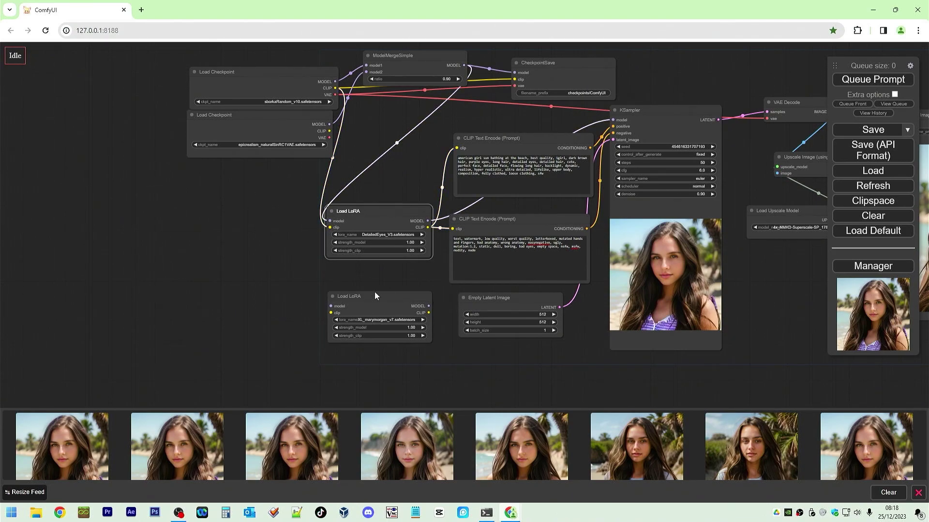
drag(429, 306, 330, 221)
drag(428, 314, 329, 226)
drag(334, 88, 330, 314)
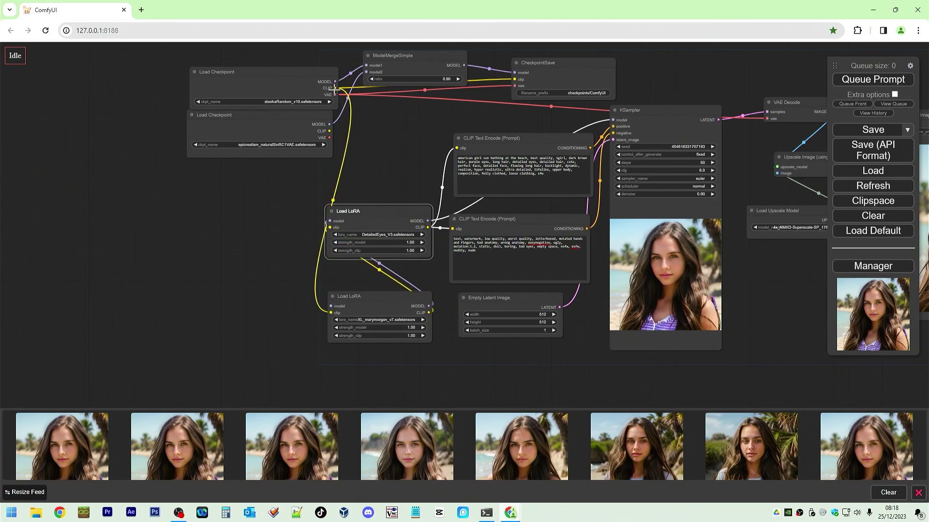
- Connect ModelMergeSimple's MODEL to the new Load LoRA and route that LoRA's MODEL into the DetailedEyes_V3 node
drag(465, 65, 327, 222)
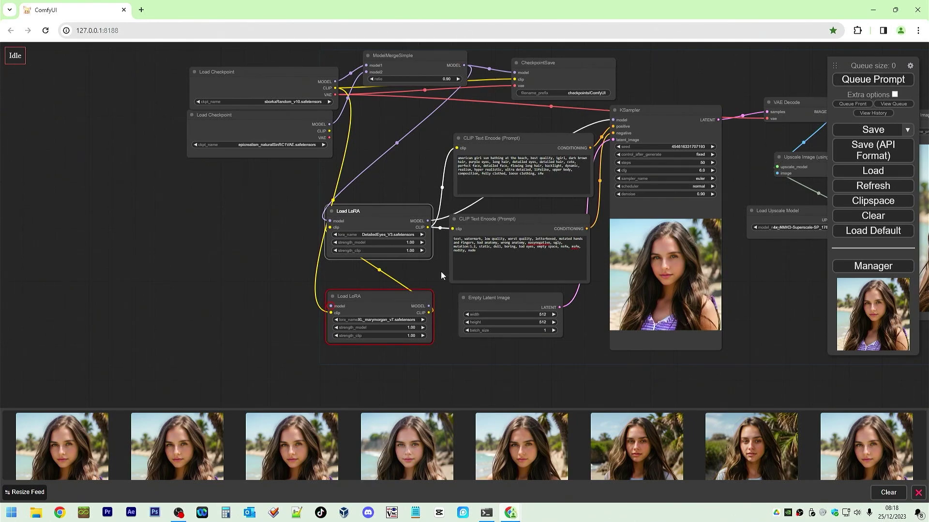
drag(463, 65, 330, 305)
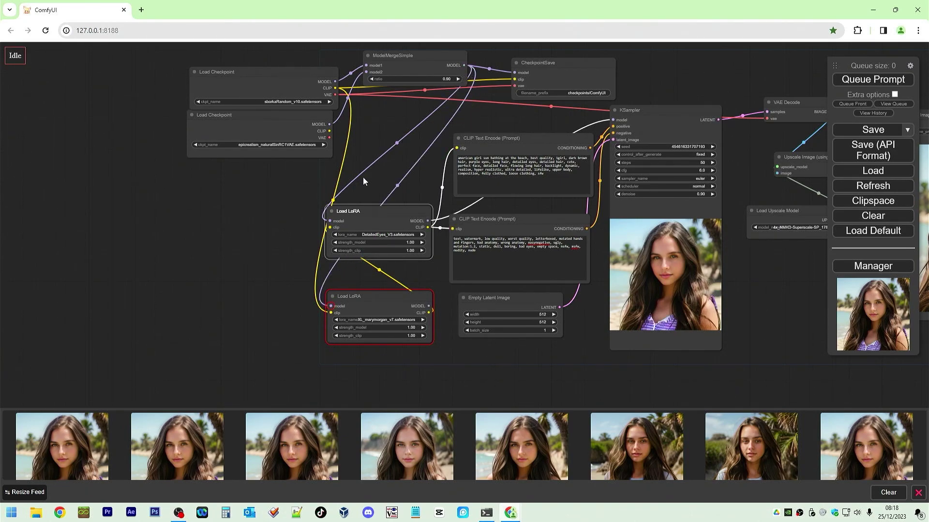
drag(329, 220, 382, 165)
drag(364, 211, 411, 200)
drag(429, 305, 501, 227)
- Place the two Load LoRA nodes side by side, XL_marymorgan_v7 before DetailedEyes_V3, and queue the prompt
drag(398, 296, 273, 247)
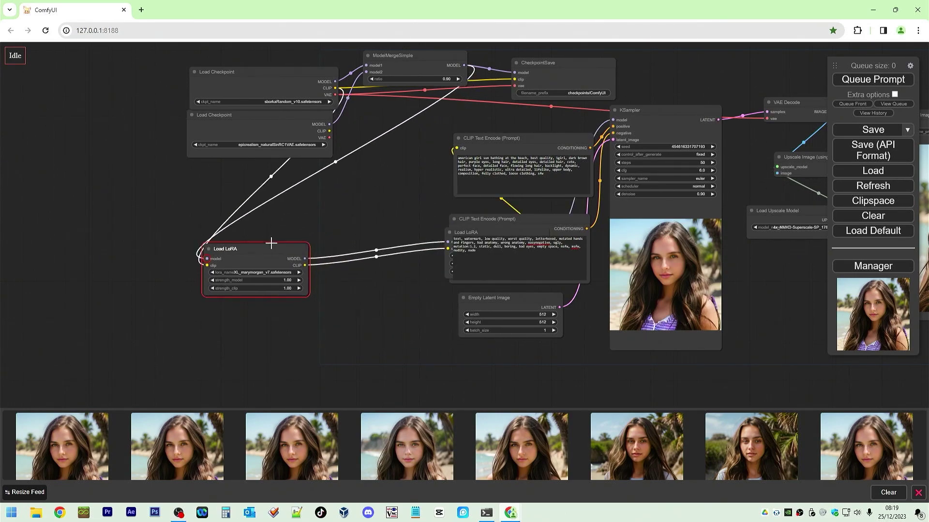
drag(494, 229, 369, 242)
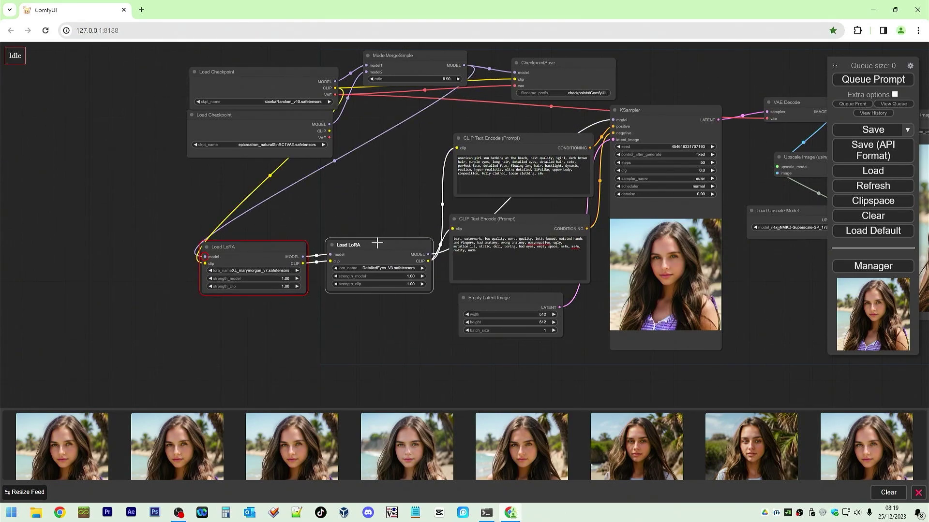
click(902, 83)
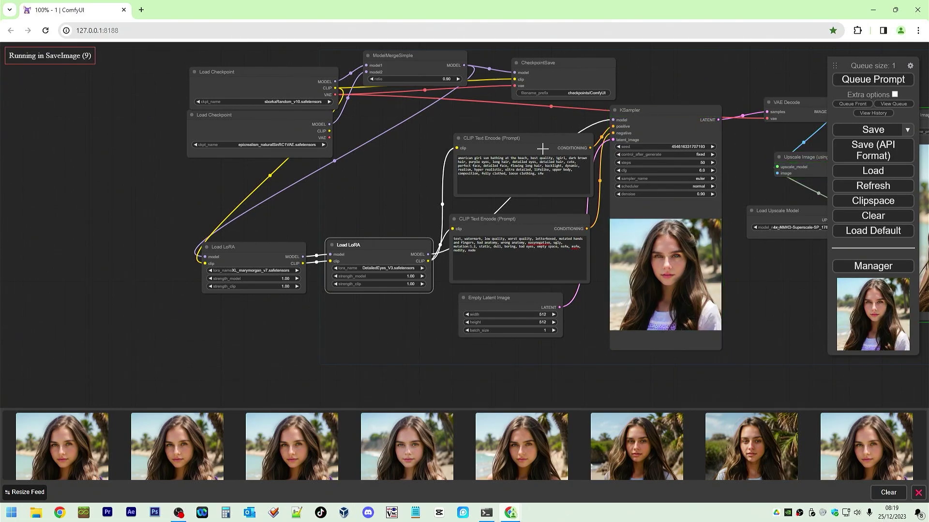
- Open the newest image, Spanish_00012_.png, in its own tab and examine the face at full size
click(83, 431)
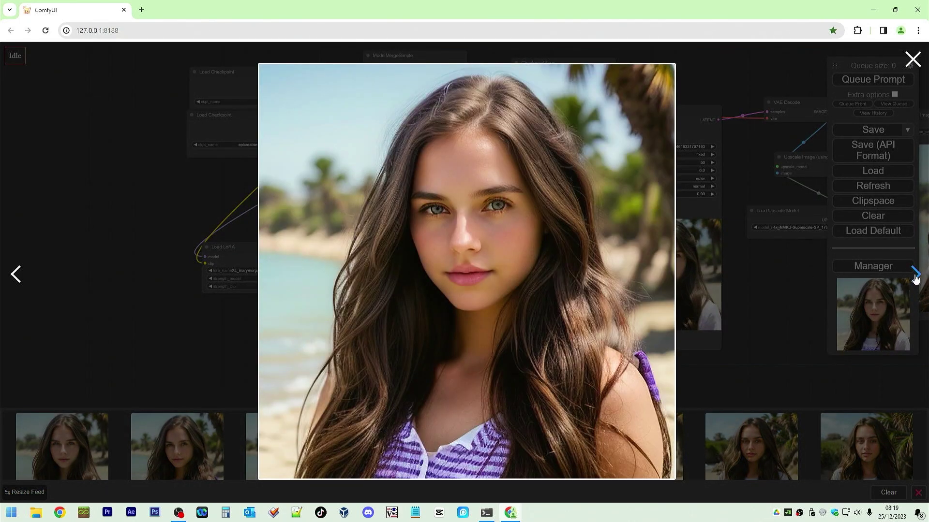
click(16, 274)
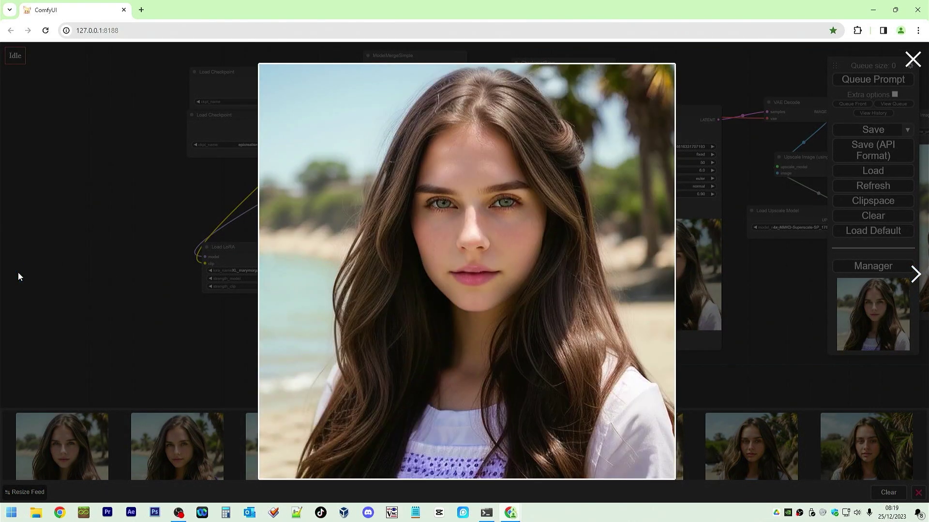
click(447, 267)
click(459, 258)
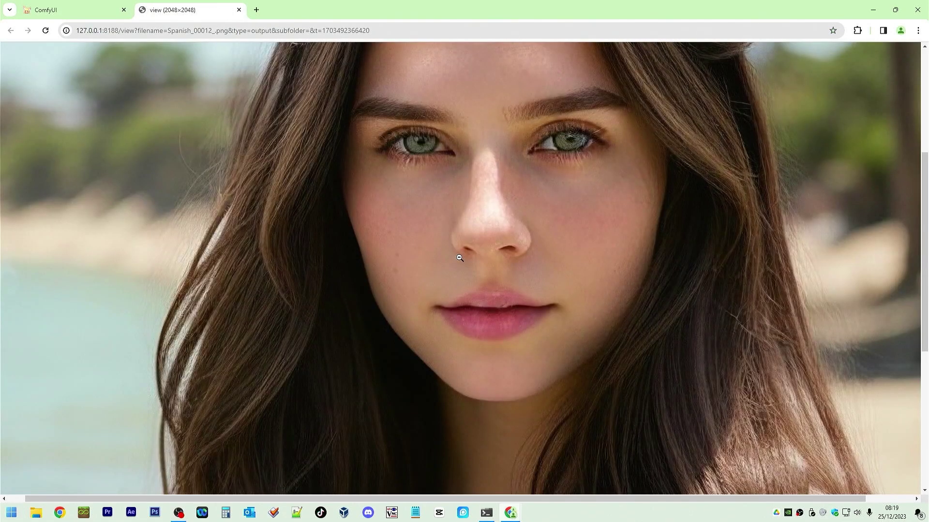
click(239, 10)
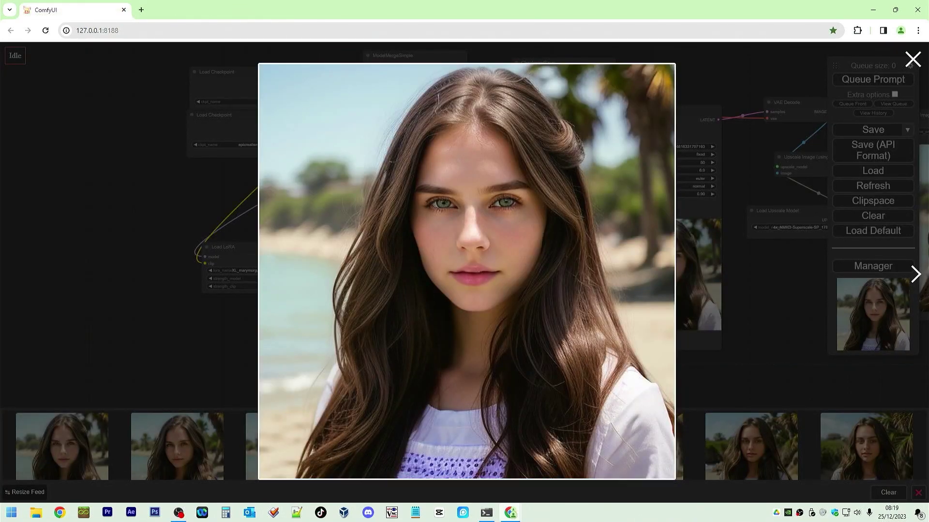
- Examine the previous image, Spanish_00011_.png, at full size for comparison and return to the workflow
click(915, 275)
click(481, 193)
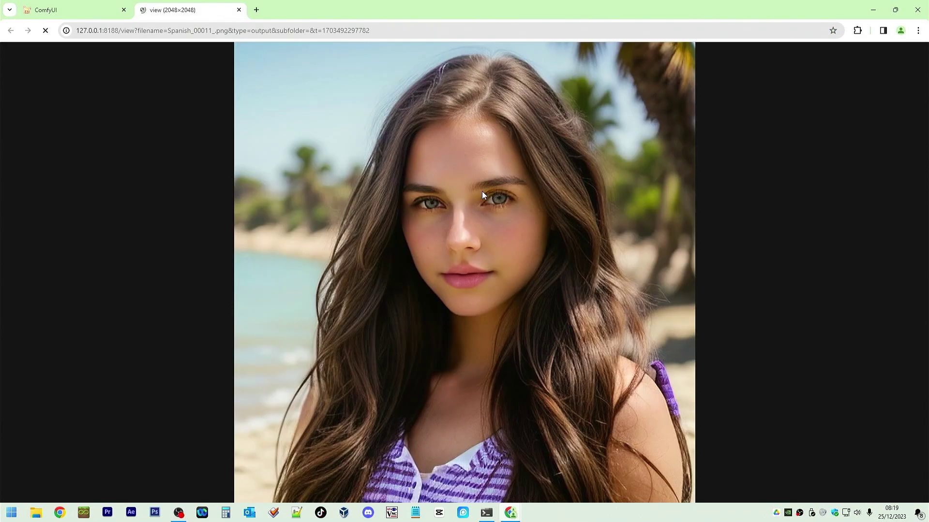
click(482, 191)
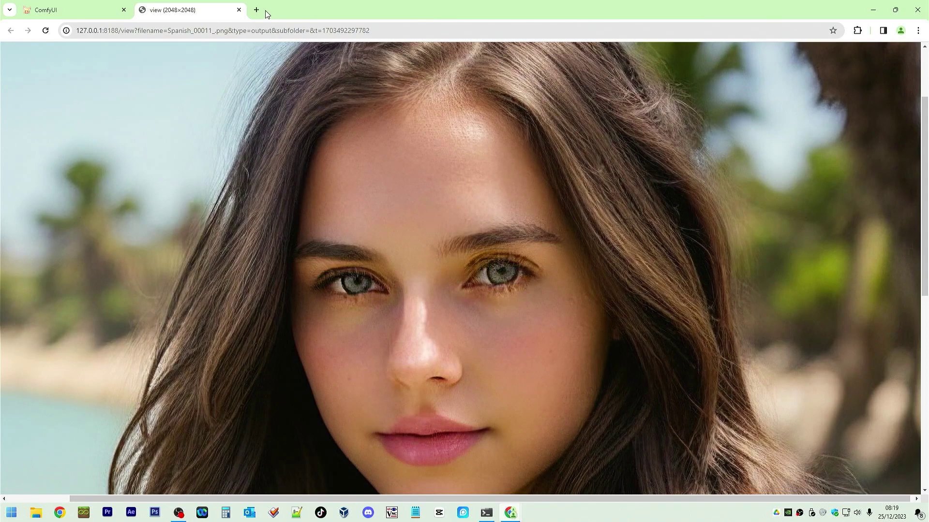
click(239, 10)
click(194, 218)
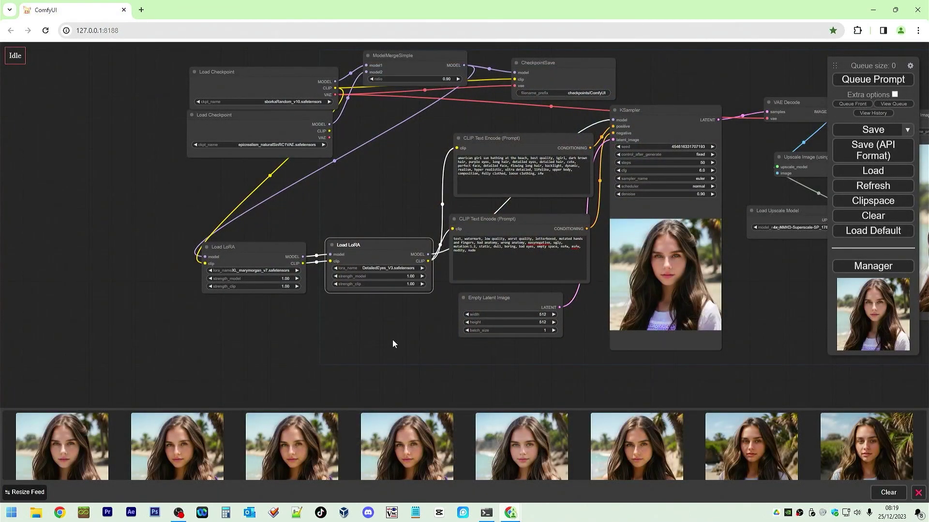
- Set the XL_marymorgan_v7 Load LoRA's strength_model to 0.50 and strength_clip to 0.60
click(285, 279)
text(0.)
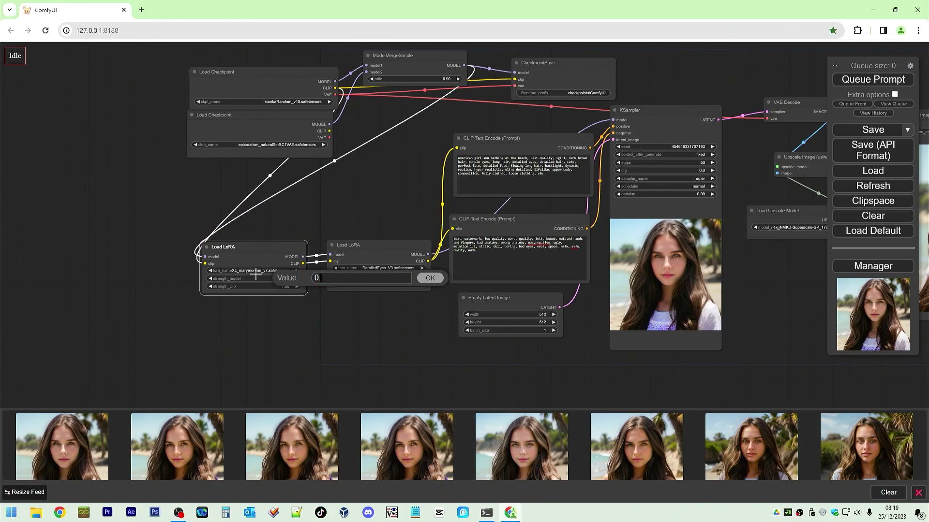
key(Return)
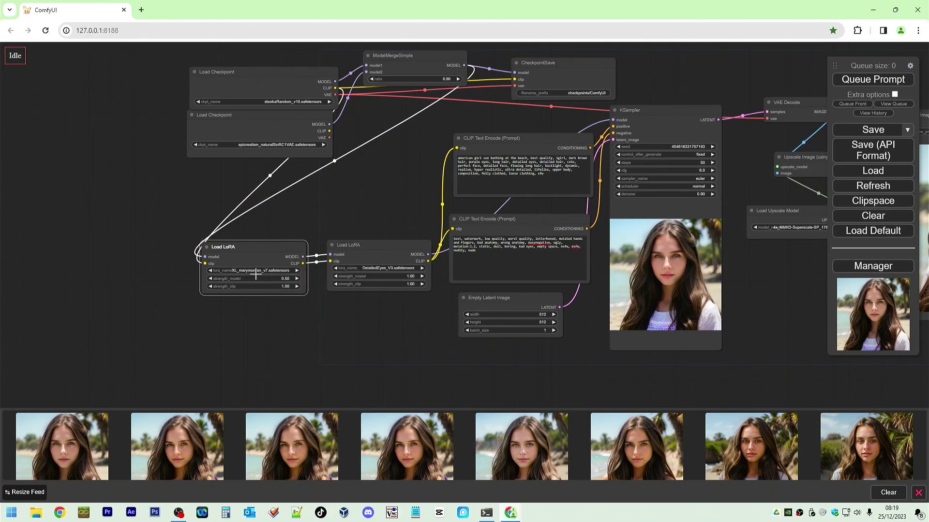
click(286, 287)
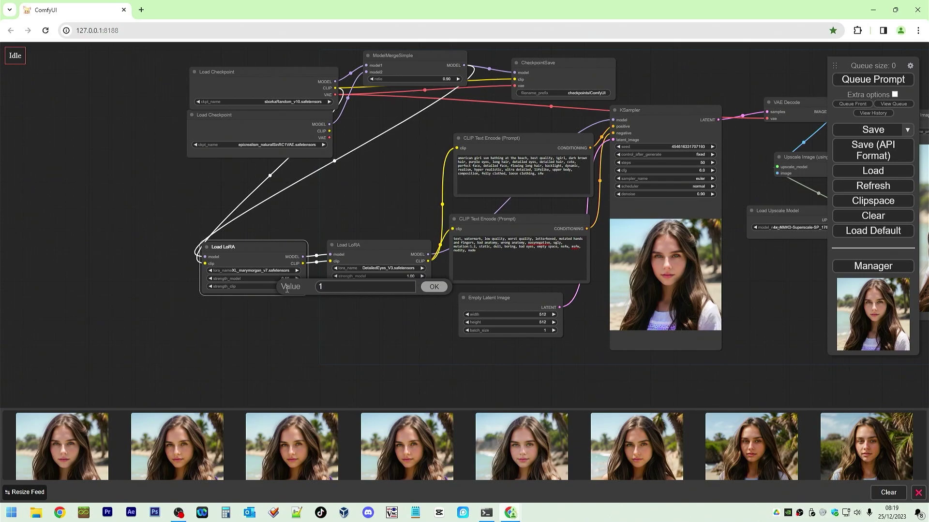
double_click(333, 286)
text(0.6)
key(Return)
- Queue the prompt with the reduced LoRA strengths and open the newest image from the feed
click(874, 83)
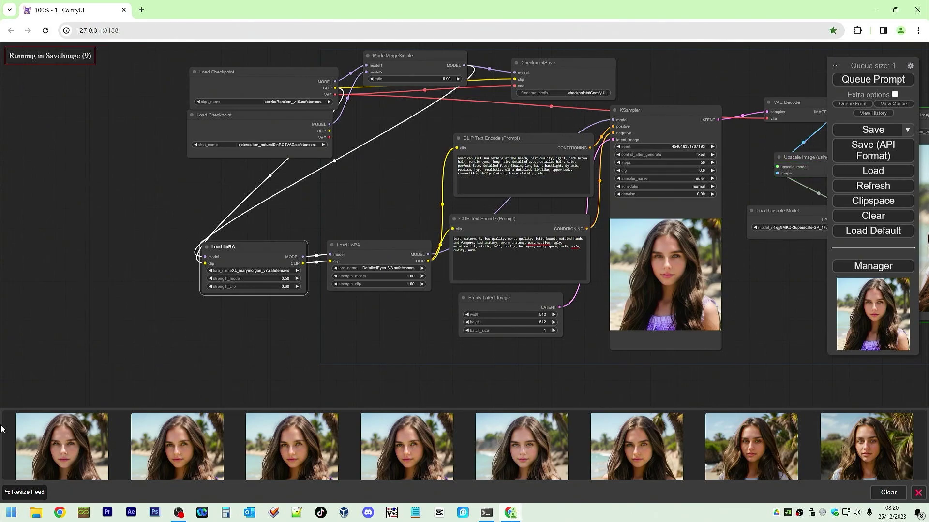
click(76, 433)
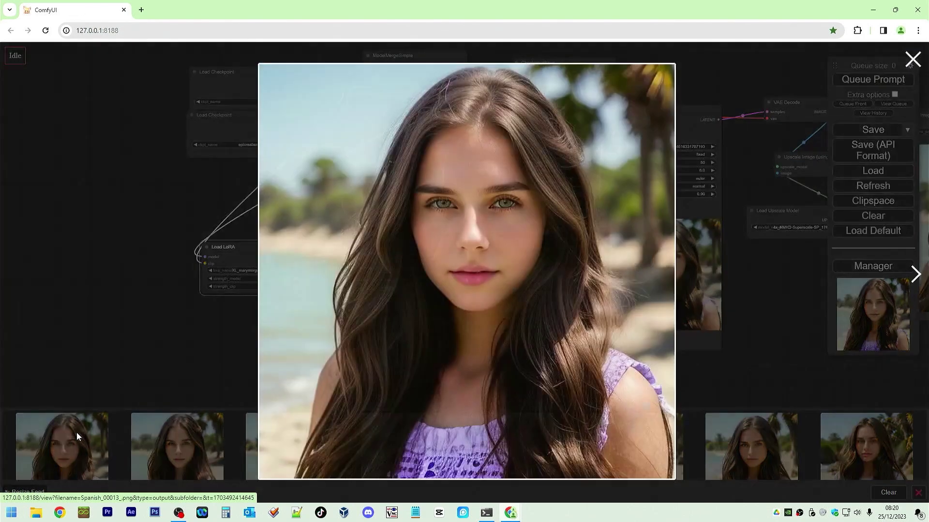
- Open Spanish_00013_.png in its own tab, examine the face at full size, and return to the workflow
click(506, 212)
click(507, 209)
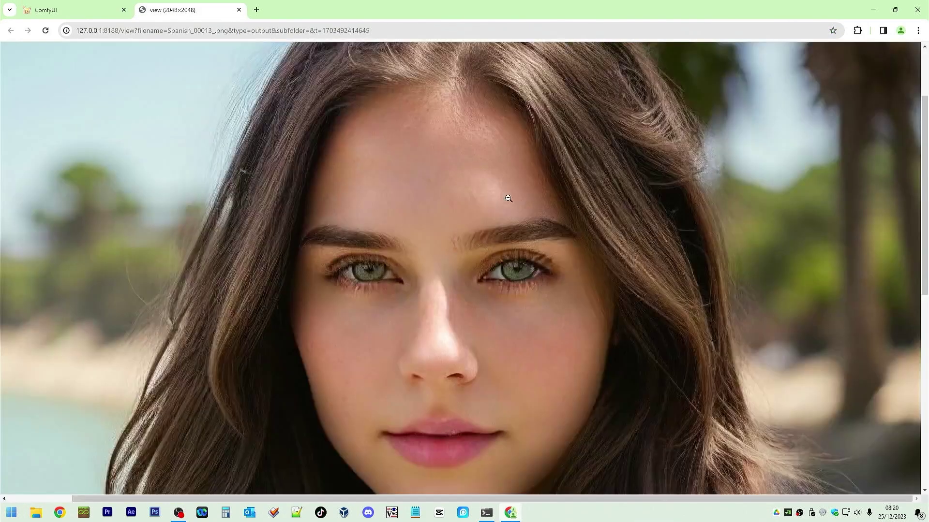
click(644, 371)
click(239, 9)
click(96, 193)
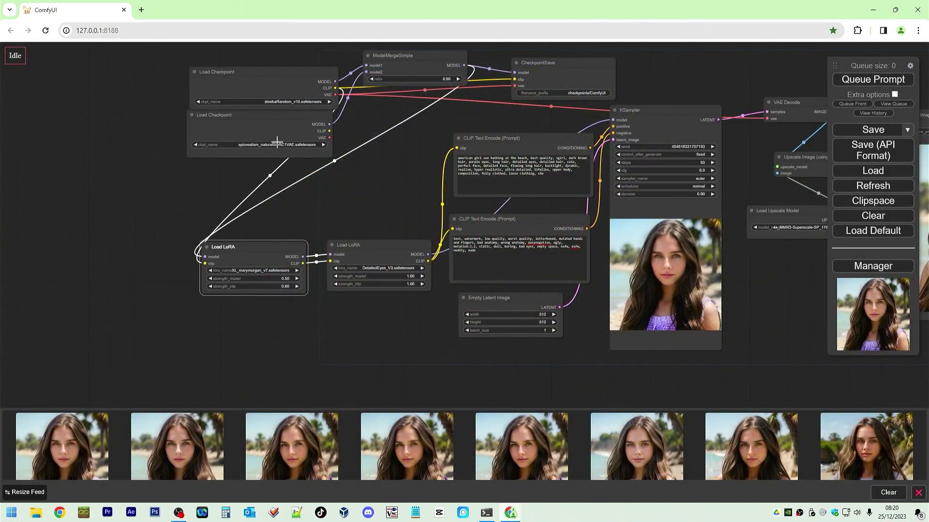
- Switch the first Load LoRA node from XL_marymorgan_v7 to SDXLHighDetail_v5.safetensors and queue the prompt
click(283, 271)
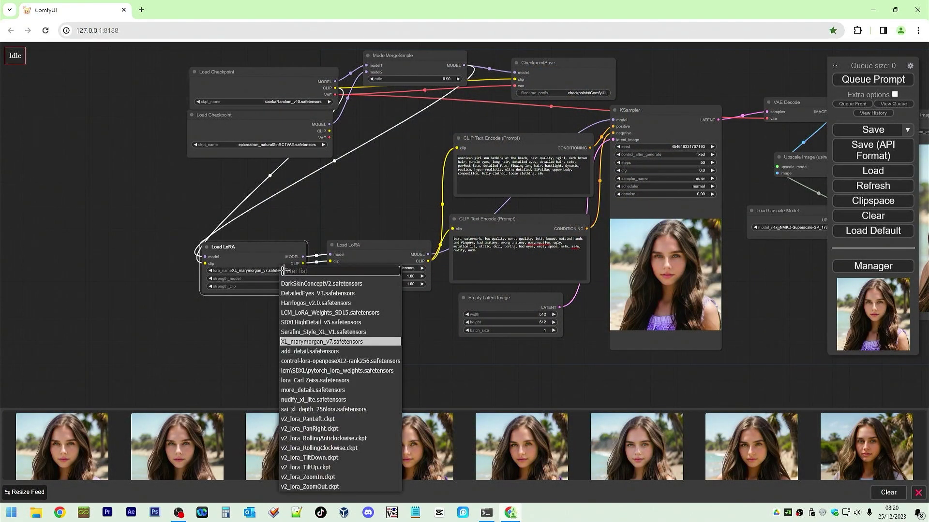
click(332, 322)
click(882, 82)
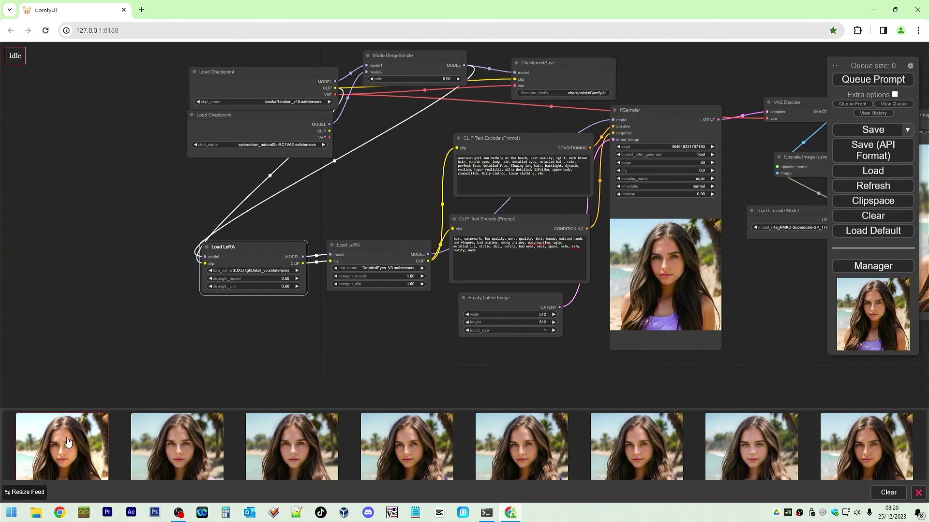
- Open the newest feed image, Spanish_00014_.png, in its own tab, examine the face at full size, and return to the workflow
click(67, 442)
click(475, 236)
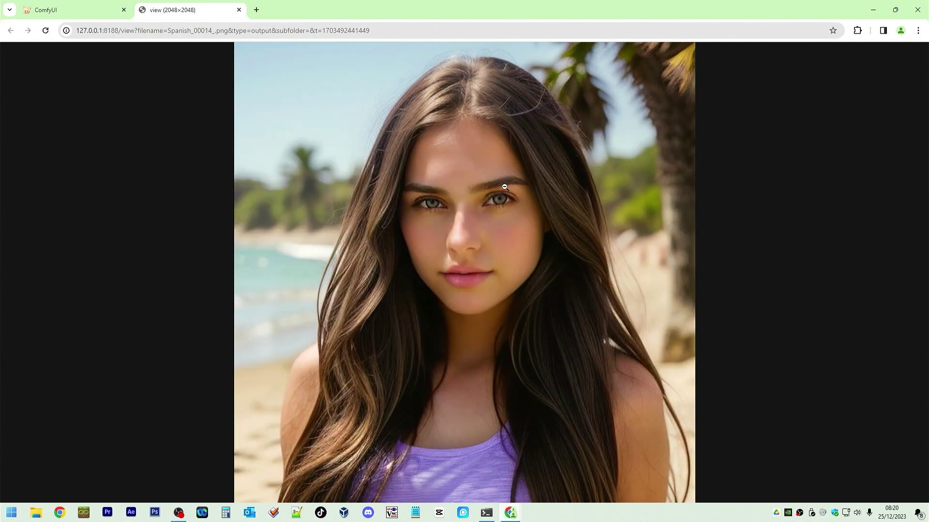
click(504, 187)
scroll(488, 225, down, 3)
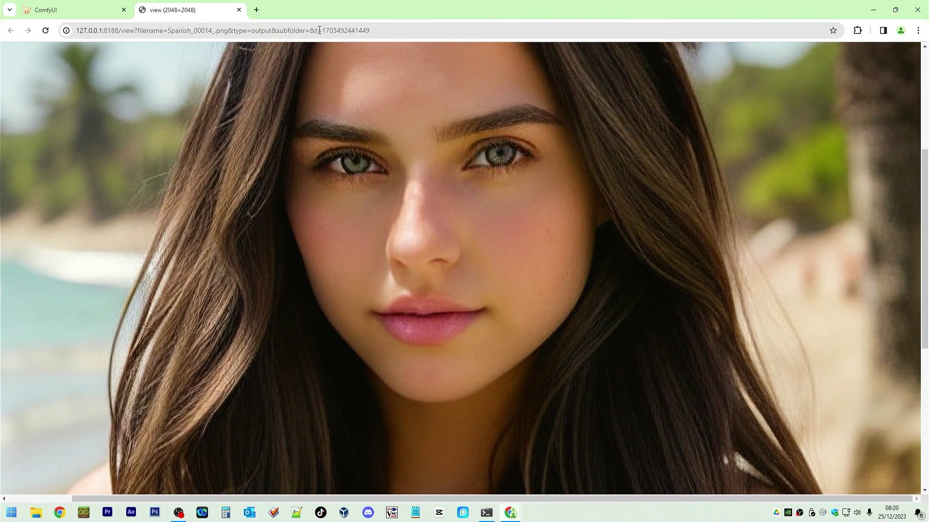
click(239, 9)
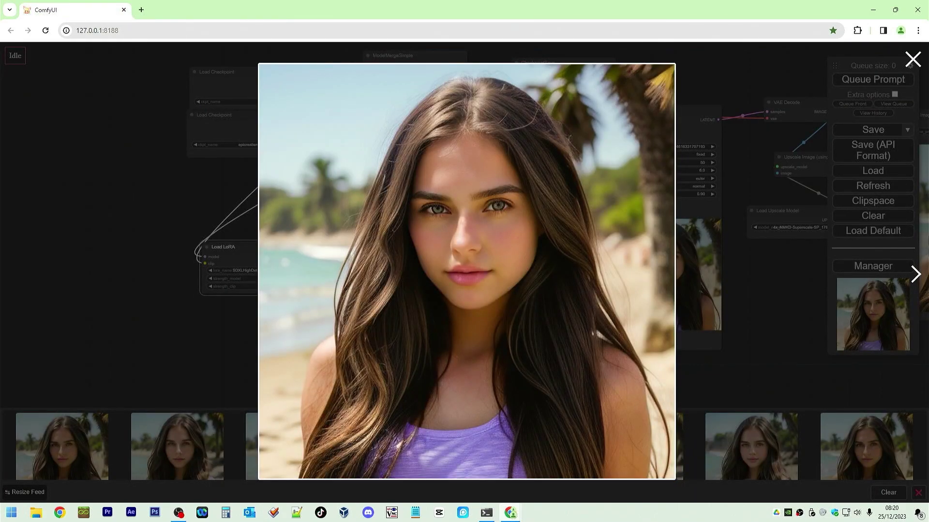
click(912, 59)
- Move the Save Image node further away from the upscale nodes and convert its filename_prefix to an input
drag(727, 303, 347, 319)
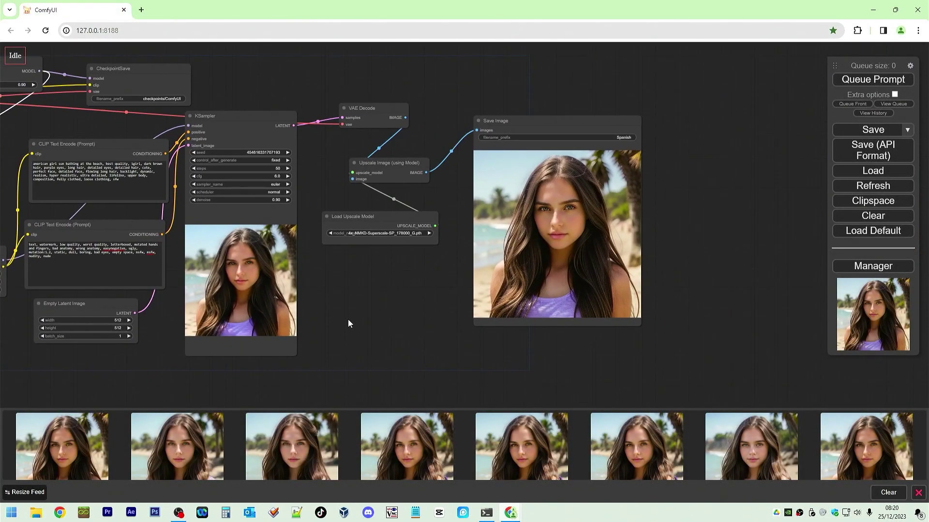
drag(466, 275, 482, 274)
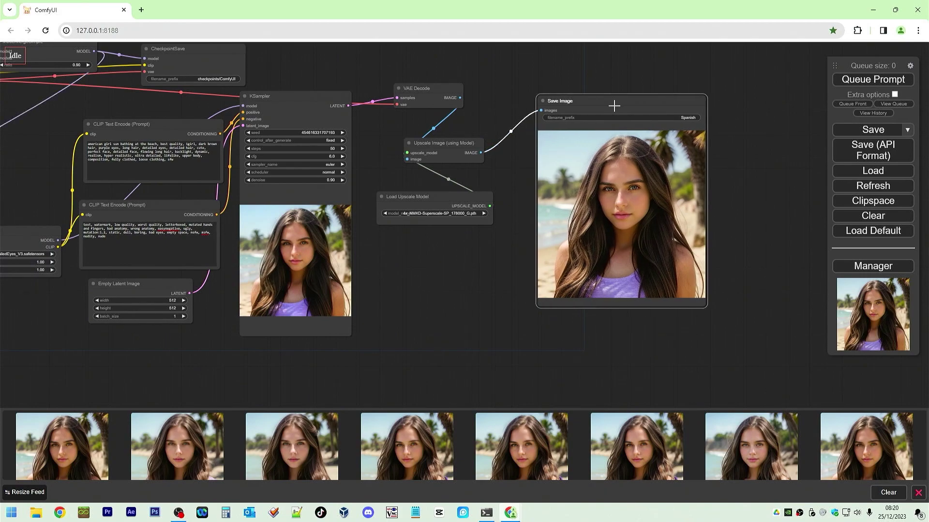
drag(614, 103, 684, 108)
right_click(618, 119)
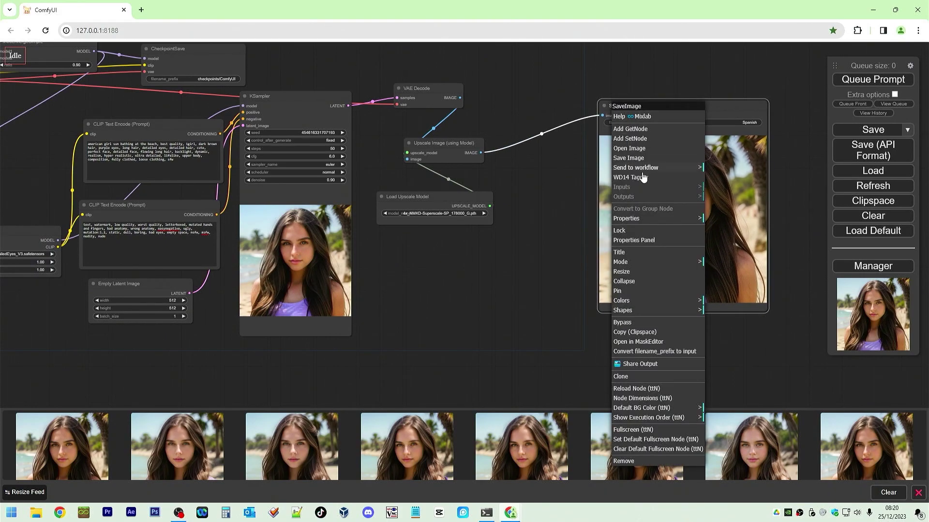
click(664, 352)
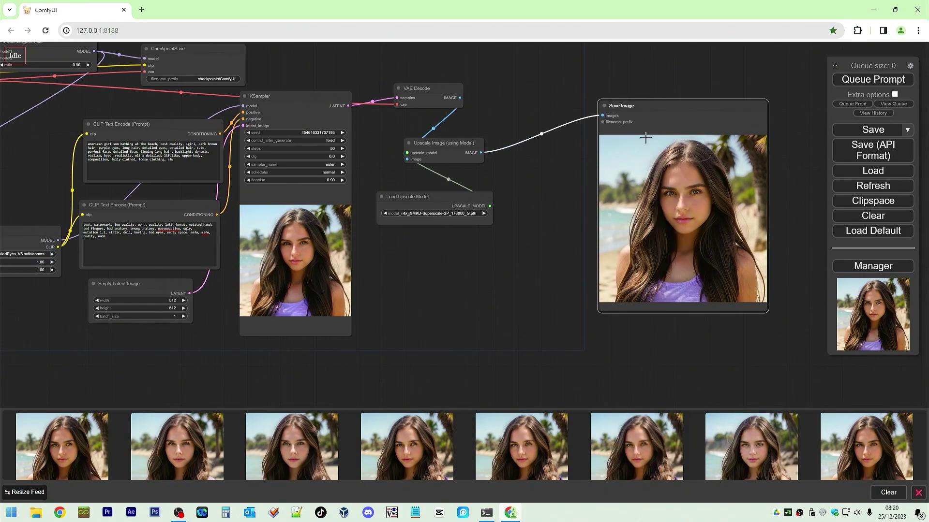
- Add a Primitive node from the utils category and connect it to the Save Image node's filename_prefix input
right_click(574, 155)
click(574, 155)
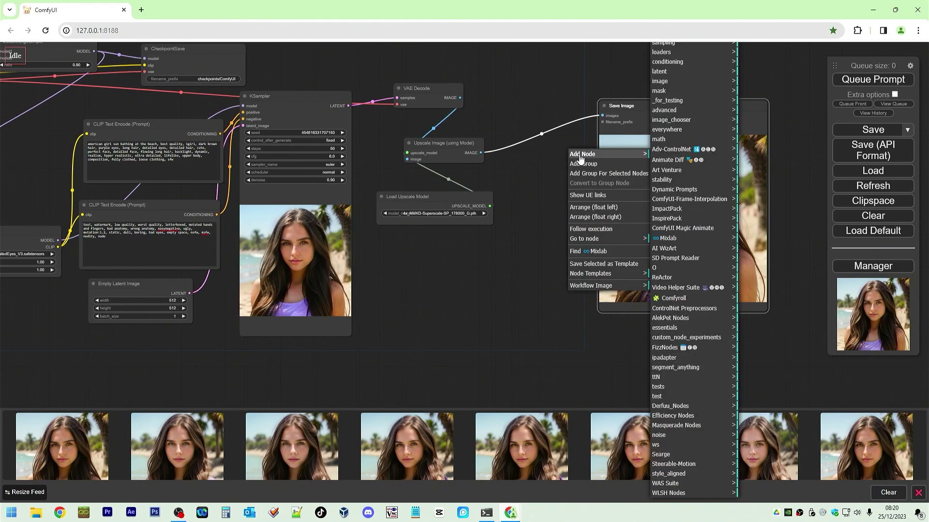
scroll(691, 63, down, 5)
scroll(691, 50, up, 3)
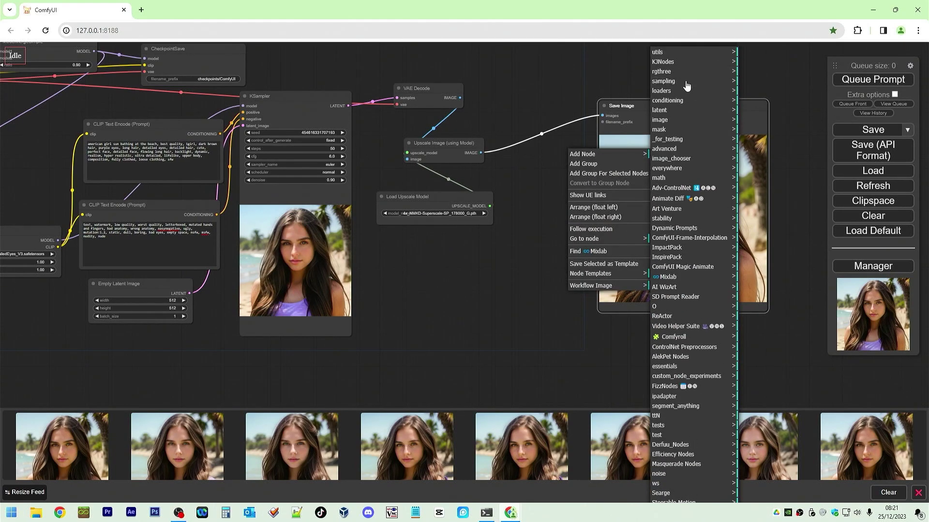
click(690, 66)
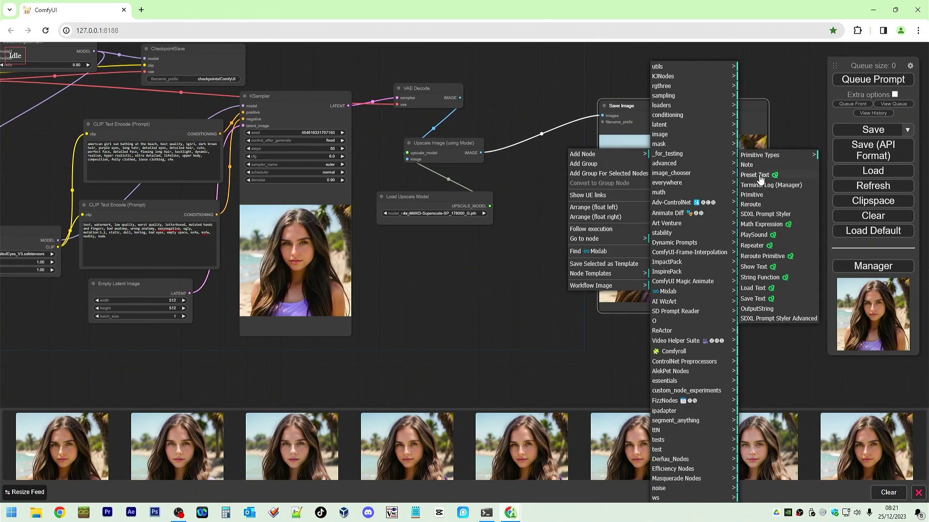
click(752, 195)
drag(623, 149, 602, 122)
- Replace the Primitive's value with the copied pattern %date:yyyy-MM-dd%/%date:hhmmss%_%KSampler.seed% and read it through to the end
click(560, 180)
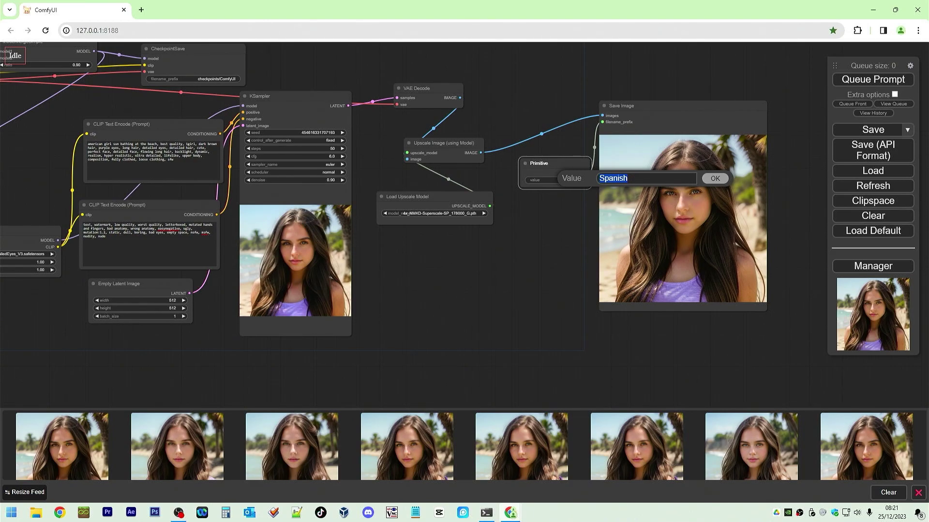
key(alt+Tab)
key(ctrl+v)
key(Home)
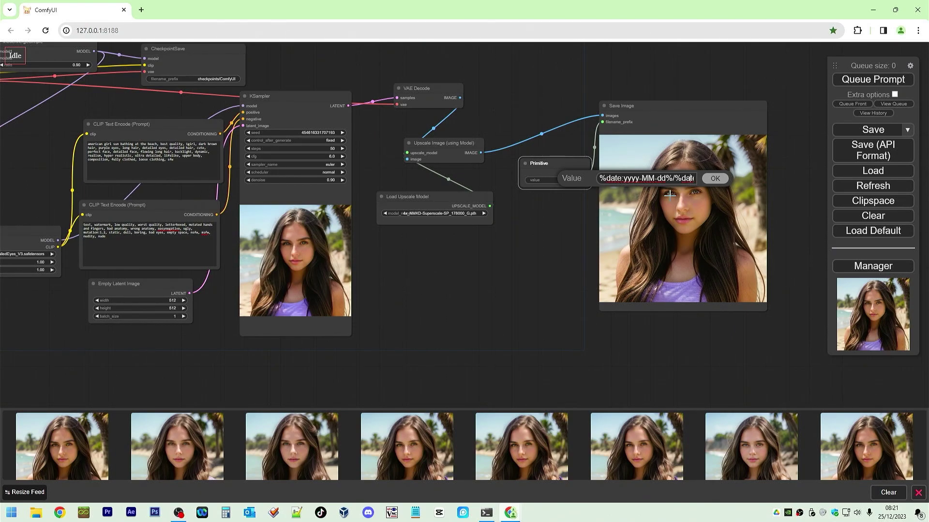
key(Right)
key(Right)
key(Right)
key(Right)
key(Right)
key(Right)
key(Right)
key(Right)
key(Right)
key(Right)
key(Right)
key(Right)
key(Right)
key(Right)
key(Right)
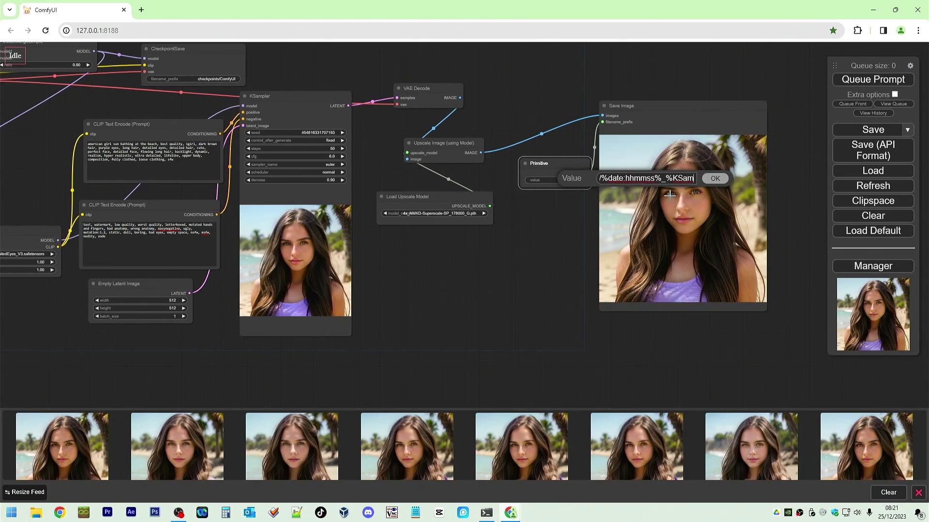
key(Right)
key(Right)
key(Right)
key(Right)
key(Right)
key(Right)
key(Right)
key(Right)
key(Right)
key(Right)
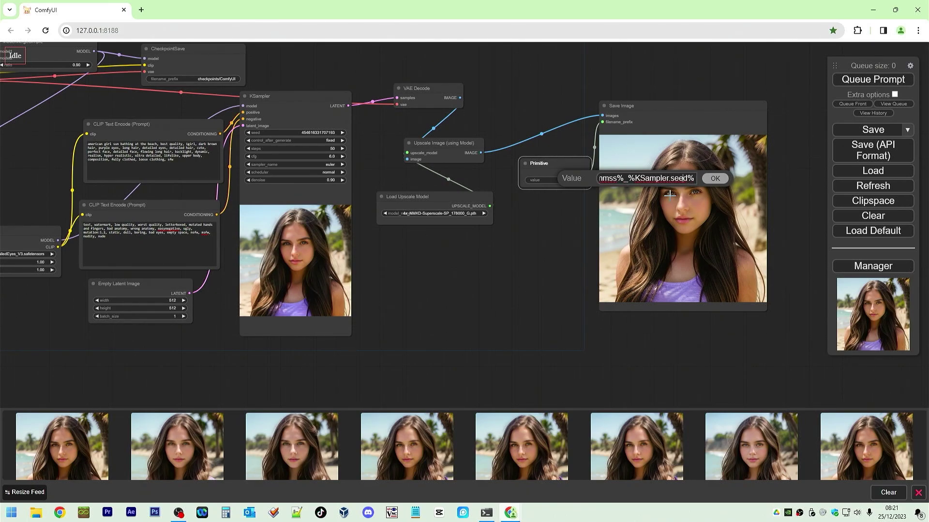
- Add GraftingLayman- in front of the date pattern in the Primitive's value and queue the prompt
key(Left)
key(Left)
key(Left)
key(Left)
key(Left)
key(Left)
key(Left)
key(Left)
key(Left)
key(Left)
key(Left)
key(Left)
key(Left)
key(Left)
key(Left)
key(Left)
key(Left)
key(Left)
key(Left)
key(Left)
key(Left)
key(Left)
key(Left)
key(Left)
key(Left)
key(Left)
key(Left)
key(Left)
key(Left)
key(Left)
key(Left)
key(Left)
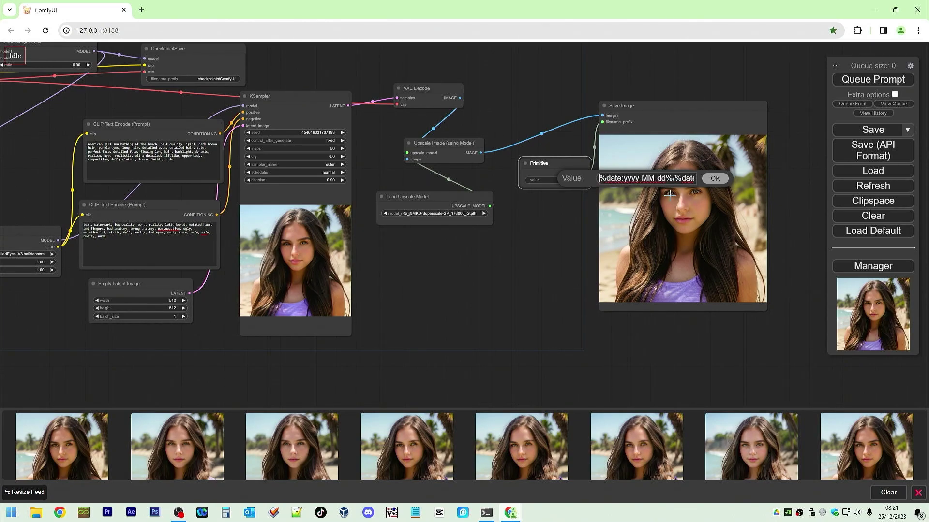
key(Left)
key(Left)
text(Grafting)
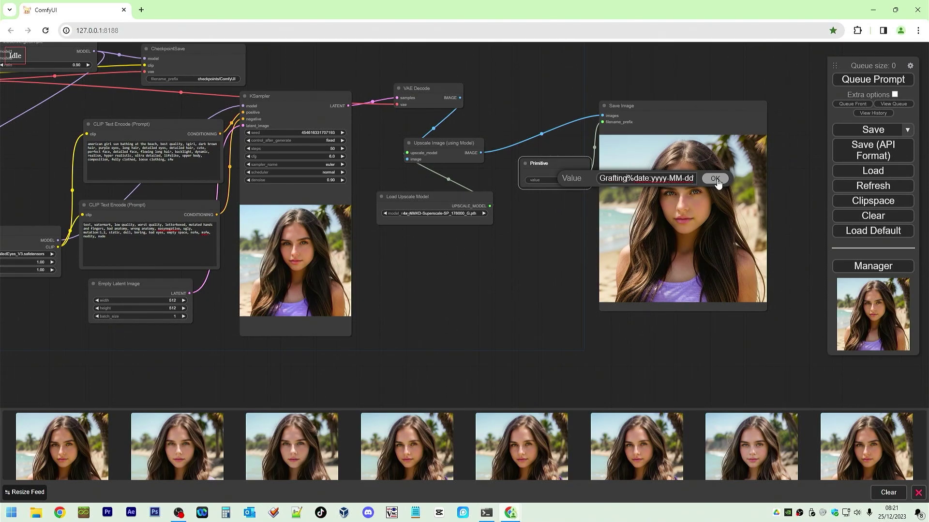
text(Laymabn)
key(BackSpace)
key(BackSpace)
text(n-)
click(714, 179)
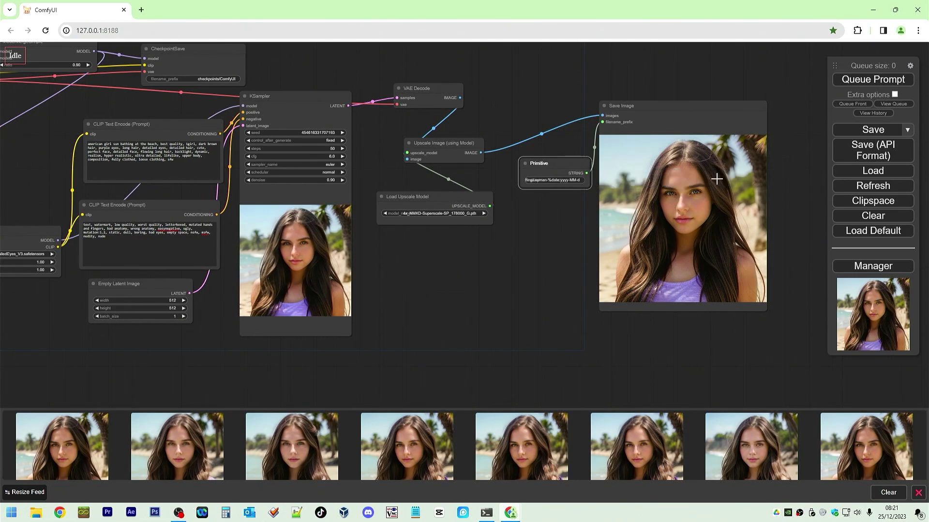
click(879, 82)
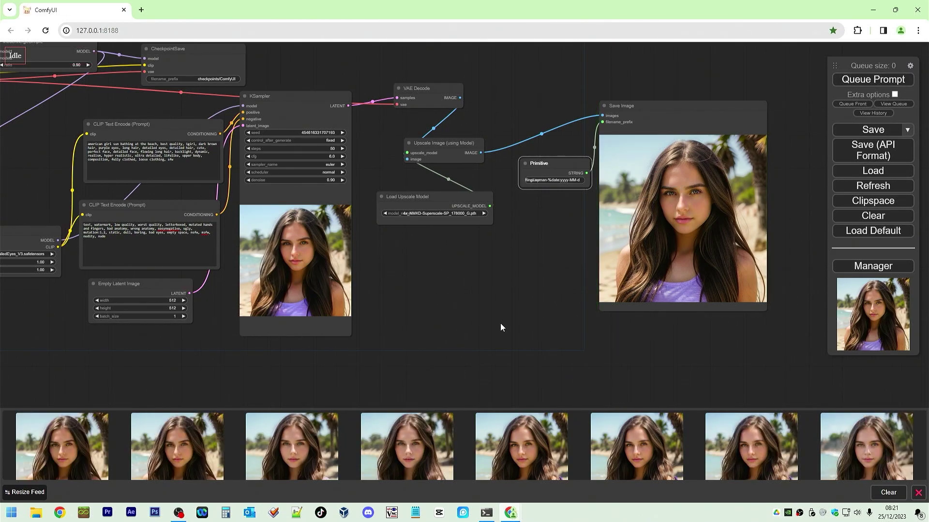
- Set the DetailedEyes_V3 Load LoRA's strength_model to 0.99 and queue the prompt again
drag(458, 310, 782, 321)
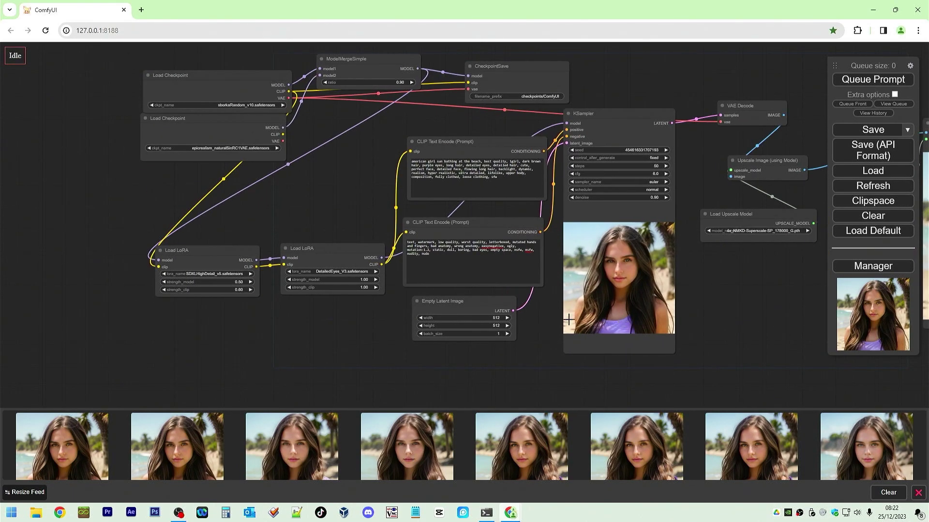
click(288, 280)
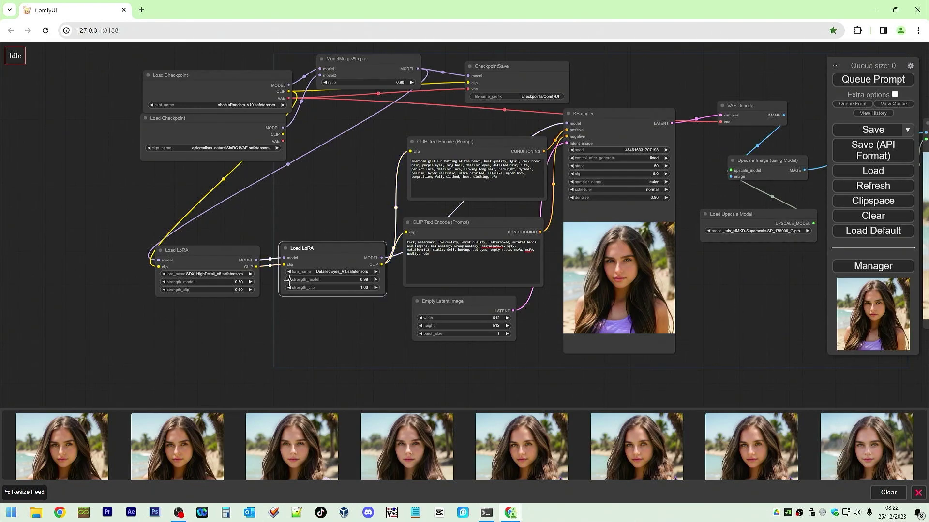
click(877, 81)
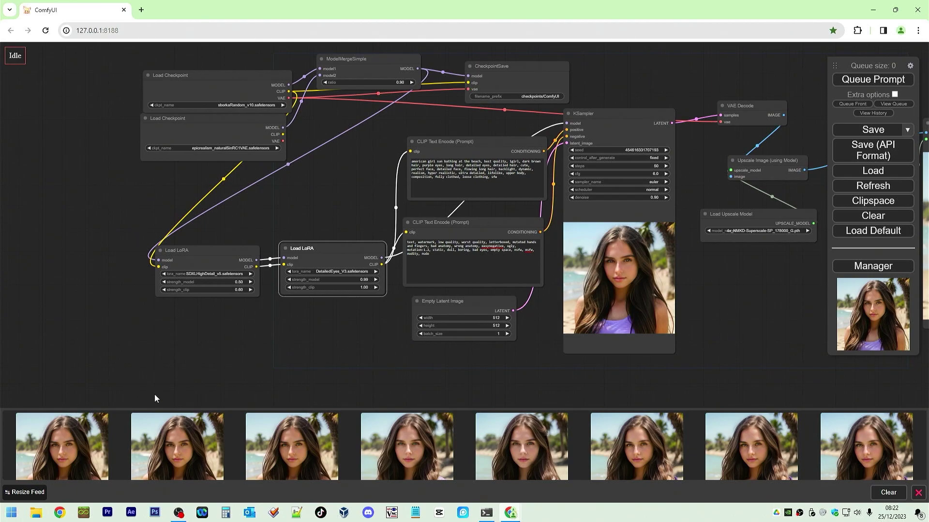
- View the newest image from the feed, close it, and check the file name and subfolder it was saved under
click(96, 425)
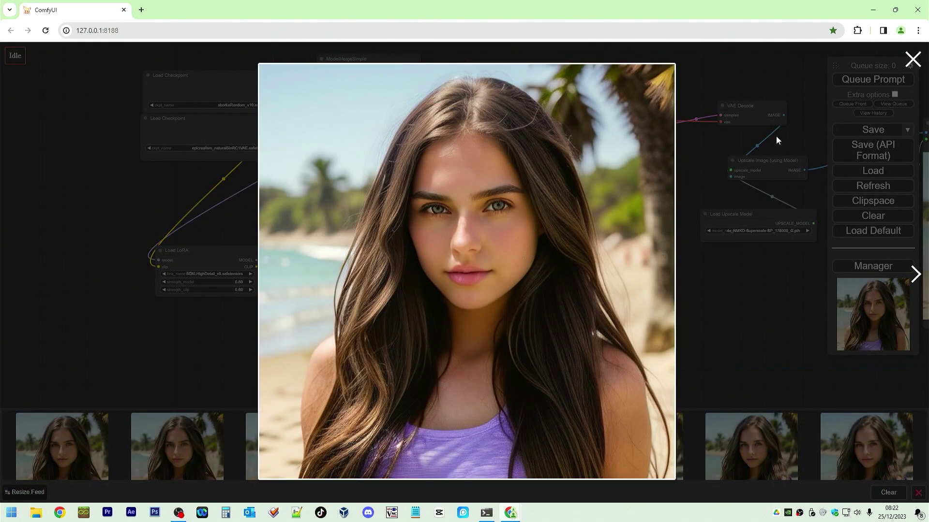
click(909, 62)
click(59, 460)
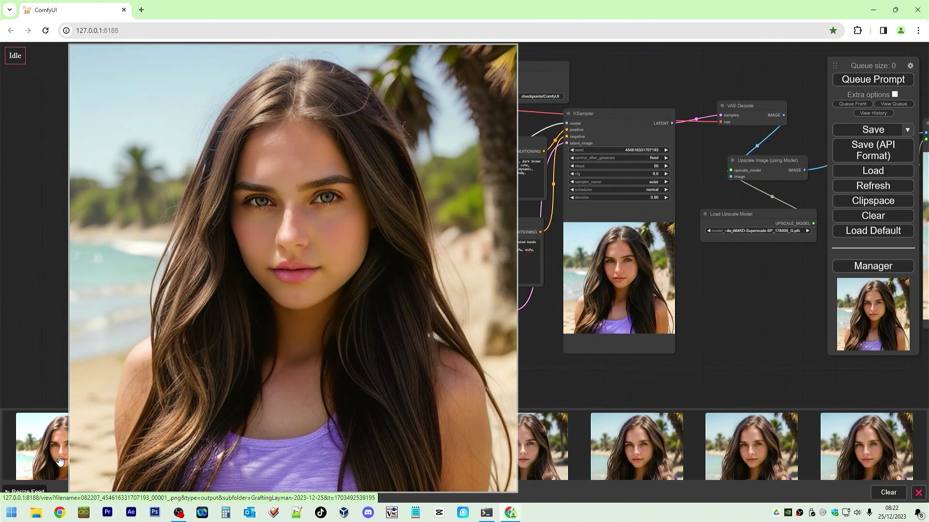
click(59, 460)
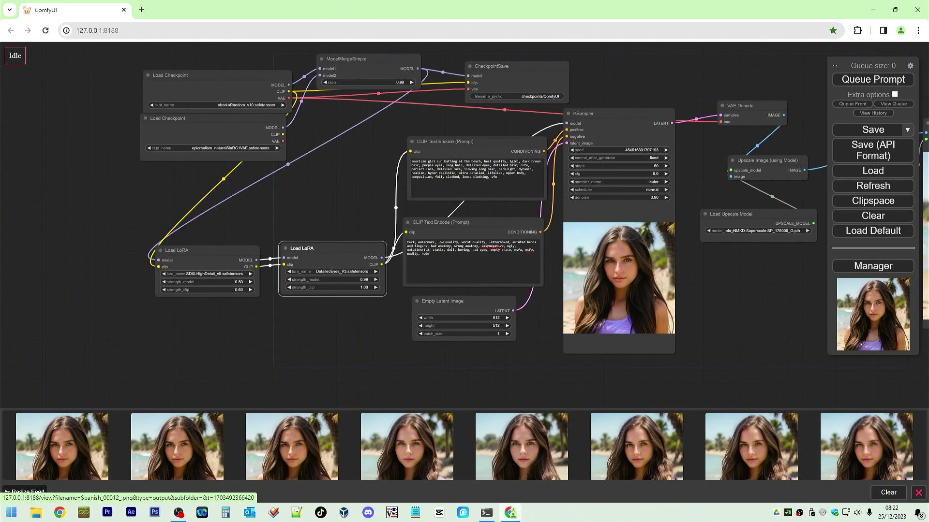
- Switch to File Explorer and open the folder H:\Comfy\ComfyUI\output\GraftingLayman-2023-12-25 to inspect the saved images
right_click(45, 516)
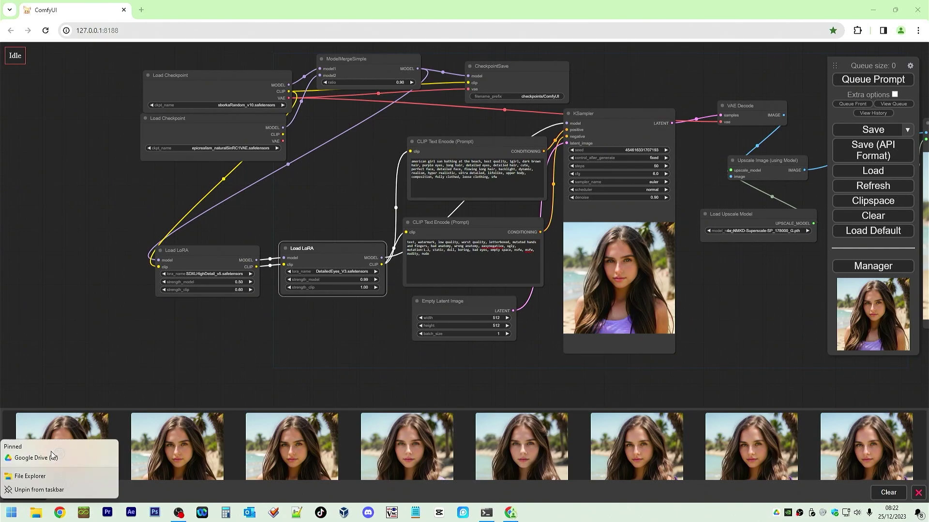
click(45, 477)
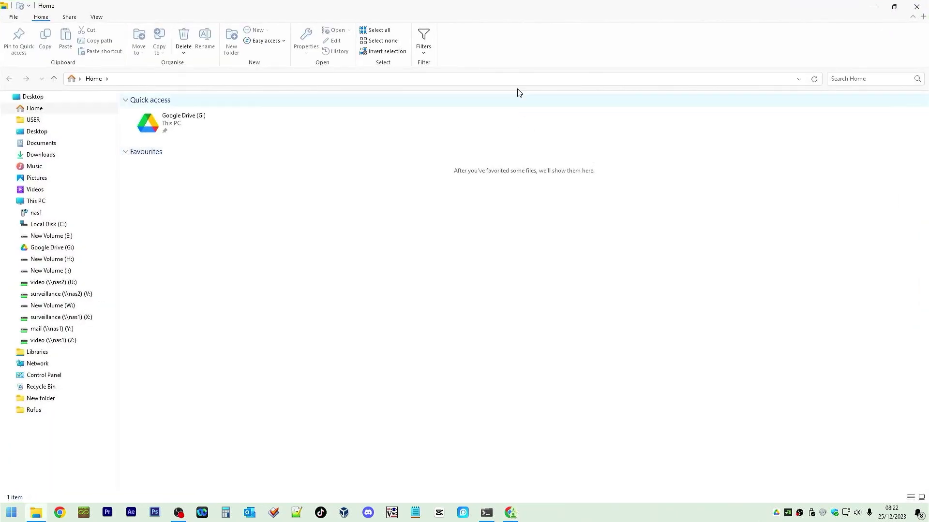
click(72, 261)
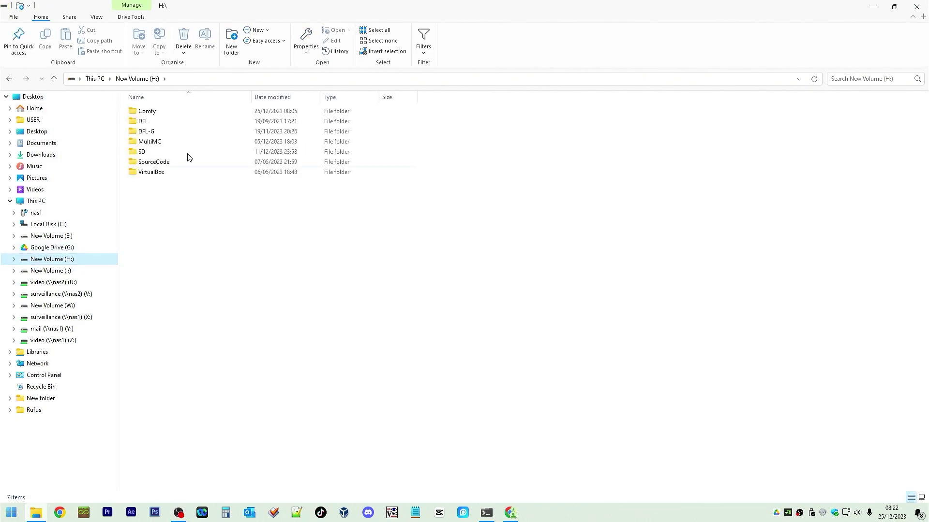
double_click(167, 114)
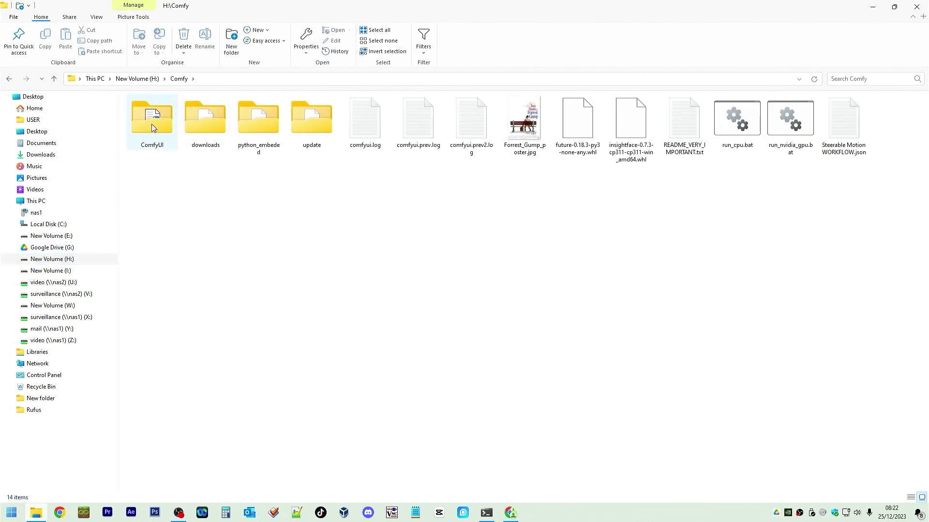
double_click(148, 123)
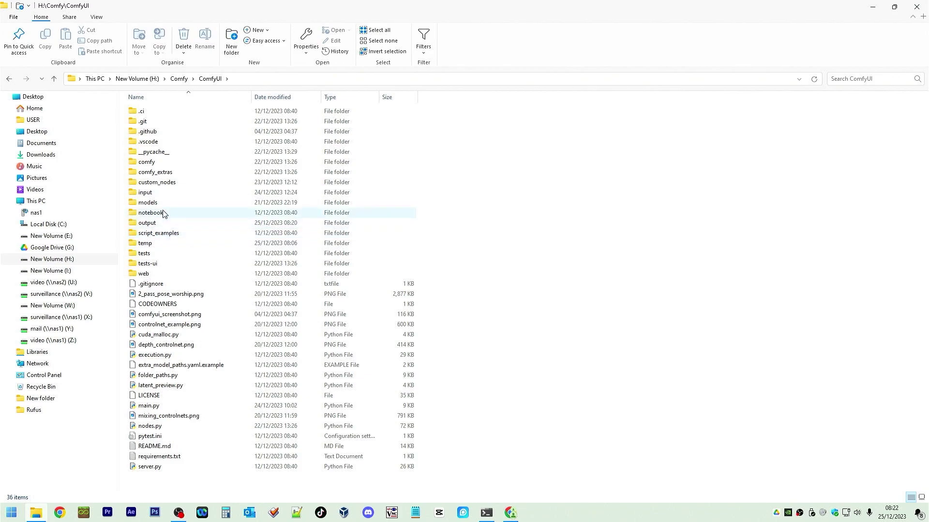
double_click(153, 223)
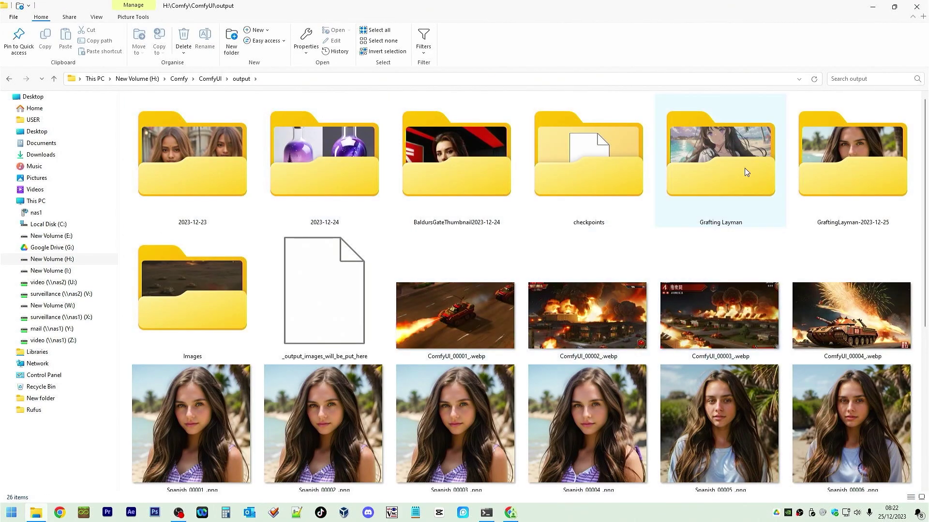
double_click(857, 182)
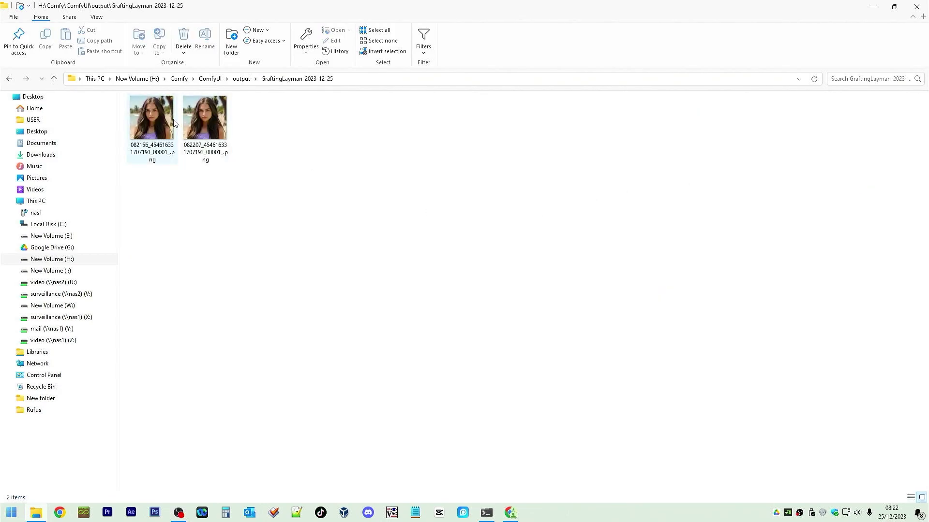
- Look through the parent output folder, return to GraftingLayman-2023-12-25 to check the saved image names and folder path, and close File Explorer
key(alt+Left)
scroll(333, 393, down, 5)
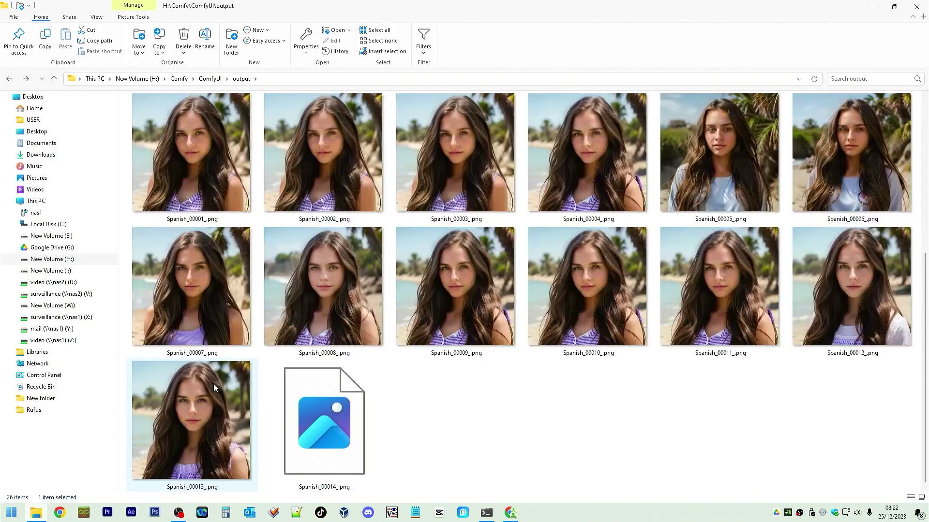
scroll(618, 353, up, 3)
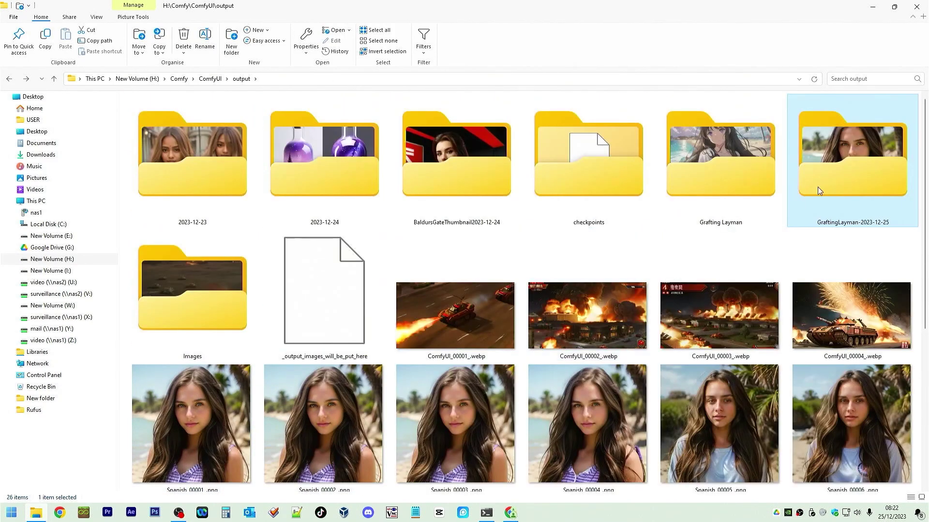
double_click(869, 176)
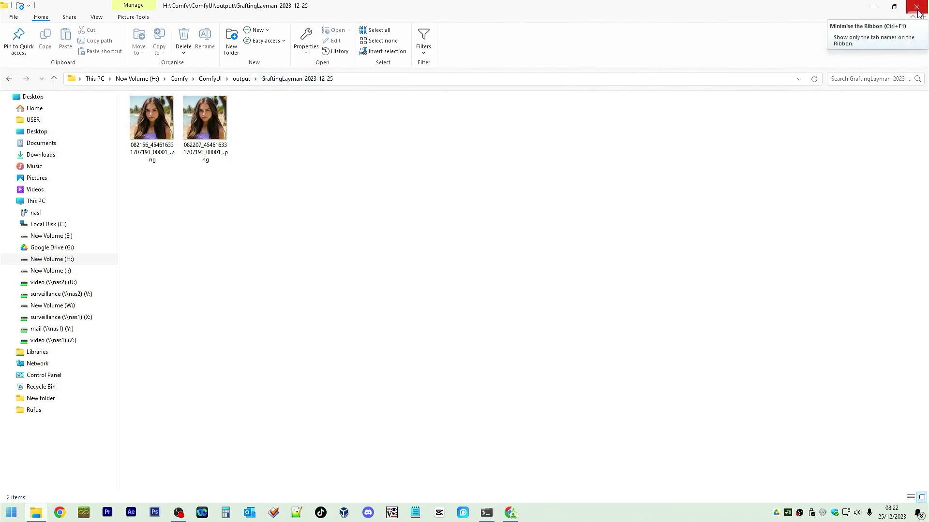
click(150, 138)
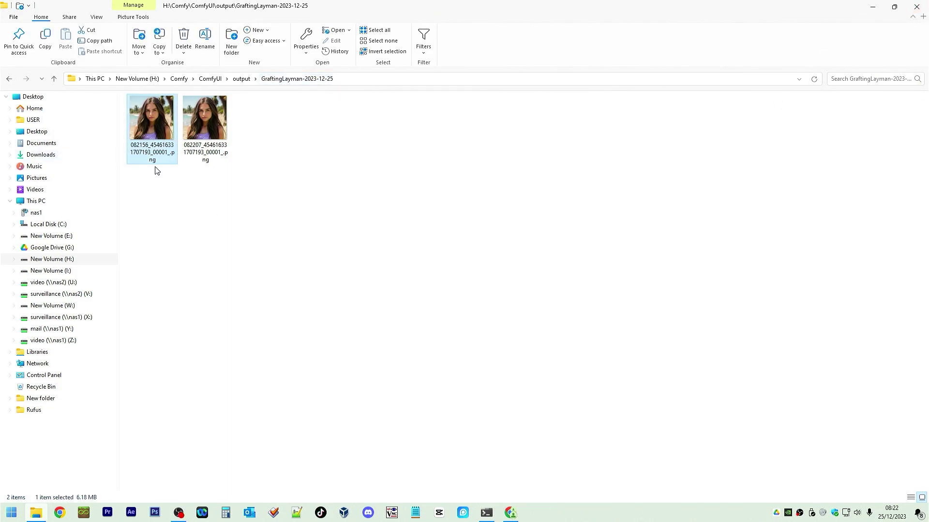
click(347, 81)
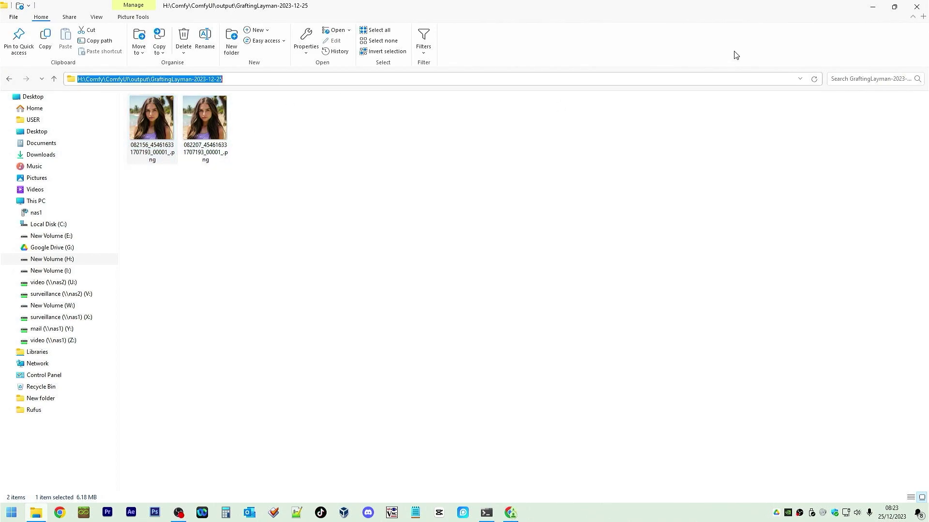
click(921, 11)
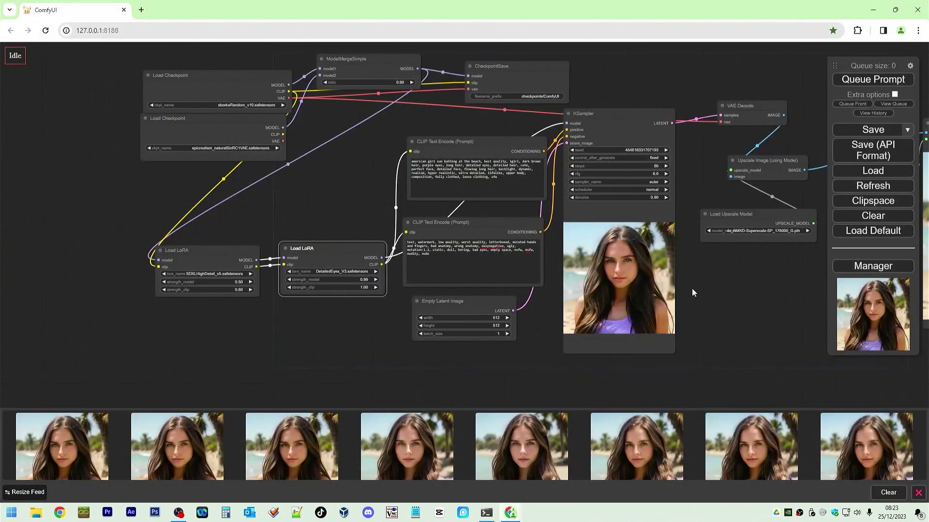
- Auto-arrange all nodes of the workflow graph and close the image feed
right_click(715, 321)
click(726, 370)
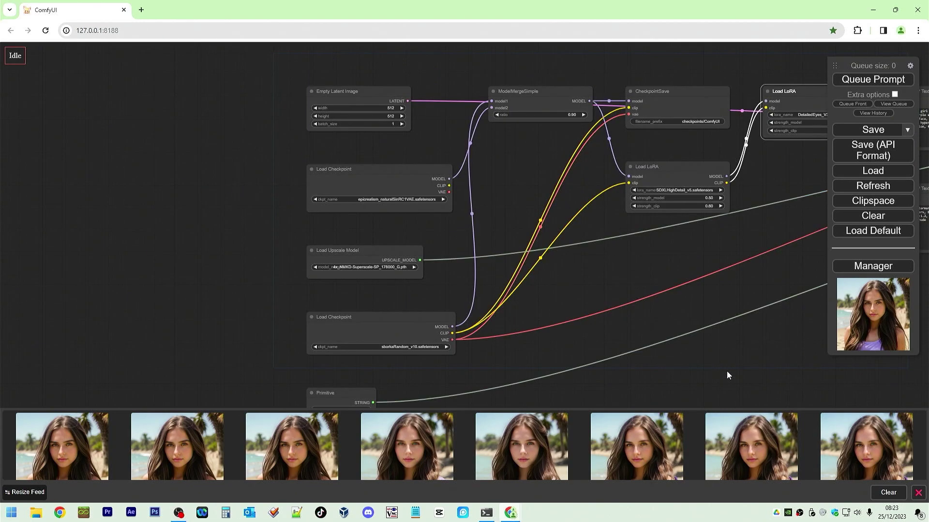
click(918, 493)
drag(709, 340, 496, 404)
scroll(490, 405, down, 2)
drag(605, 397, 484, 336)
scroll(485, 336, down, 3)
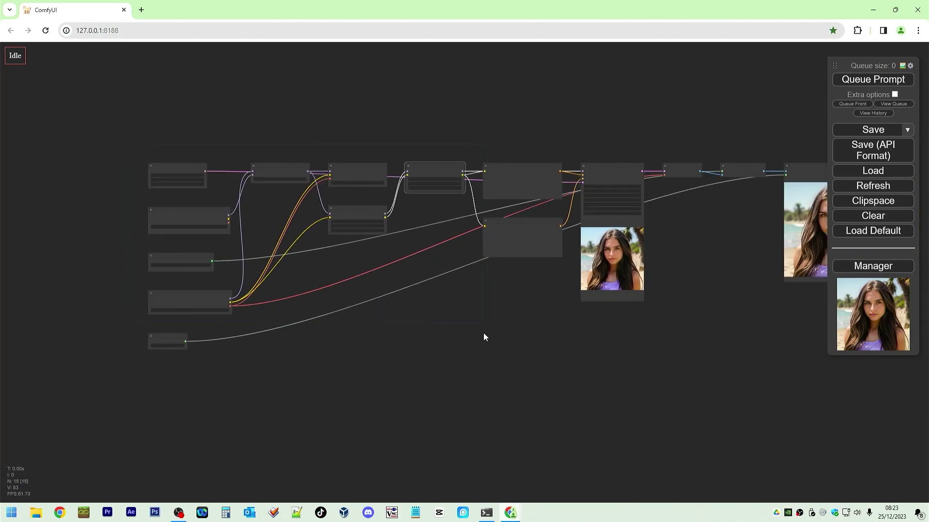
scroll(485, 337, down, 3)
drag(541, 352, 477, 325)
scroll(475, 285, up, 2)
scroll(475, 285, up, 1)
scroll(476, 326, up, 1)
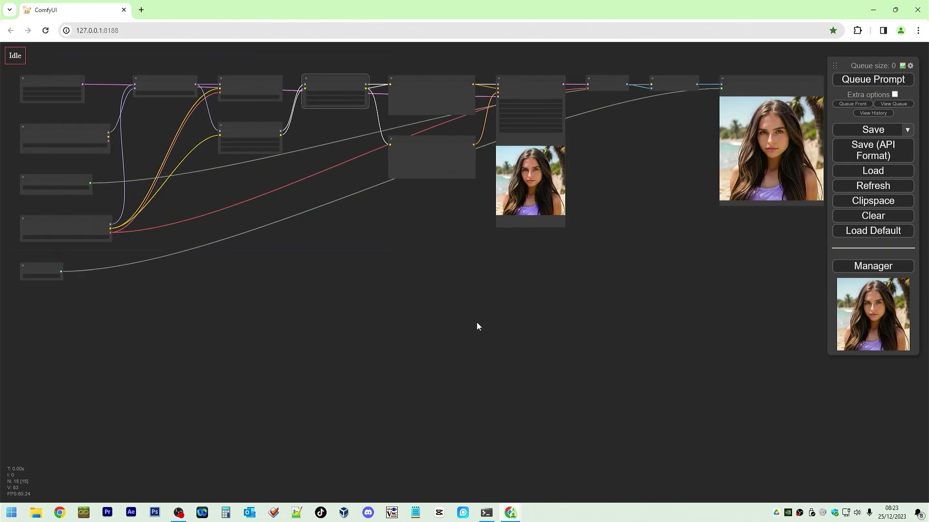
drag(519, 289, 506, 286)
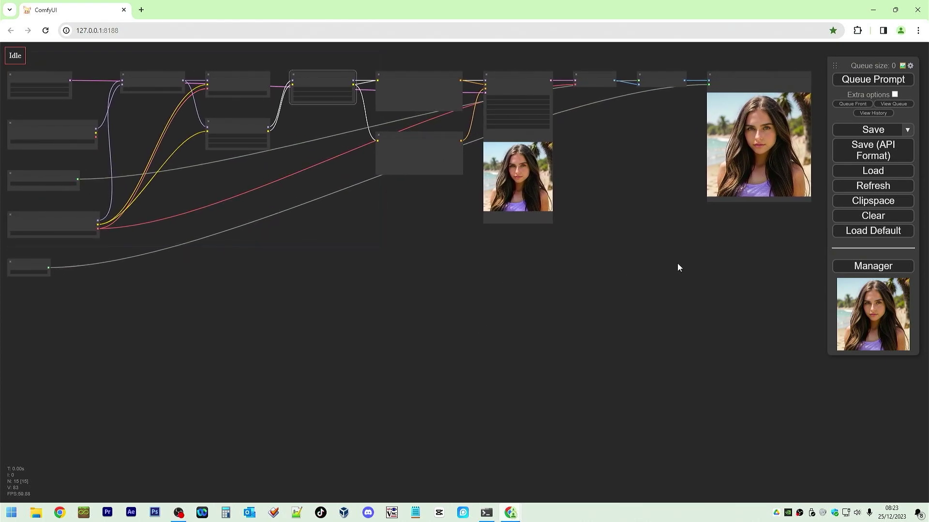
- Save the workflow as Grafting Layman Part 2workflow.json and close the ComfyUI browser window
click(878, 129)
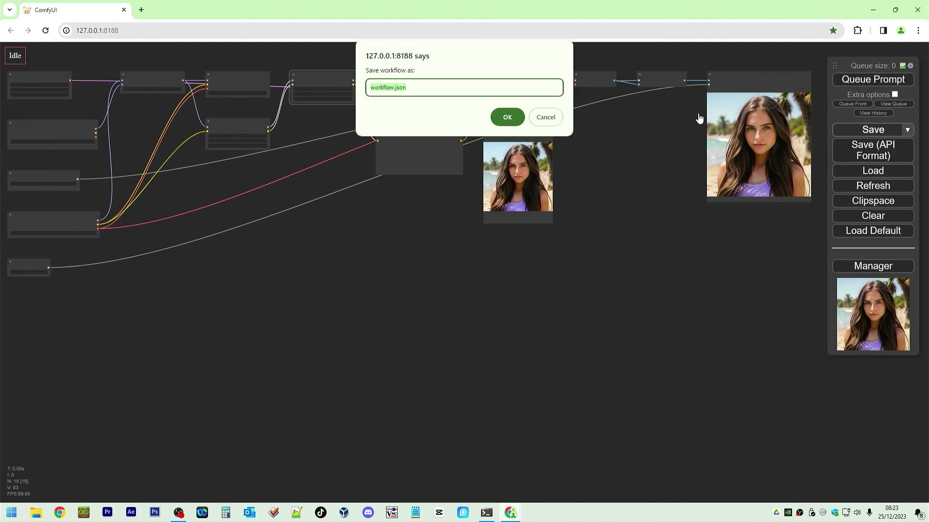
key(Home)
text(Graf)
text(fiti)
key(BackSpace)
key(BackSpace)
key(BackSpace)
key(BackSpace)
text(ting Layman Part 2)
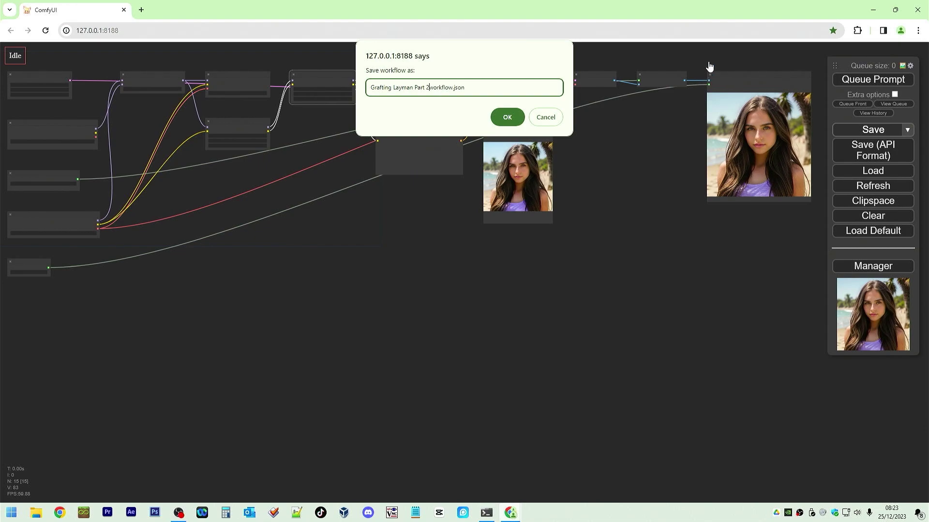
click(506, 117)
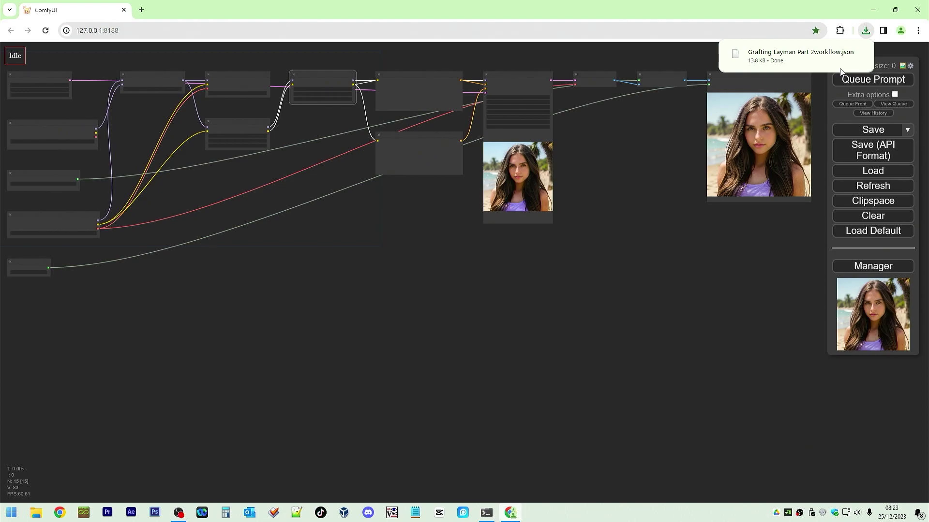
click(916, 17)
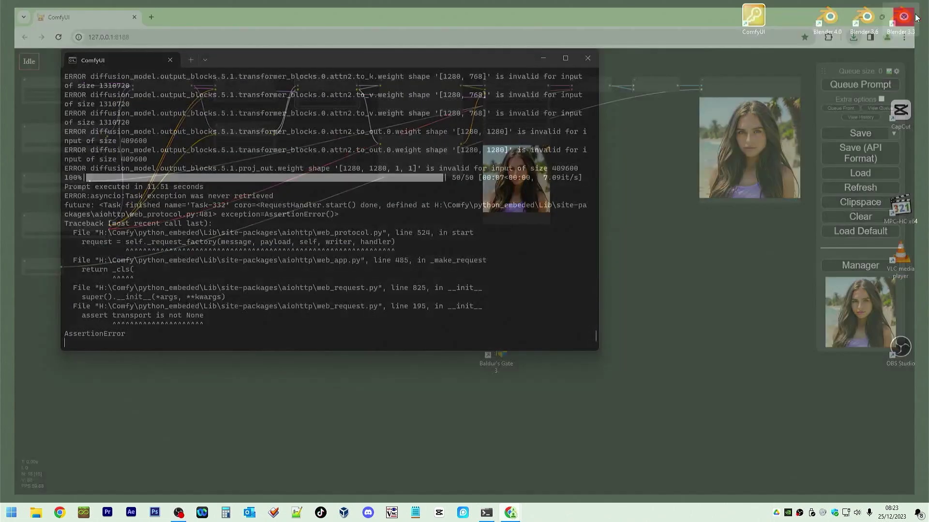